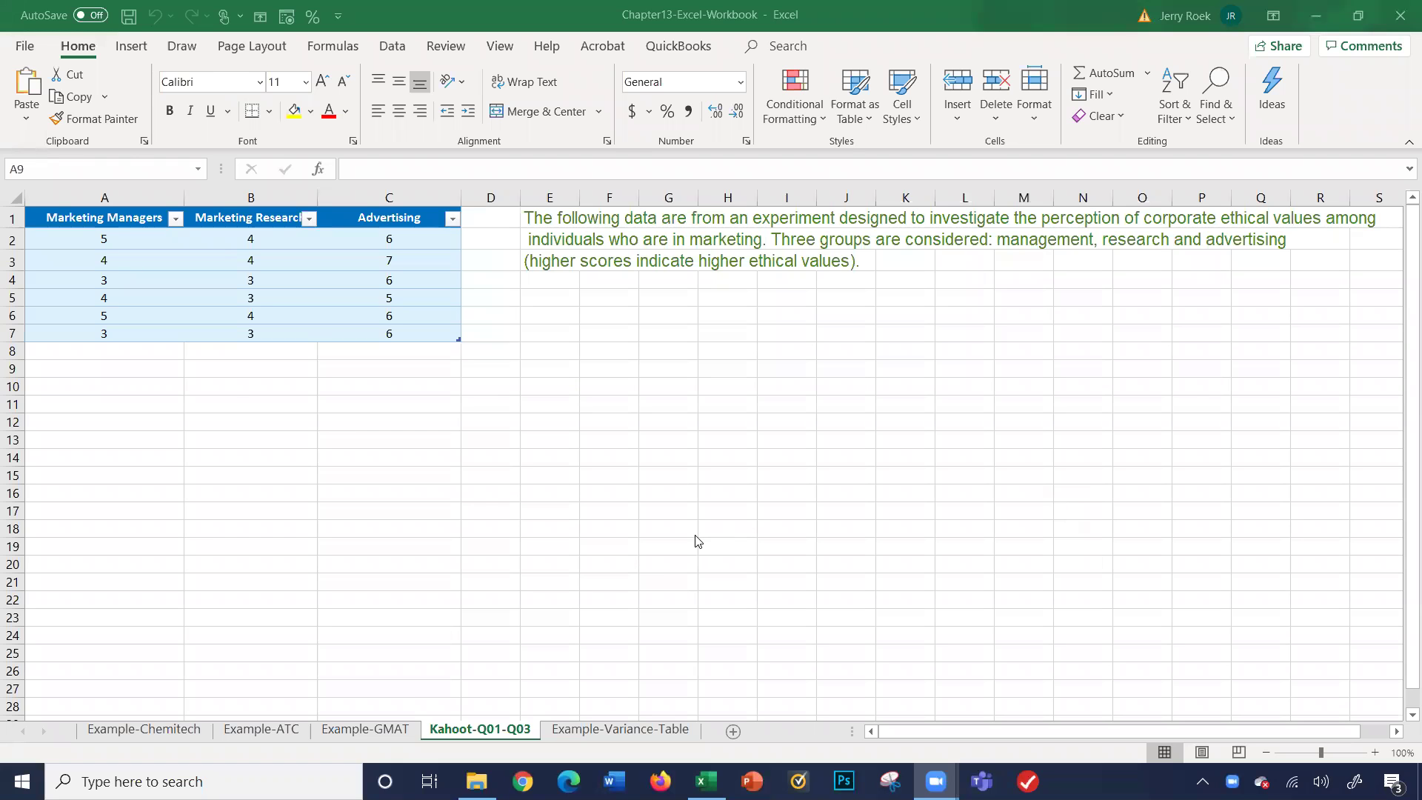
- Open the Anova: Single Factor tool from Data Analysis on the Data tab
left_click(164, 372)
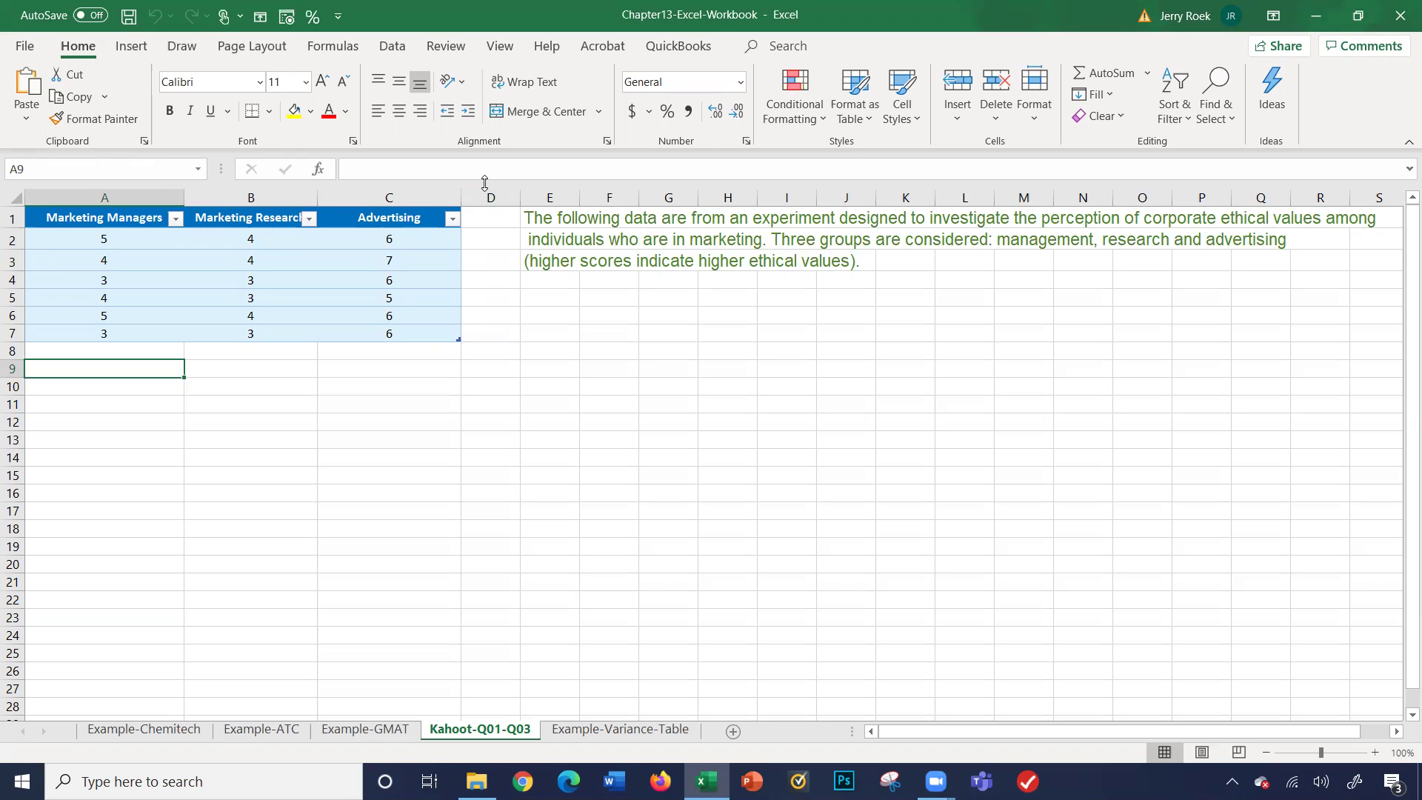
left_click(384, 54)
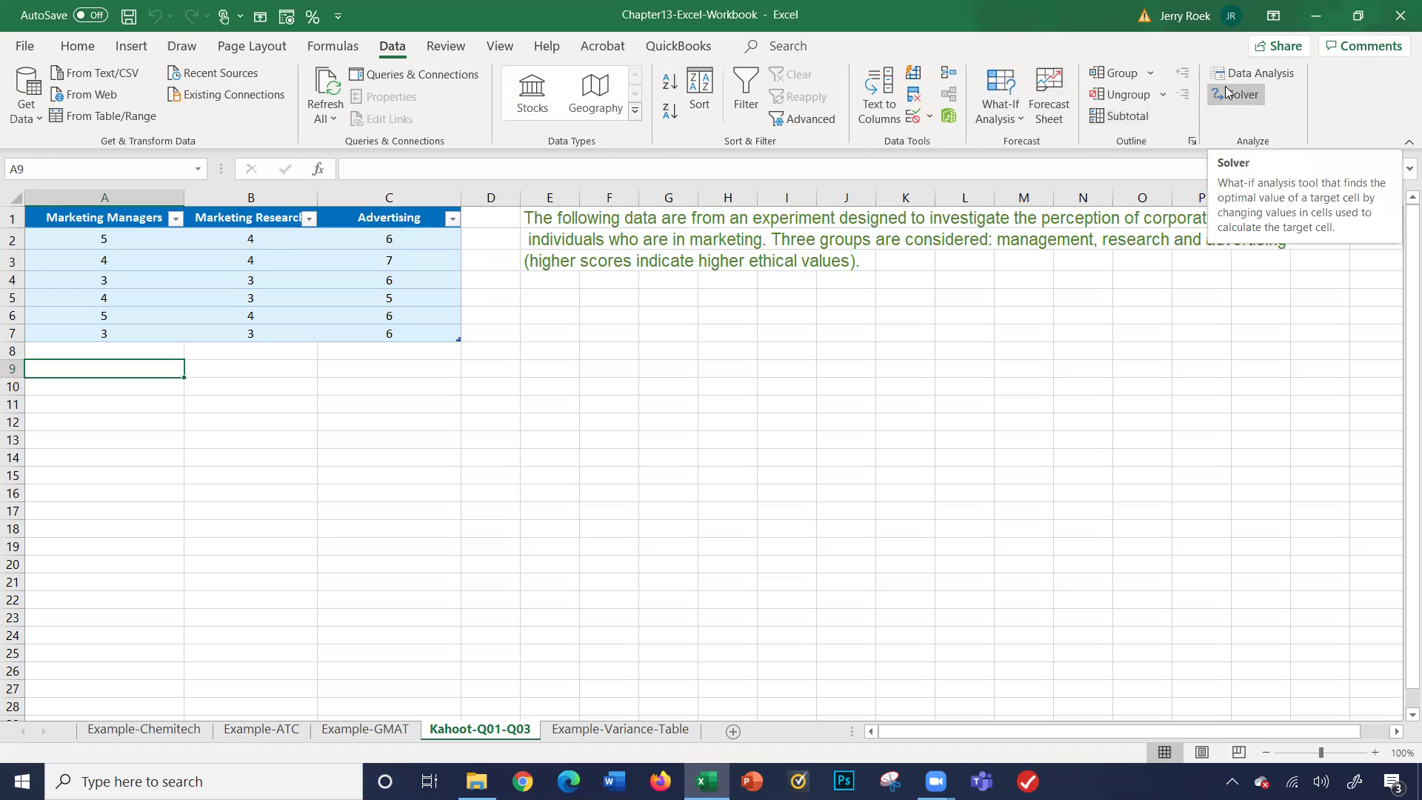
key("XF86AudioRaiseVolume")
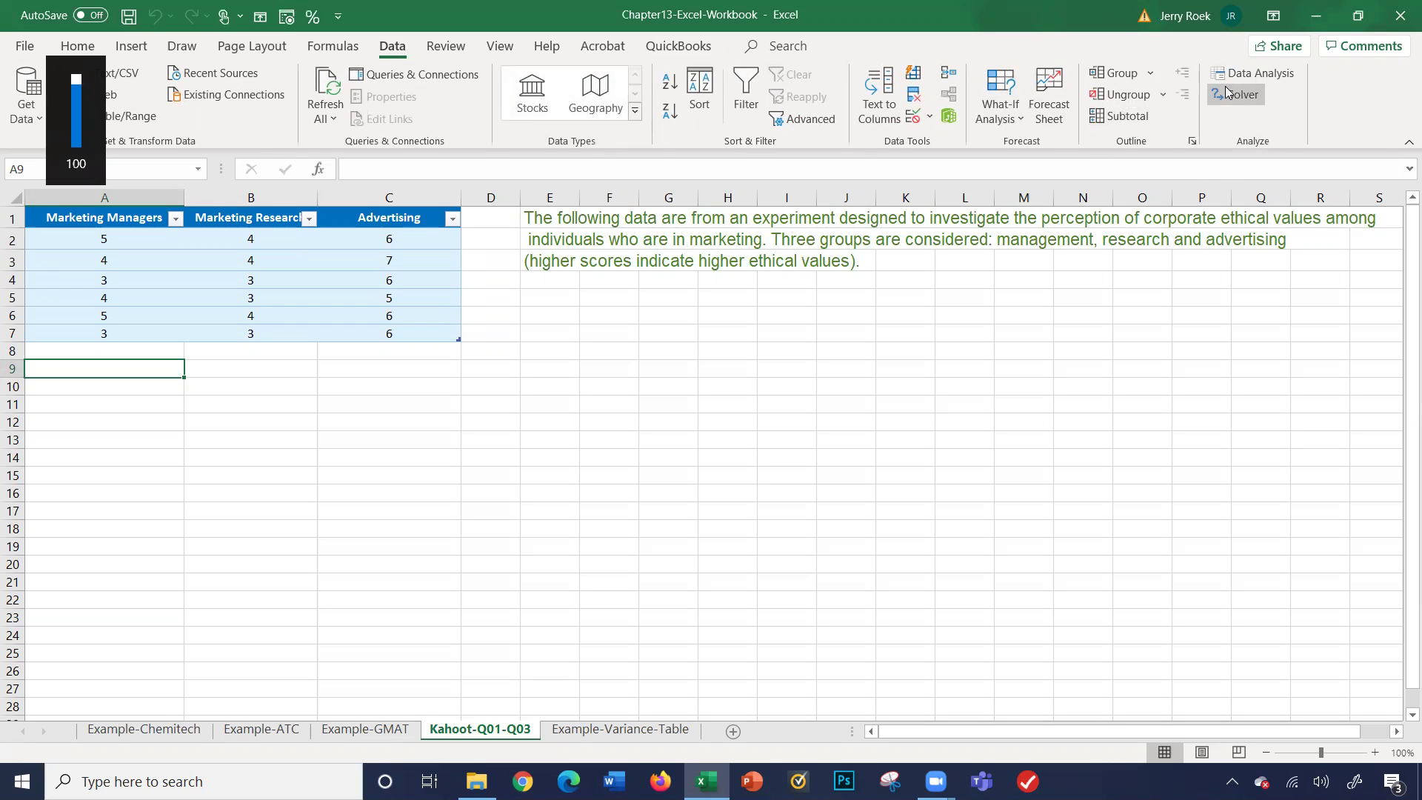
left_click(1231, 71)
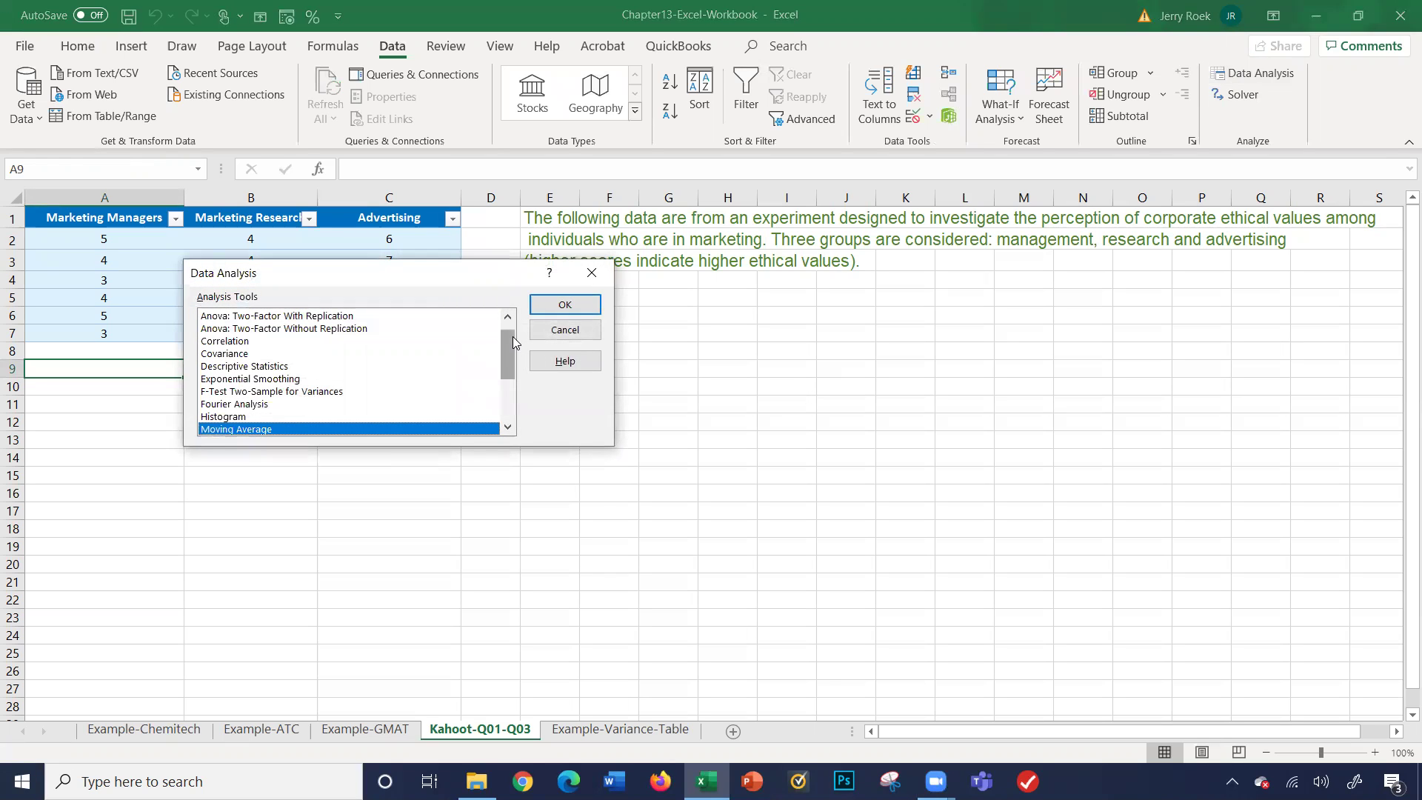
left_click(503, 318)
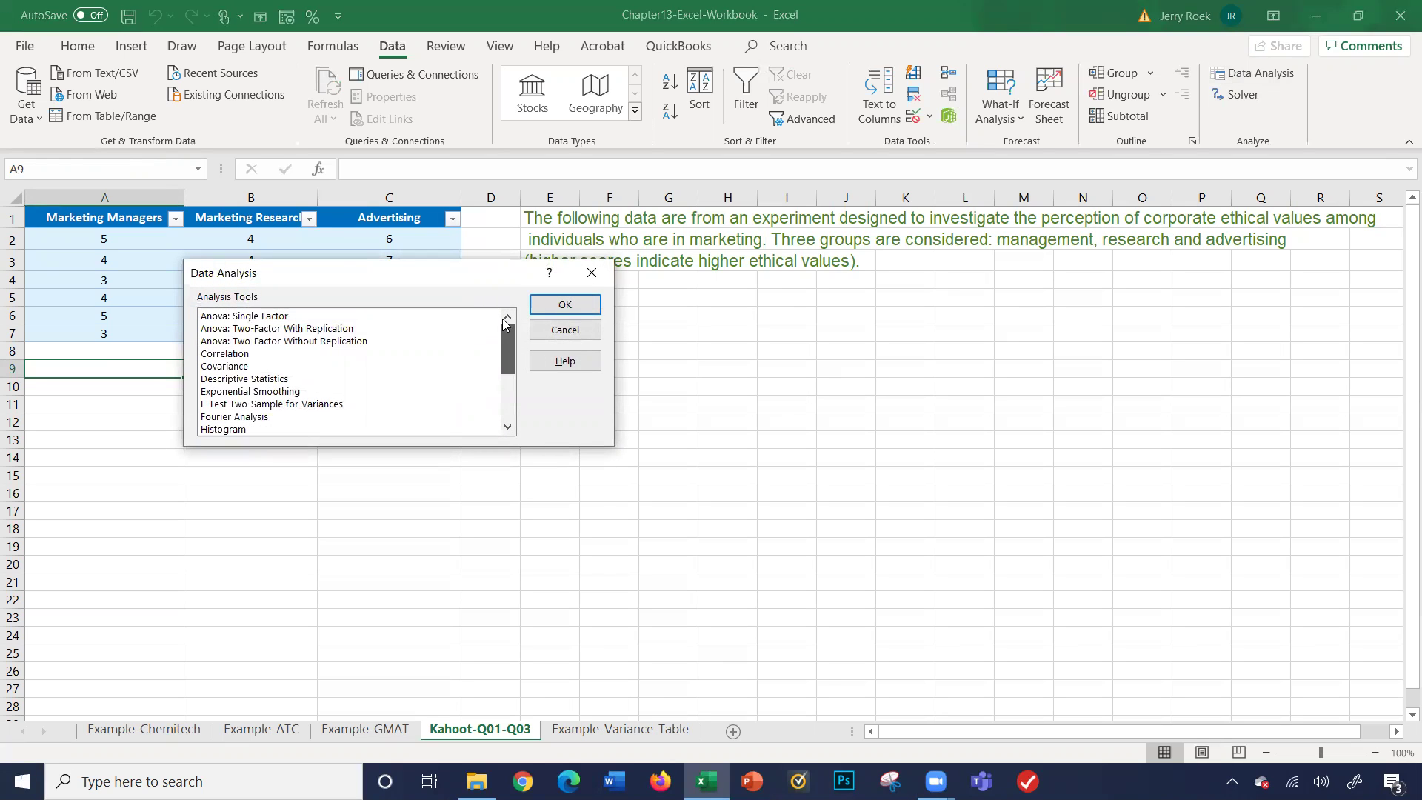
left_click(244, 317)
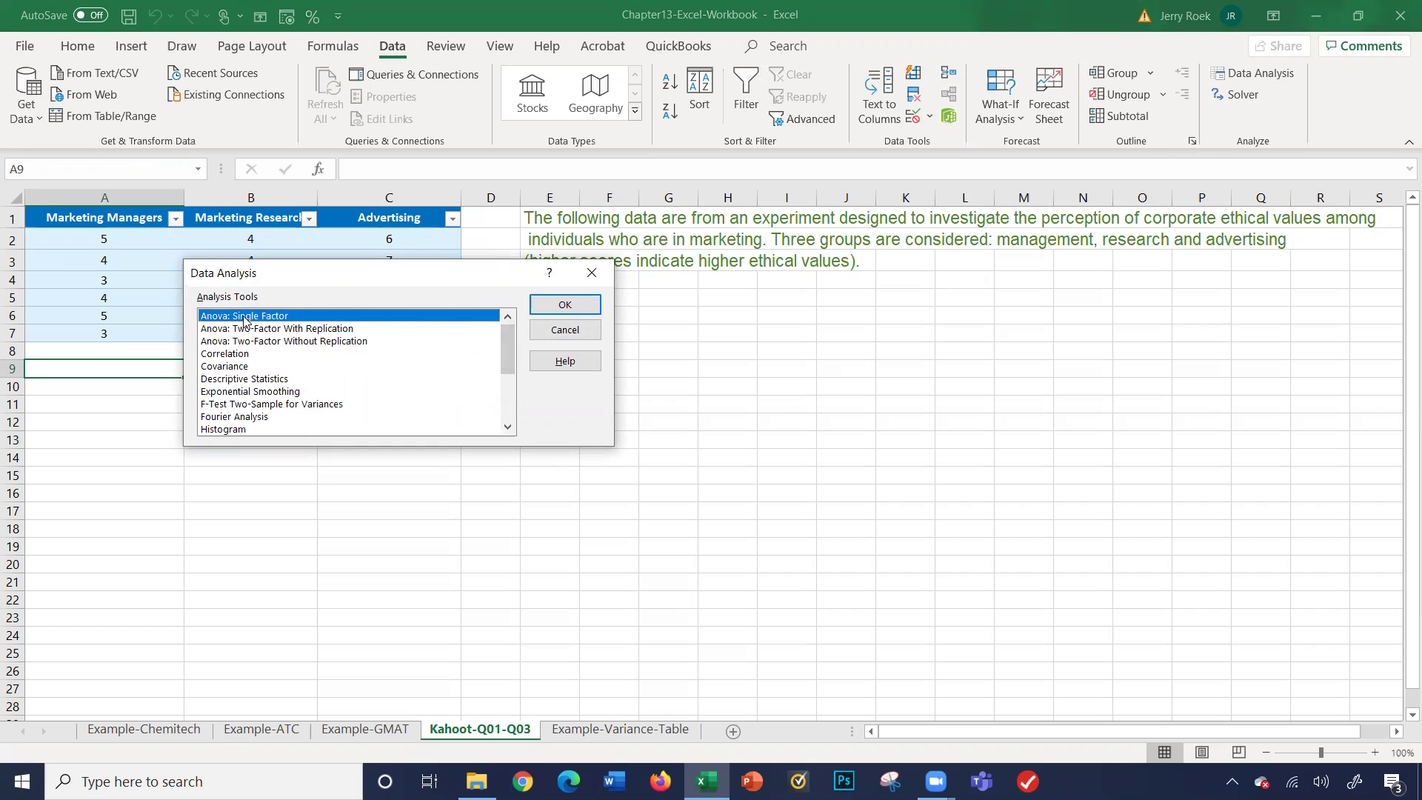
left_click(565, 306)
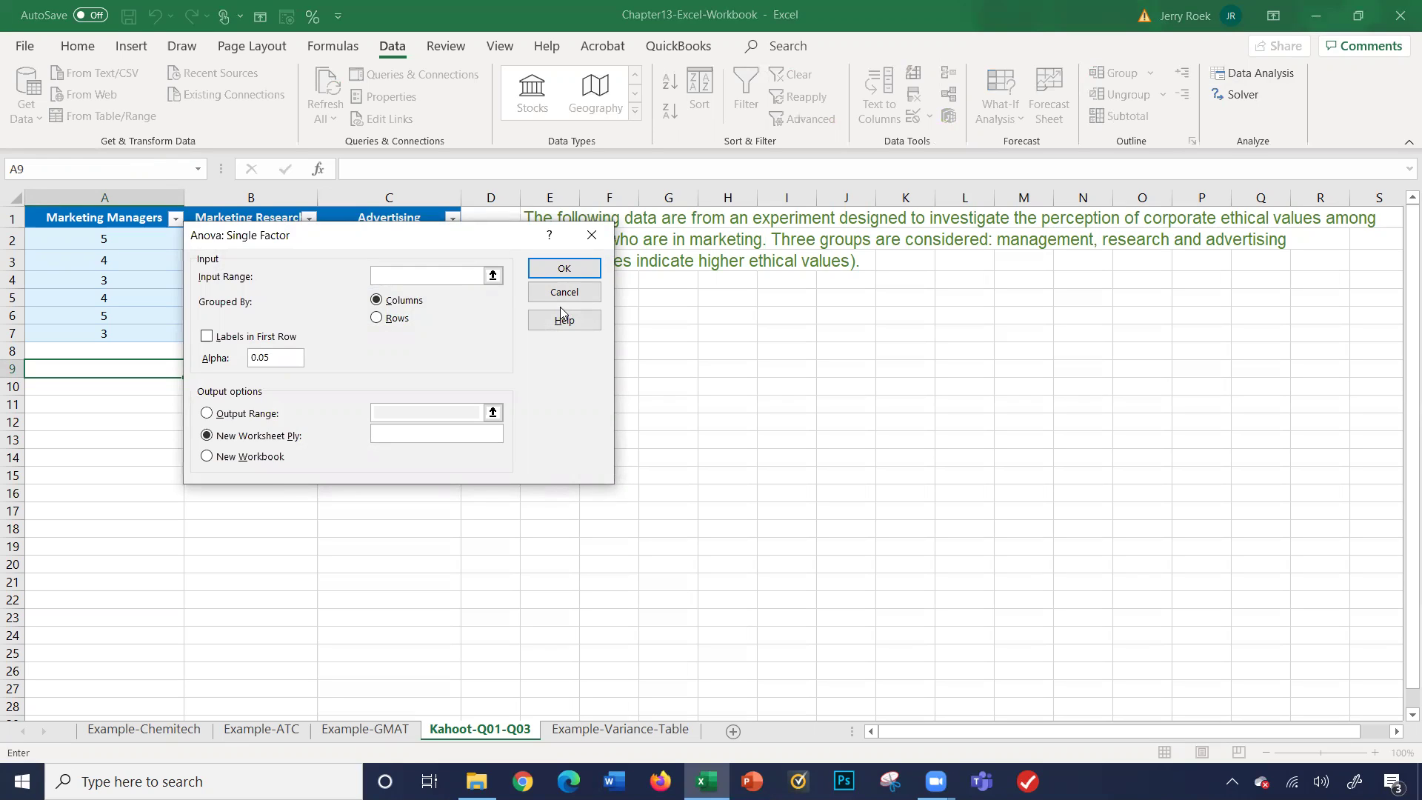
- Run the single-factor ANOVA on $A$1:$C$7 with first-row labels, outputting to $A$9
left_click(493, 275)
left_click_drag(125, 217, 354, 325)
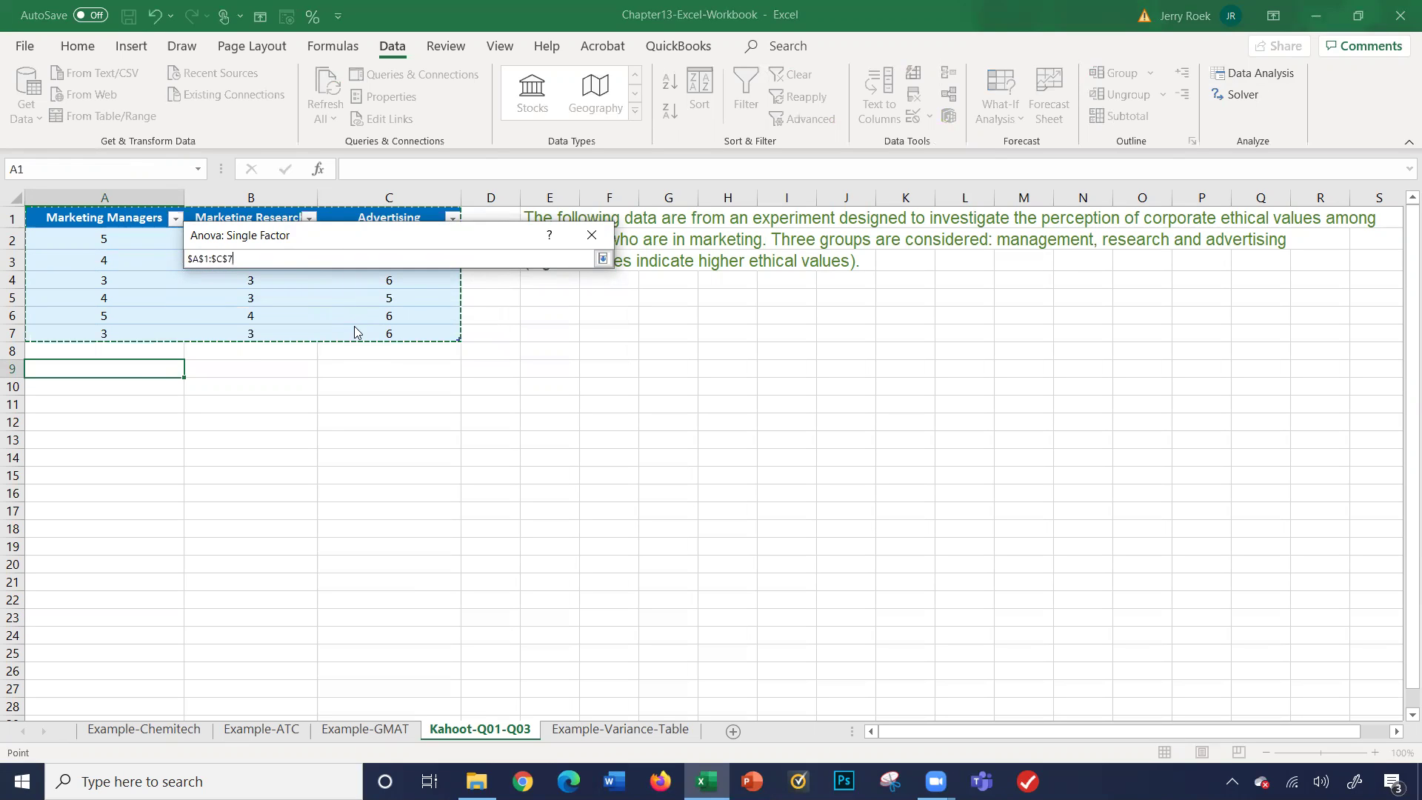
key("Return")
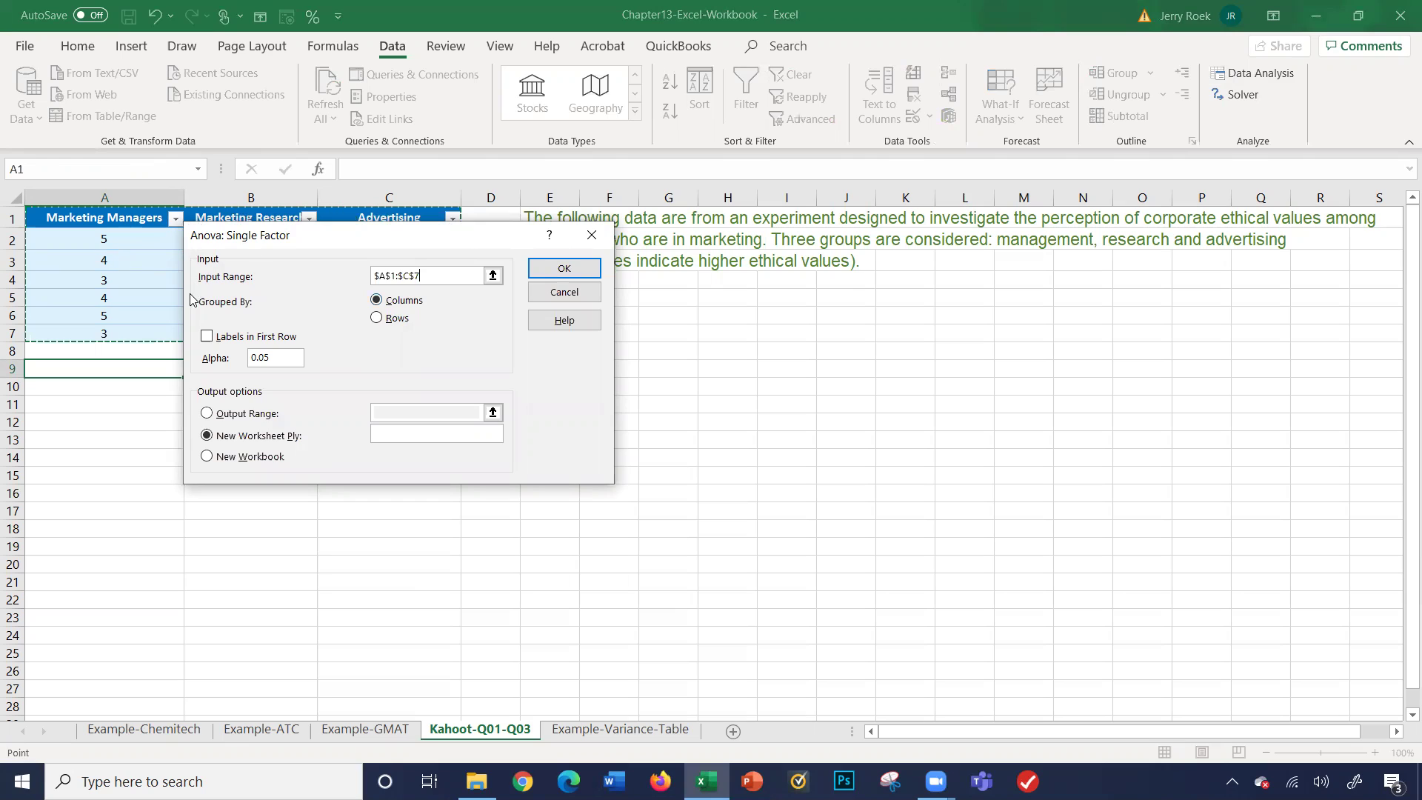
left_click(207, 336)
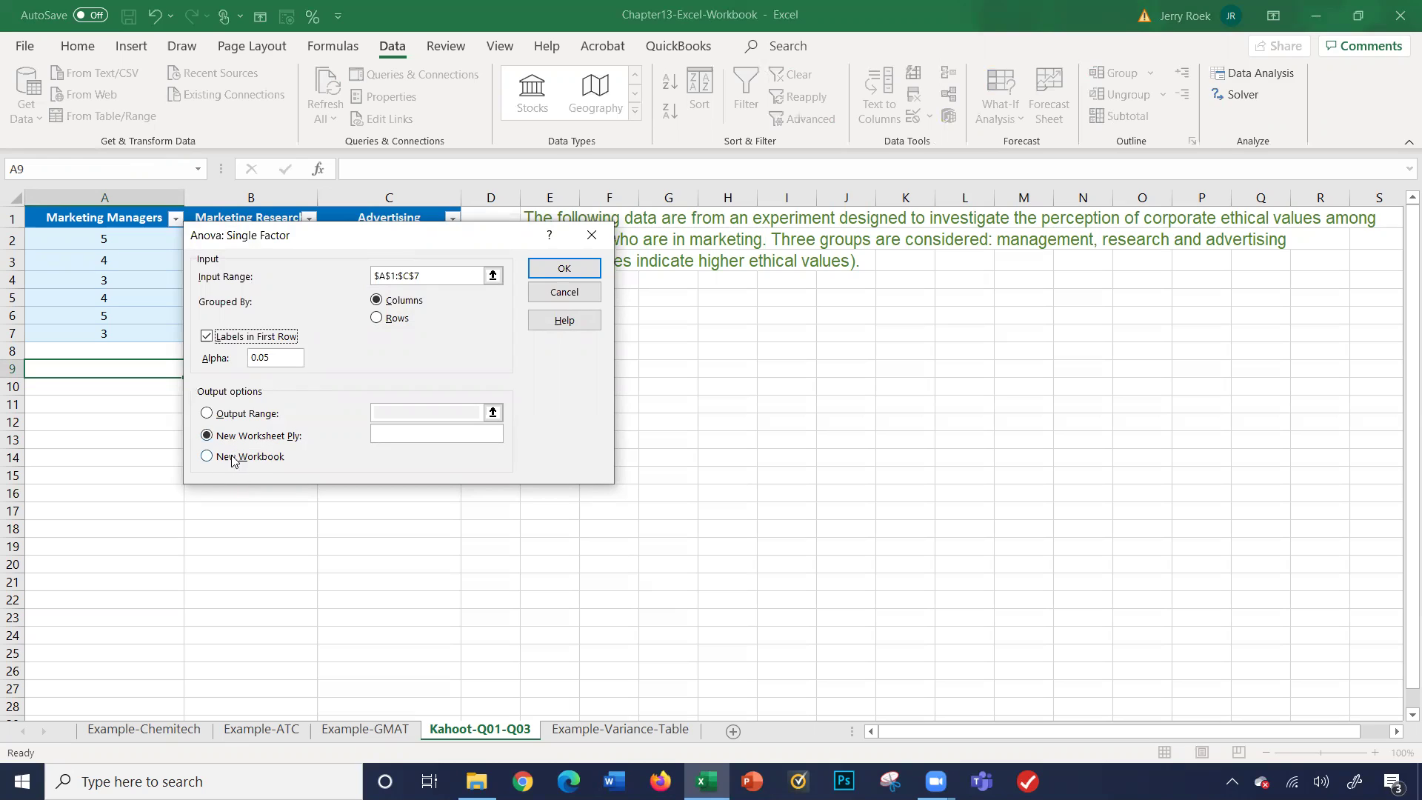
left_click(207, 413)
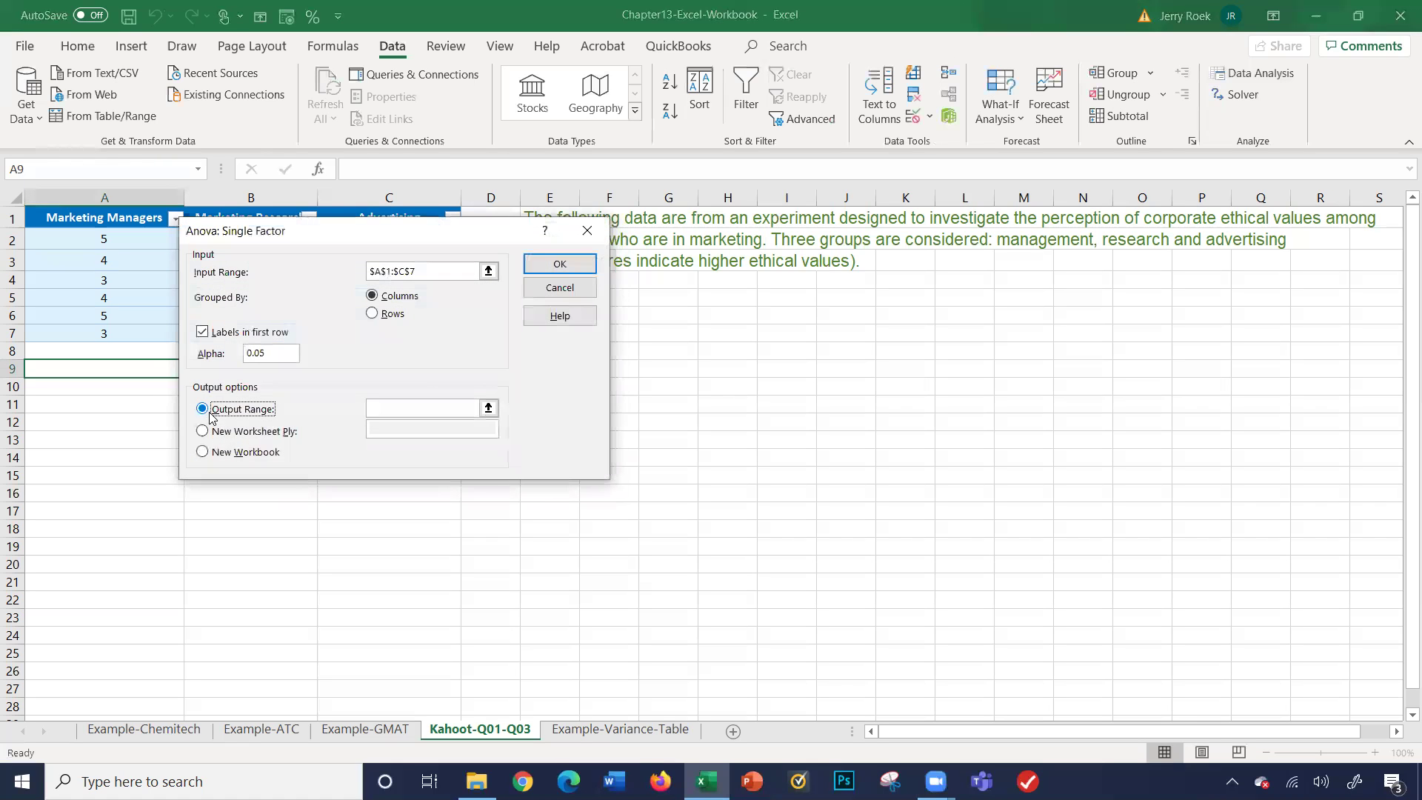
left_click(488, 409)
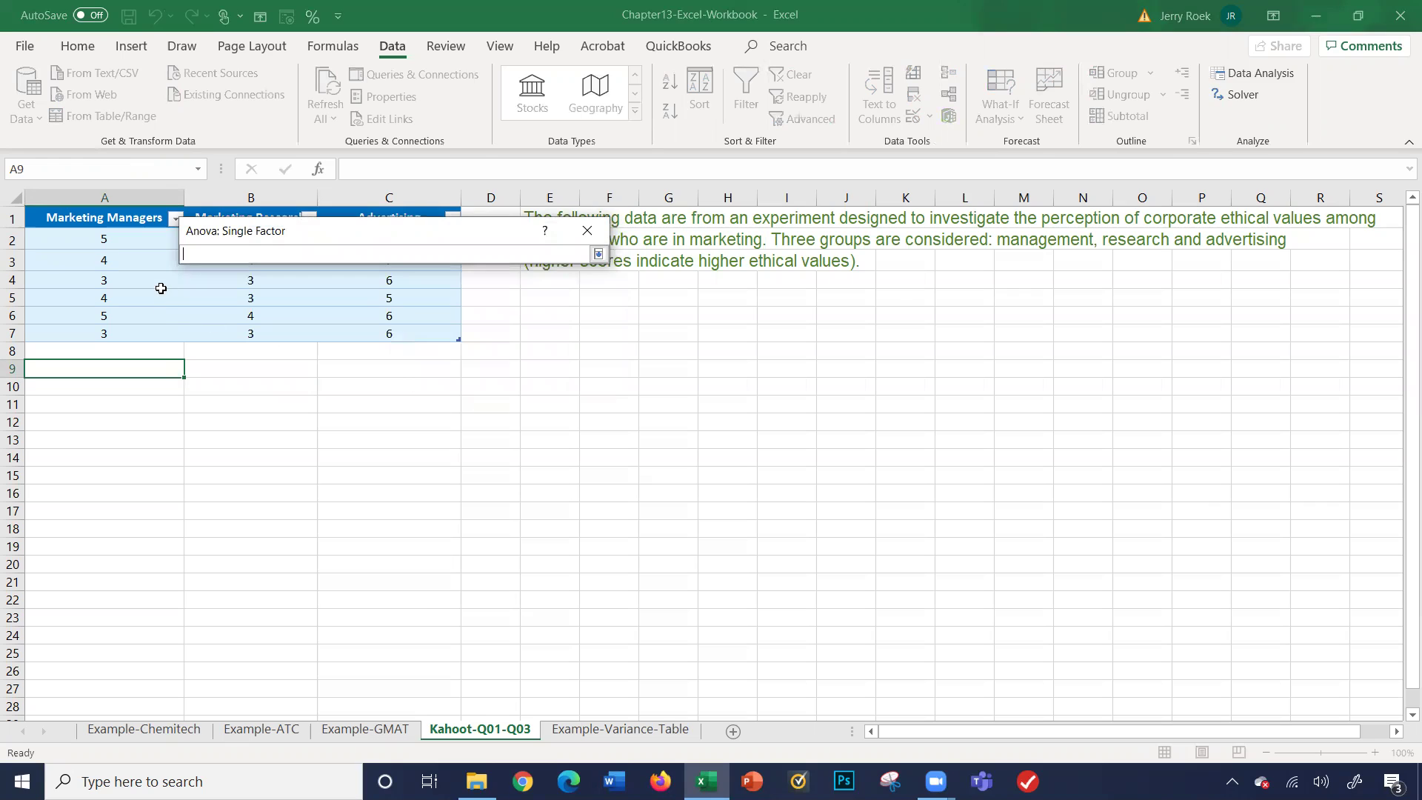
left_click(104, 371)
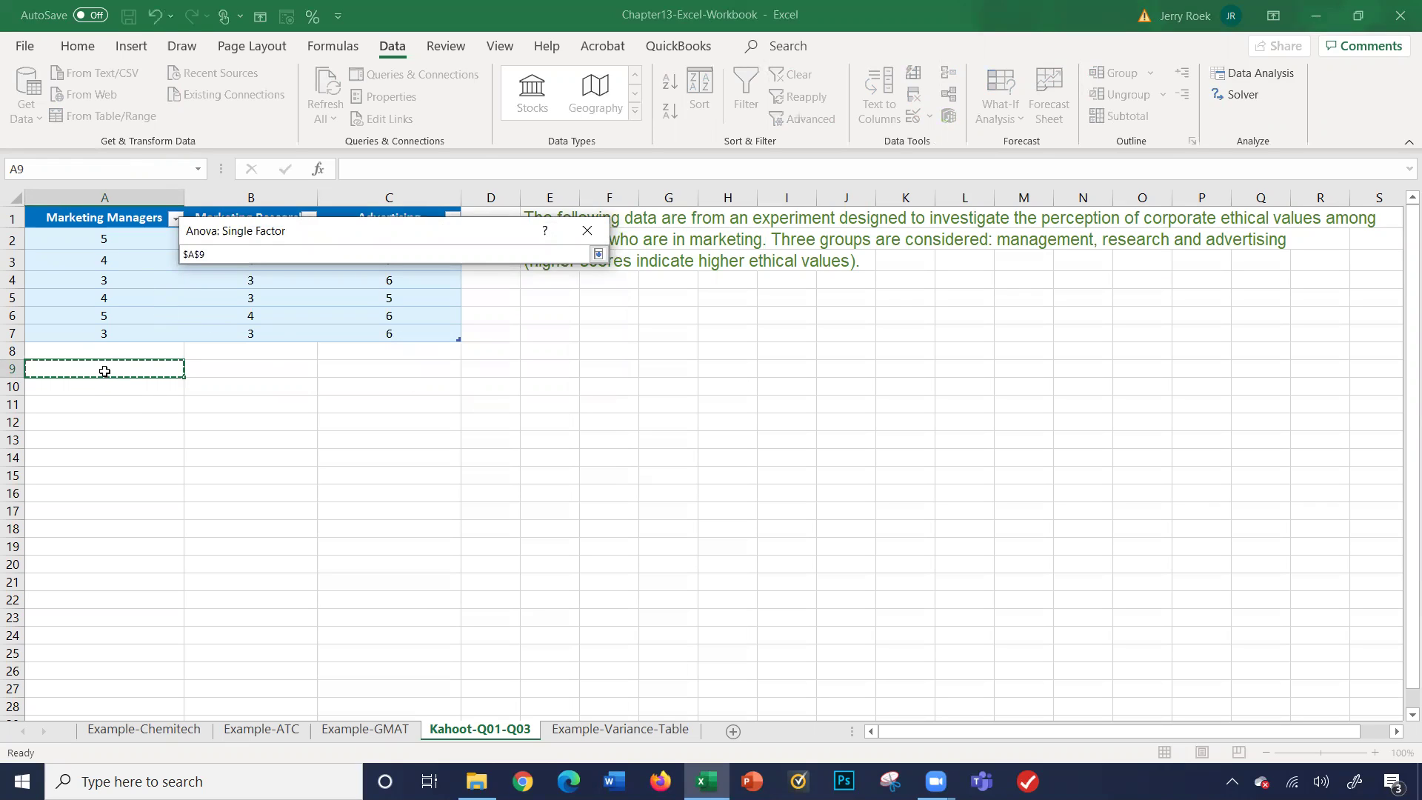
key("Return")
left_click(573, 259)
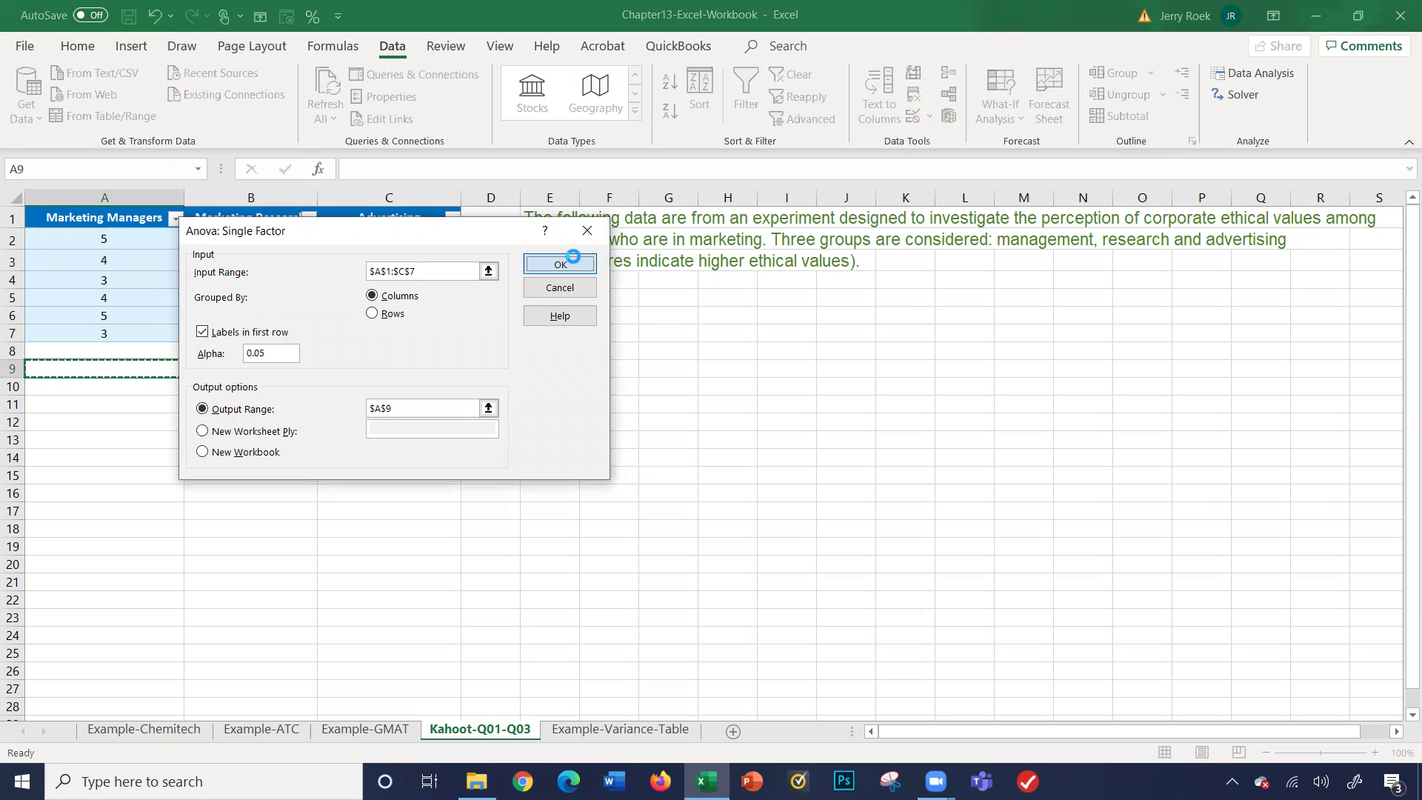
left_click(657, 476)
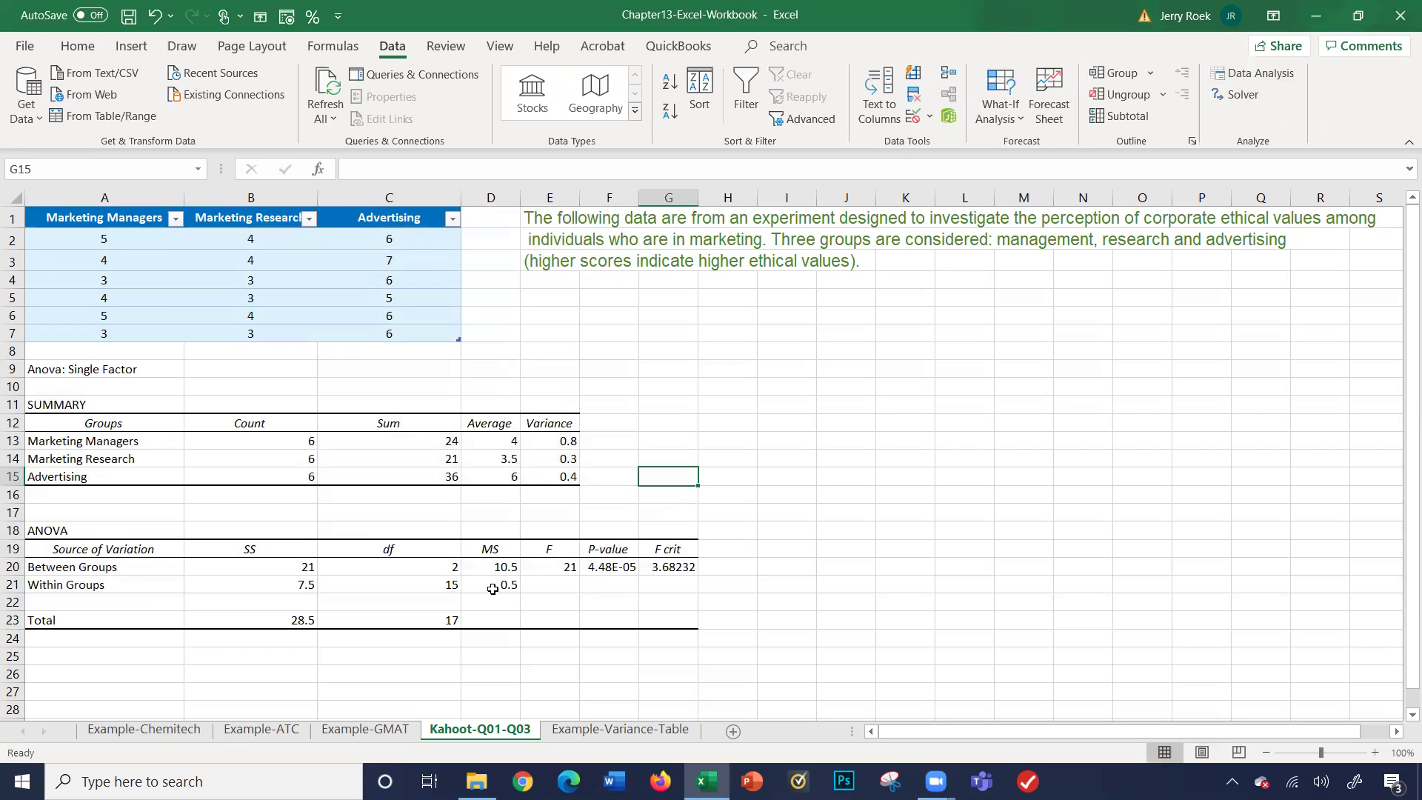
- Review the F of 21, its P-value and F crit 3.68232 in E20:G20
left_click(543, 571)
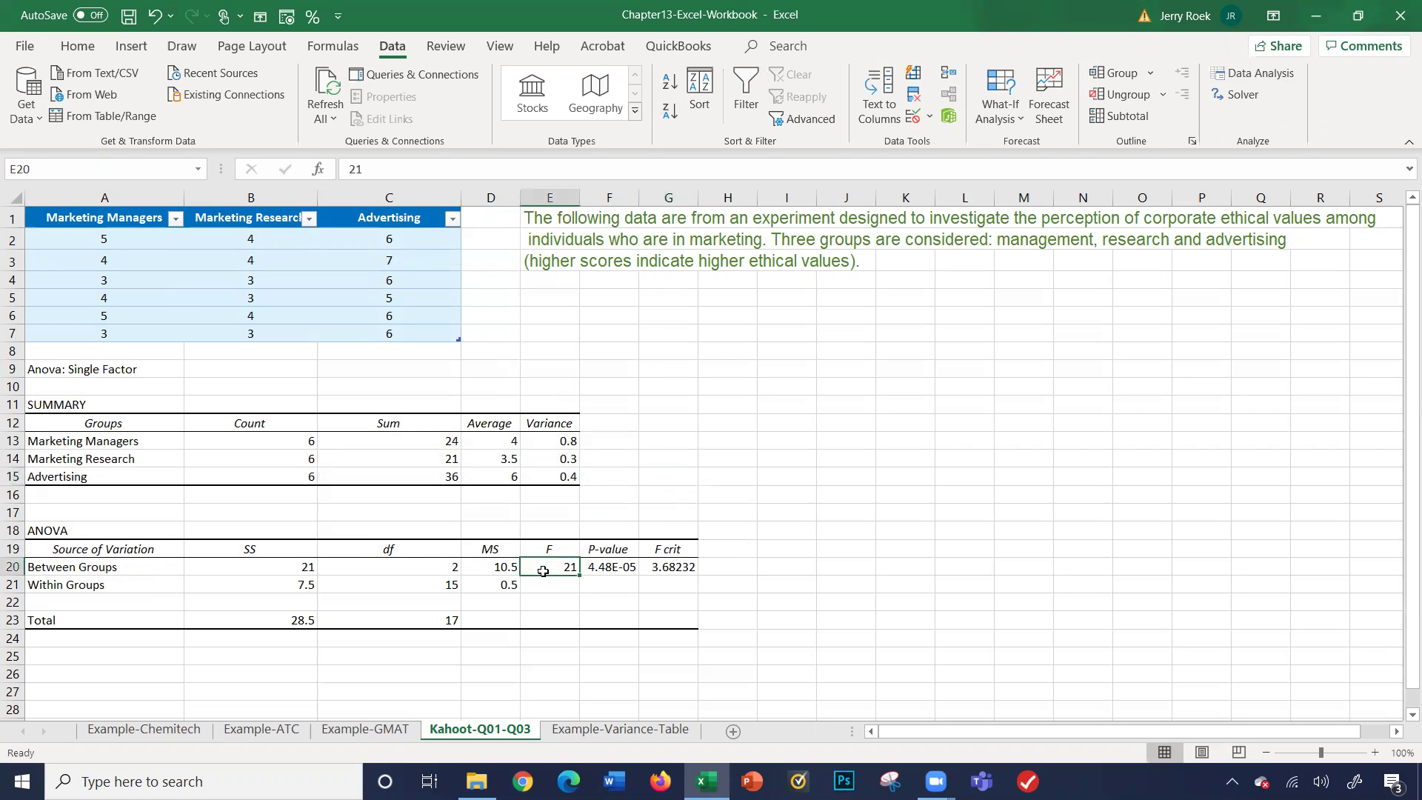
left_click(593, 566)
left_click(648, 566)
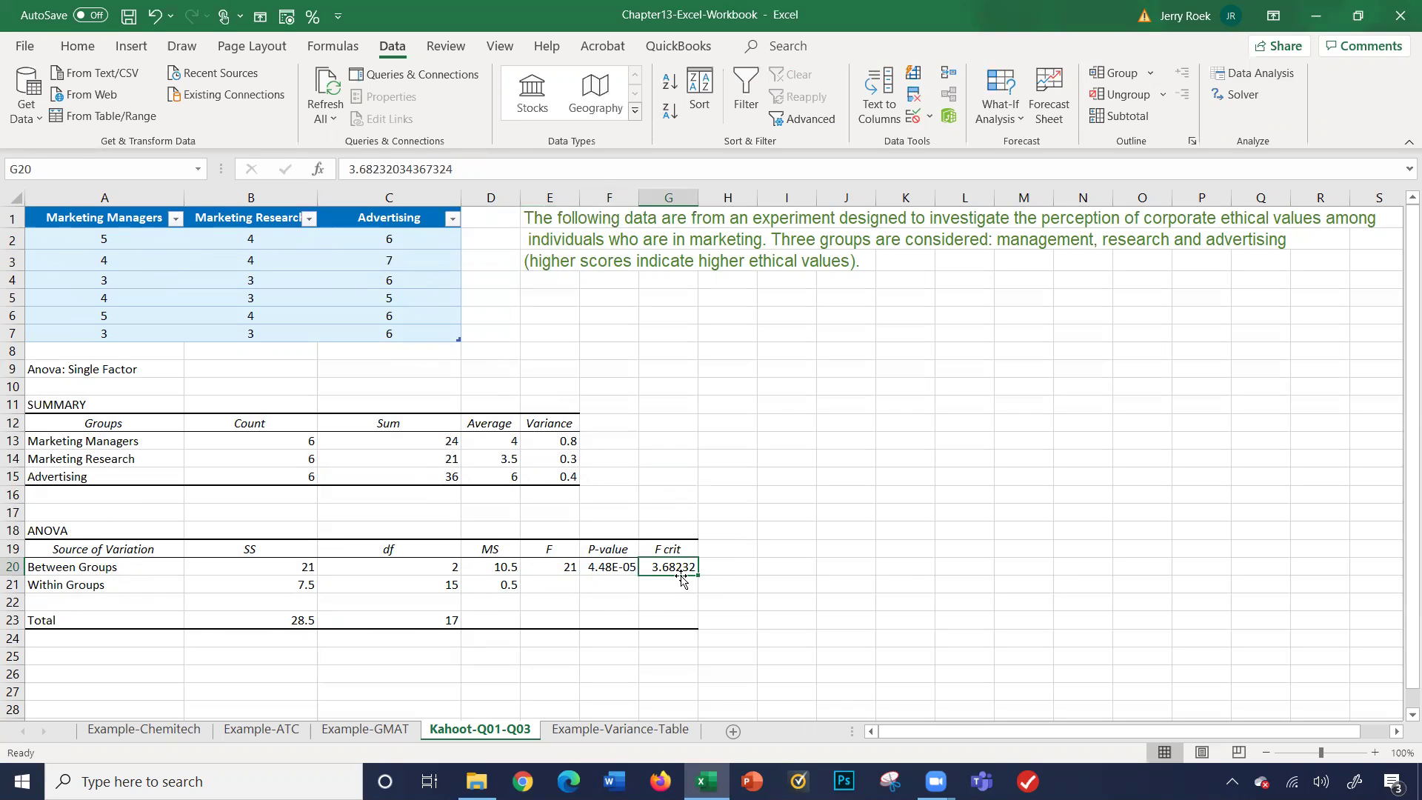
left_click(655, 732)
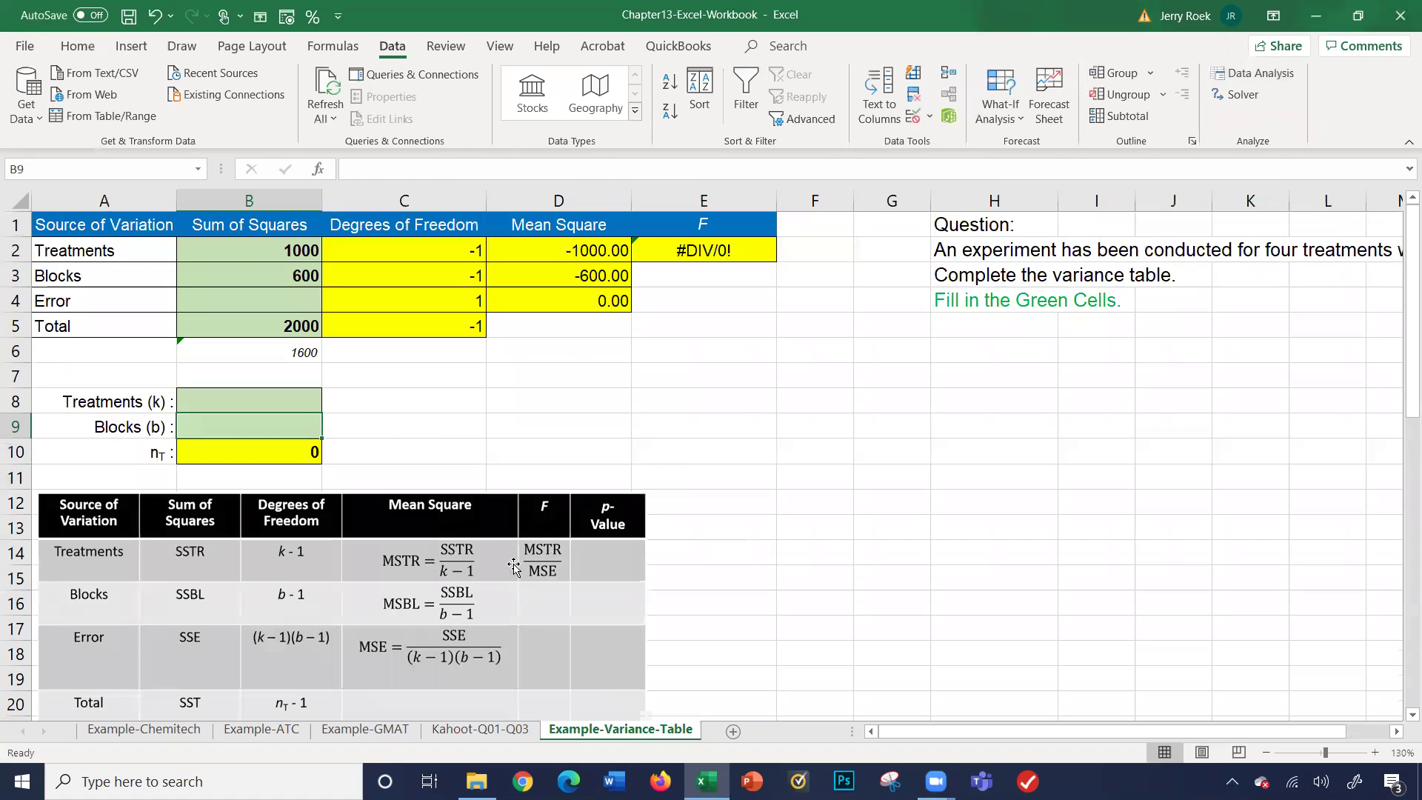
scroll(433, 429, "down", 2)
scroll(433, 429, "up", 2)
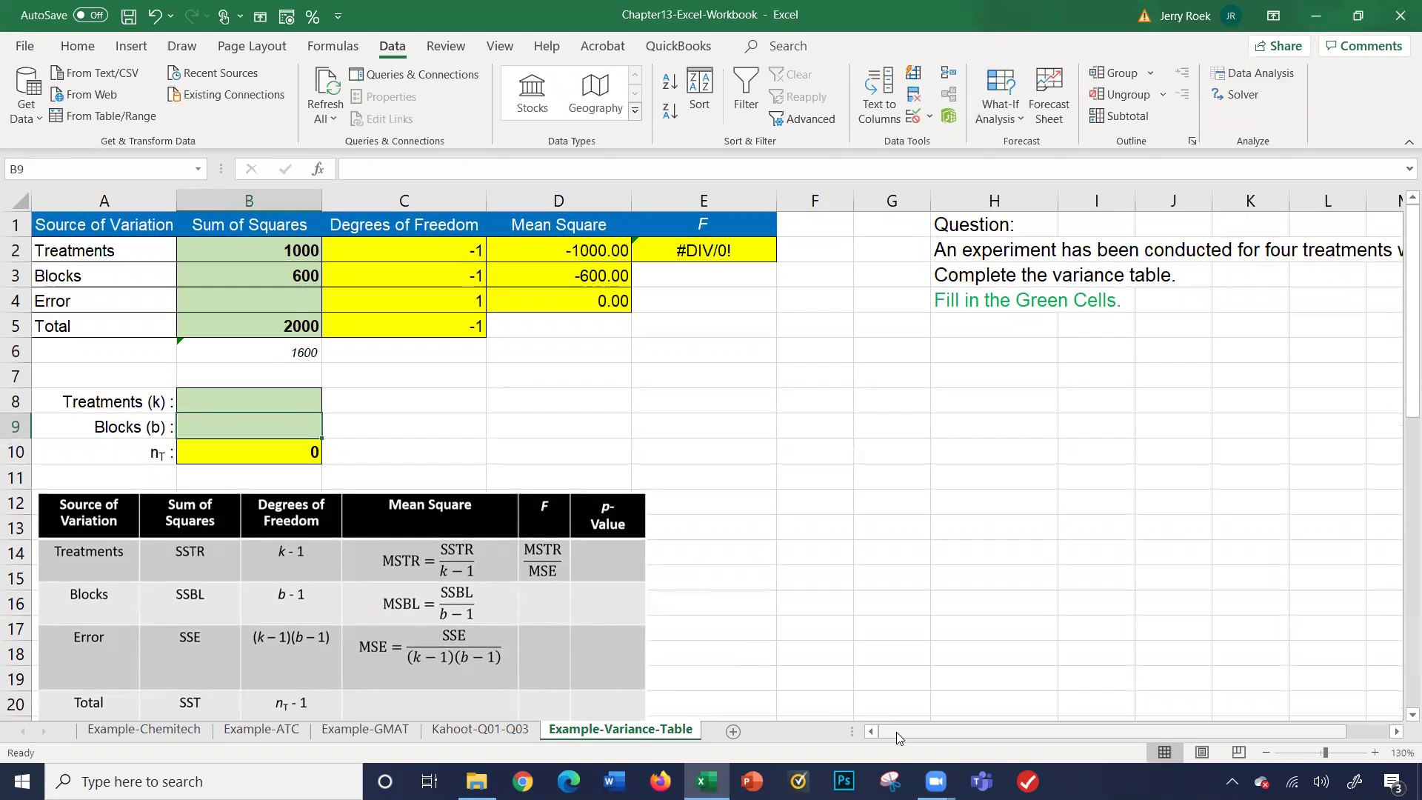
right_click(1025, 736)
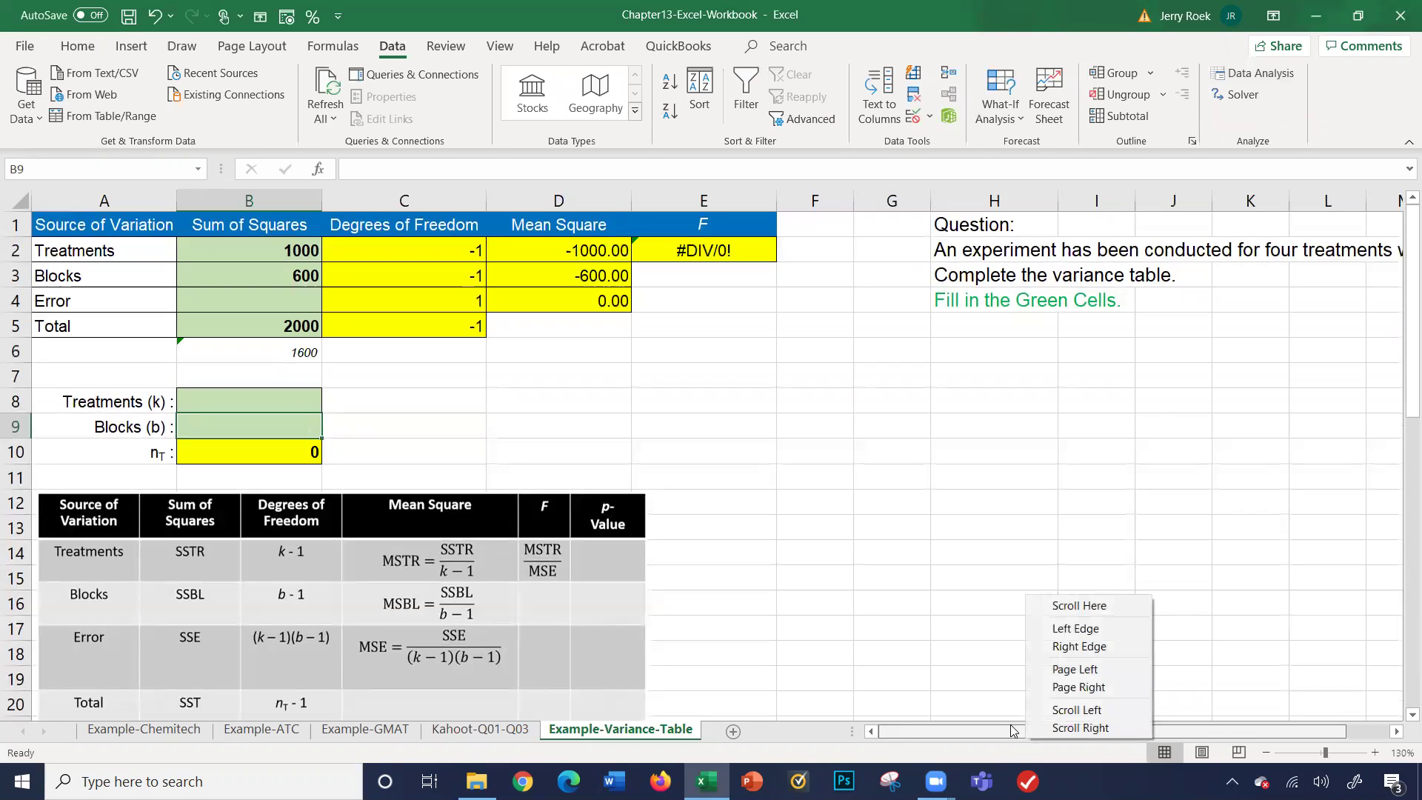
right_click(1012, 735)
left_click_drag(994, 729, 1035, 737)
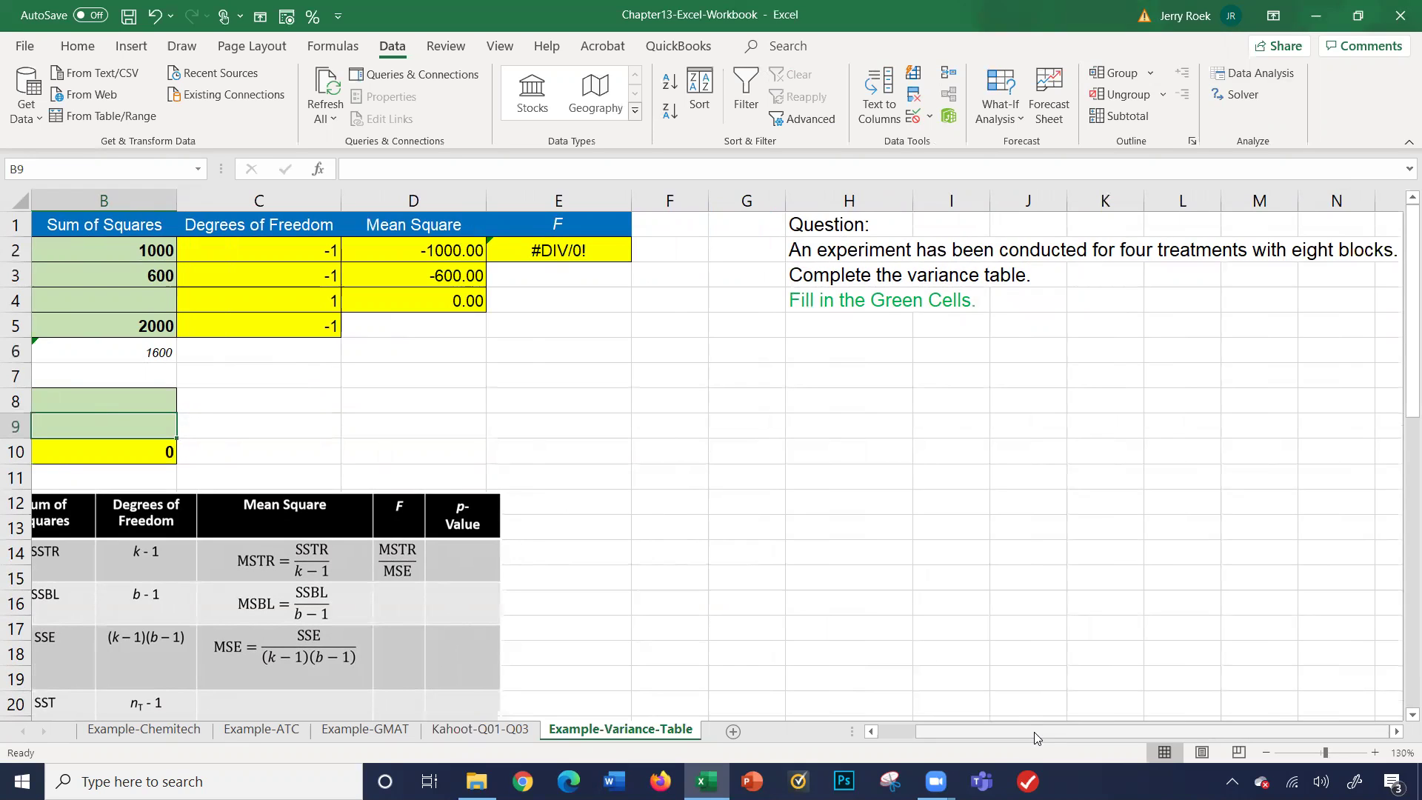
left_click_drag(1006, 723, 635, 590)
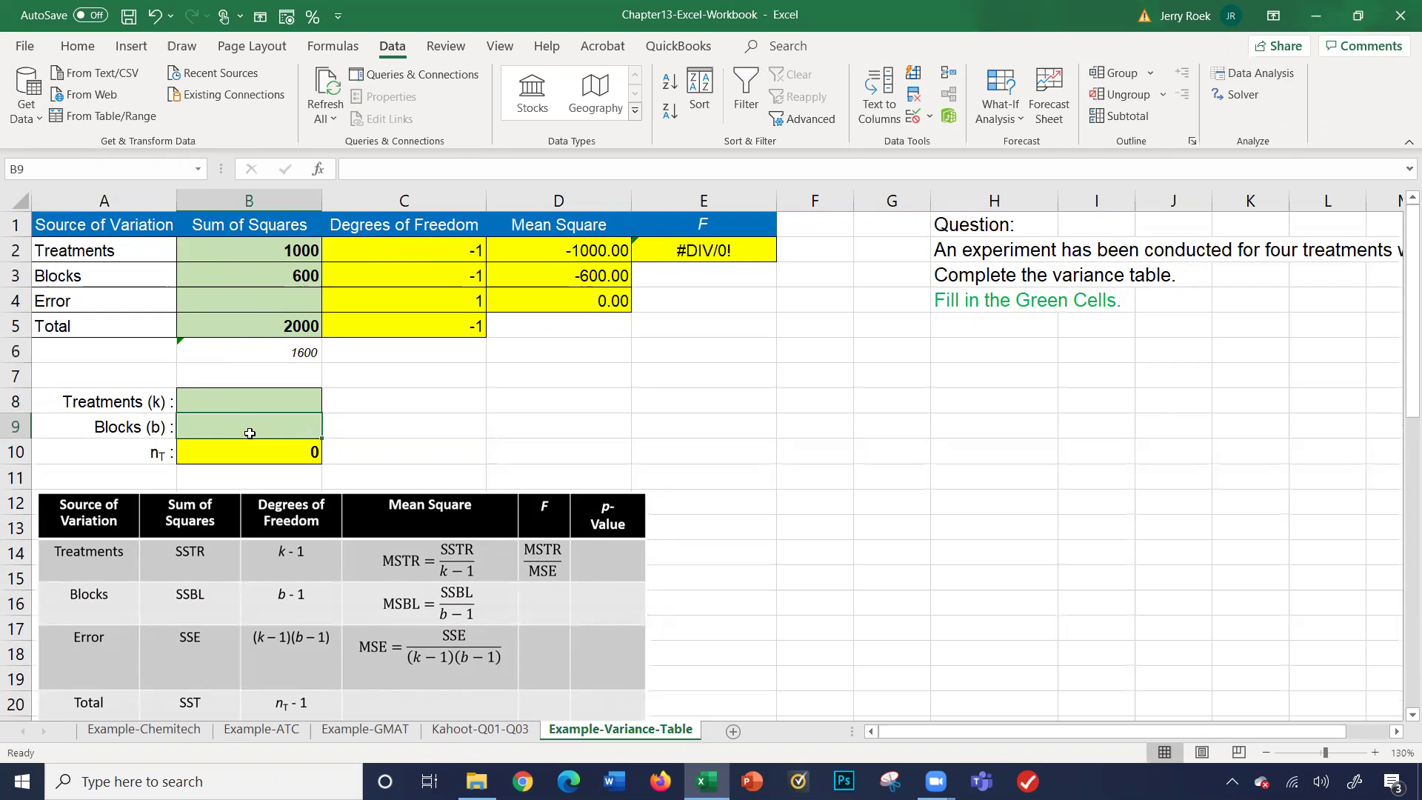
scroll(275, 552, "down", 3)
scroll(275, 553, "up", 2)
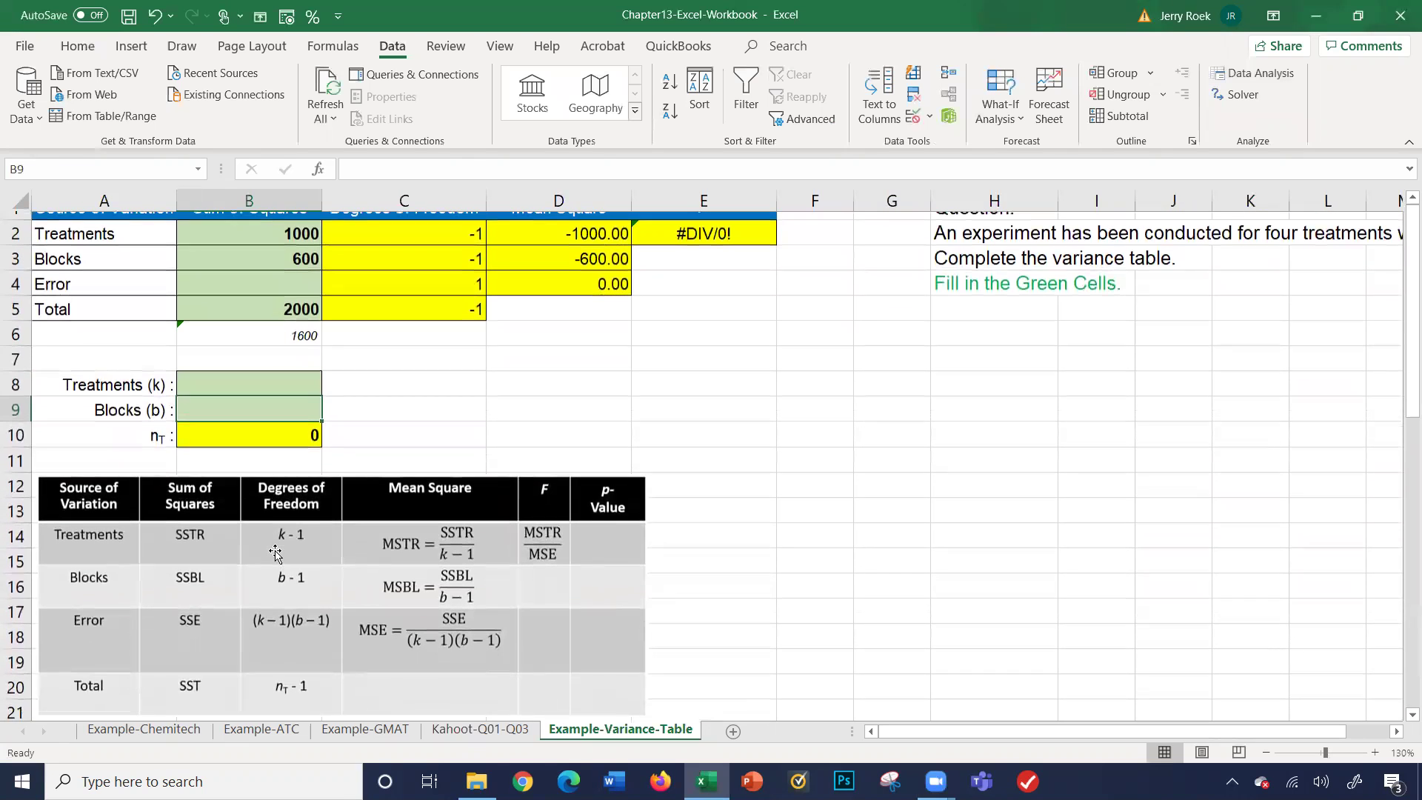
scroll(275, 551, "down", 1)
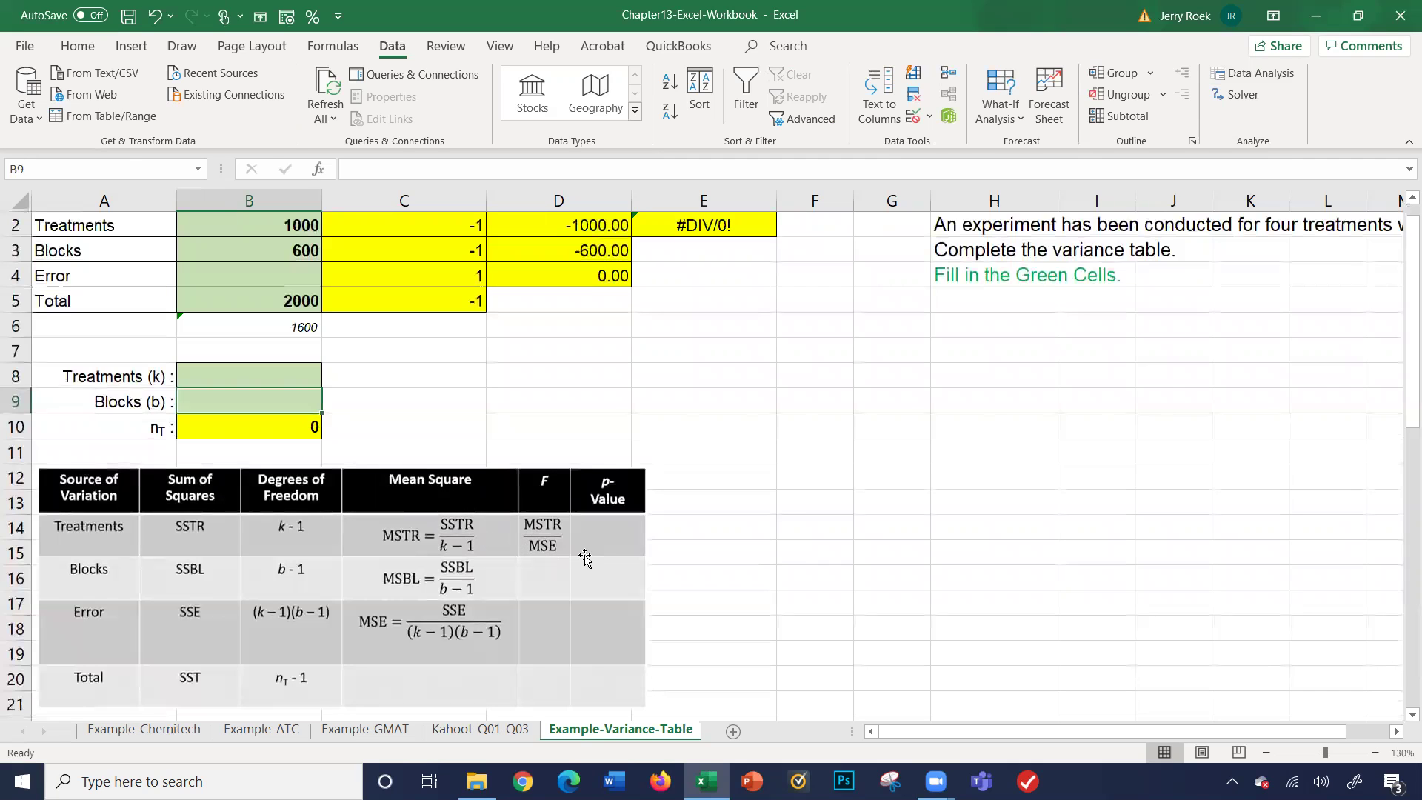
scroll(617, 474, "up", 1)
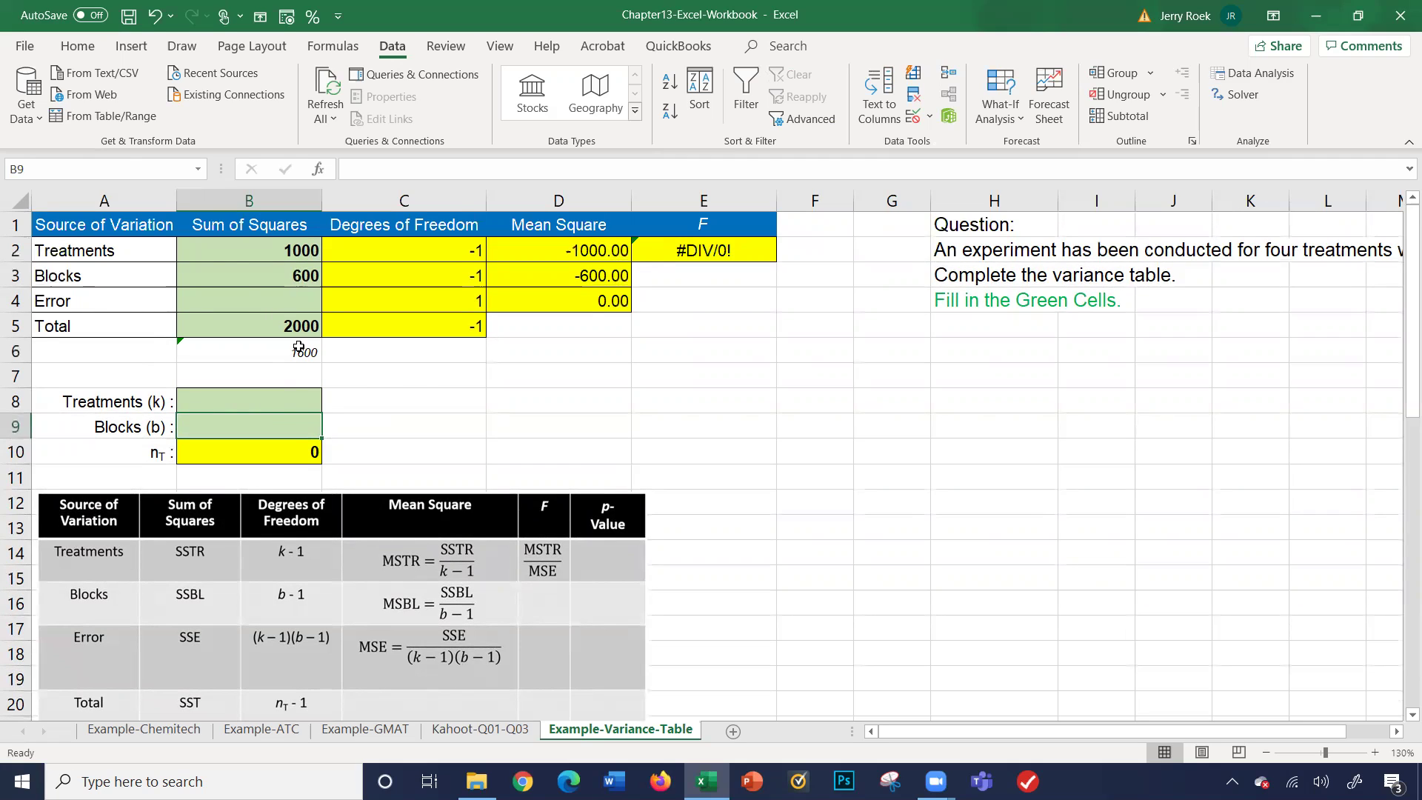
- Enter 400 as the Error sum of squares after checking Treatments 1000 and Blocks
left_click(227, 253)
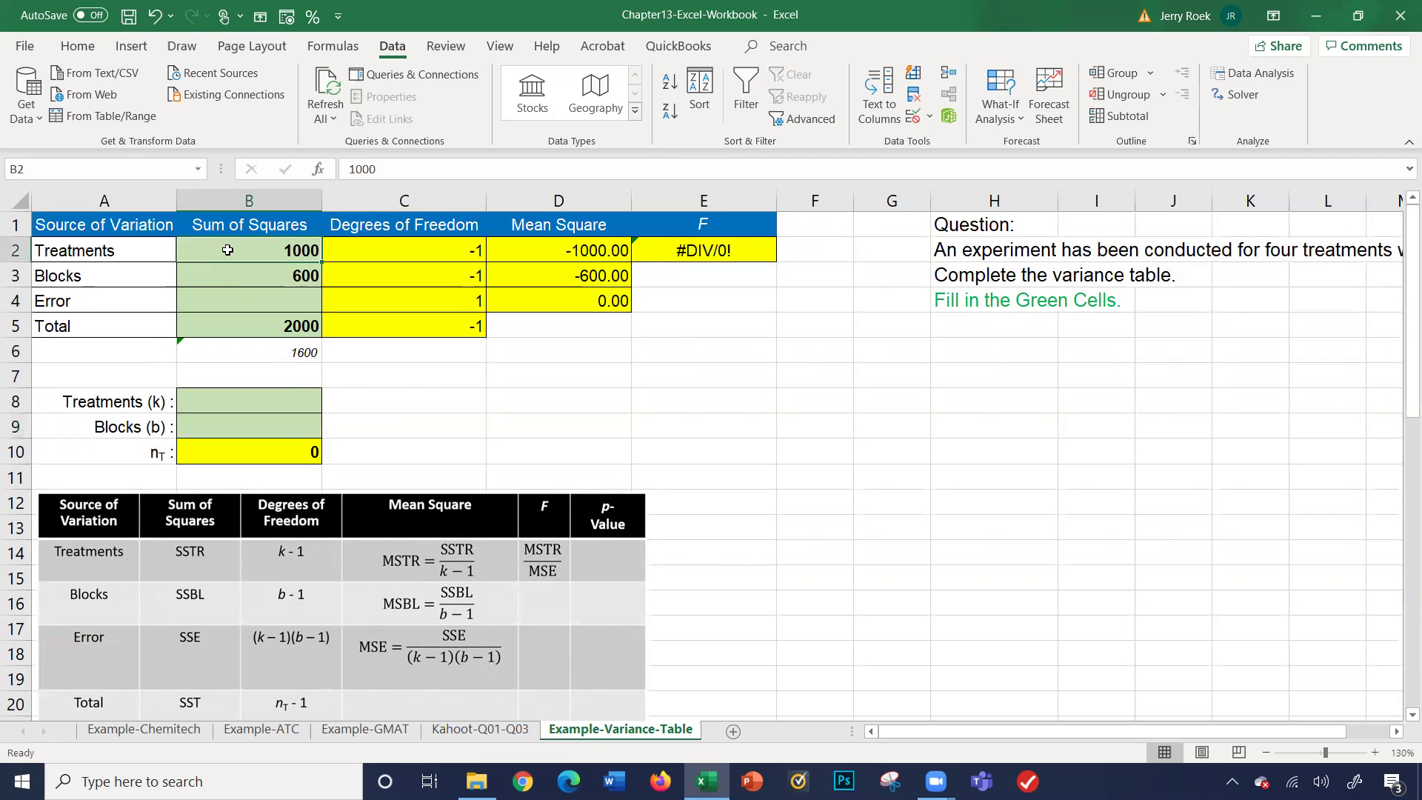
key("Down")
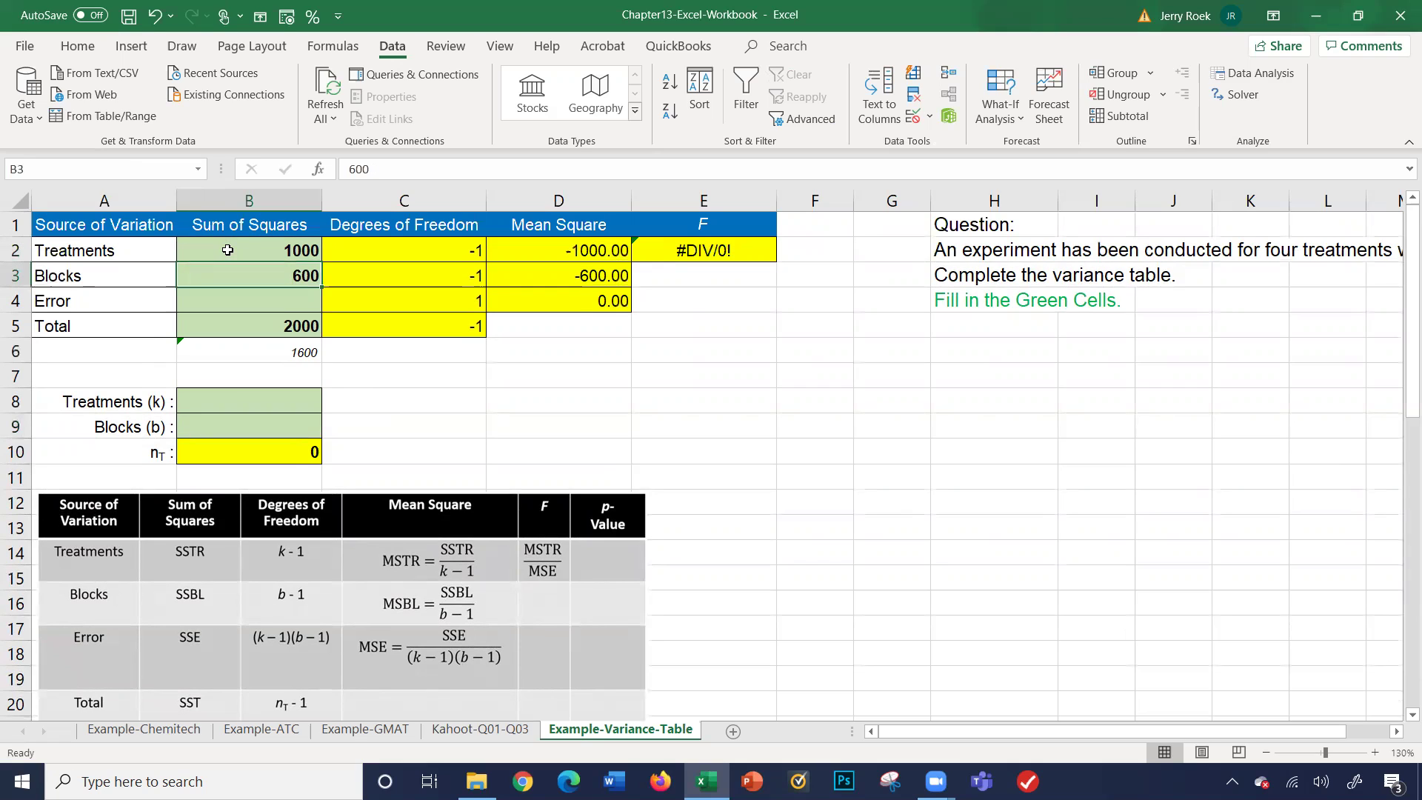
key("Down")
key("Down")
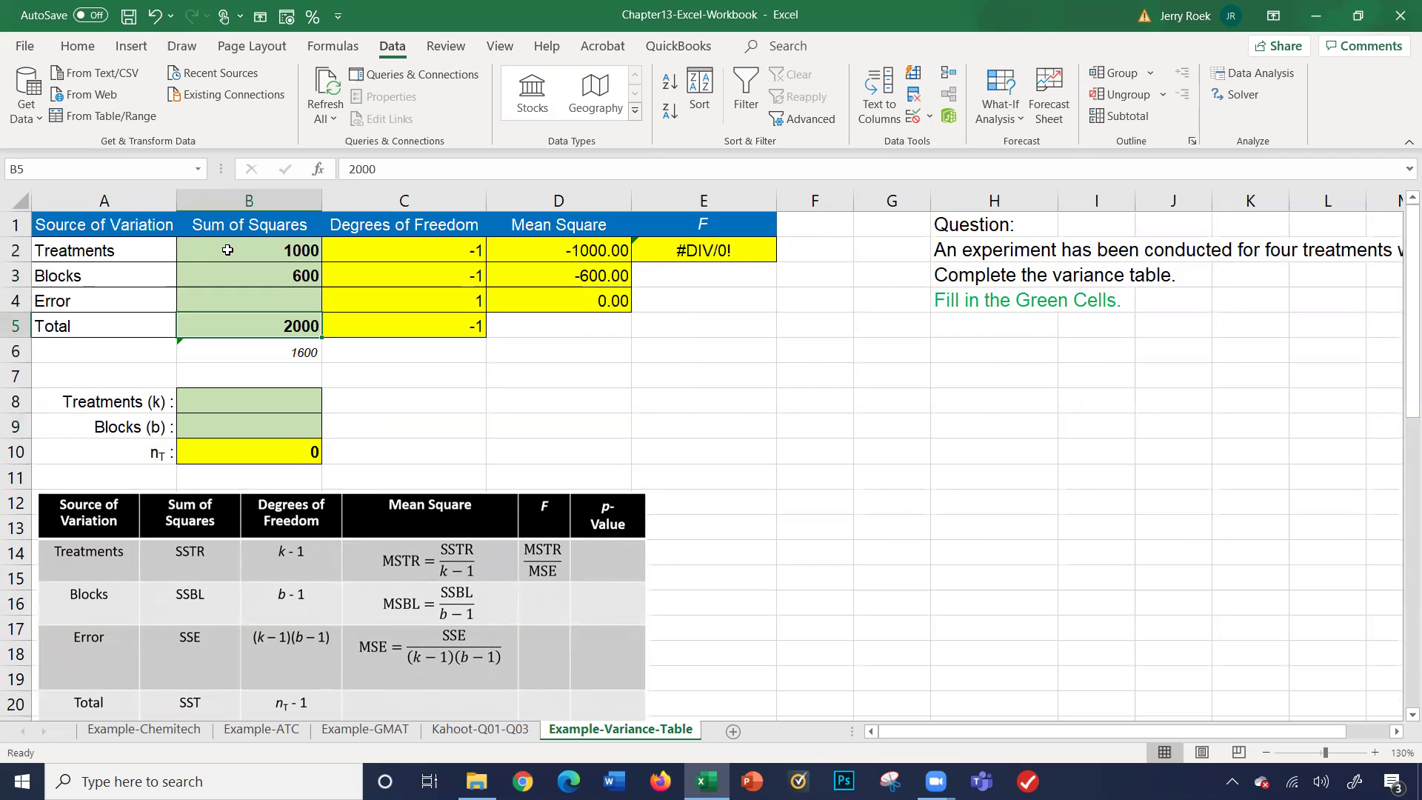
key("Up")
key("Up")
key("Up")
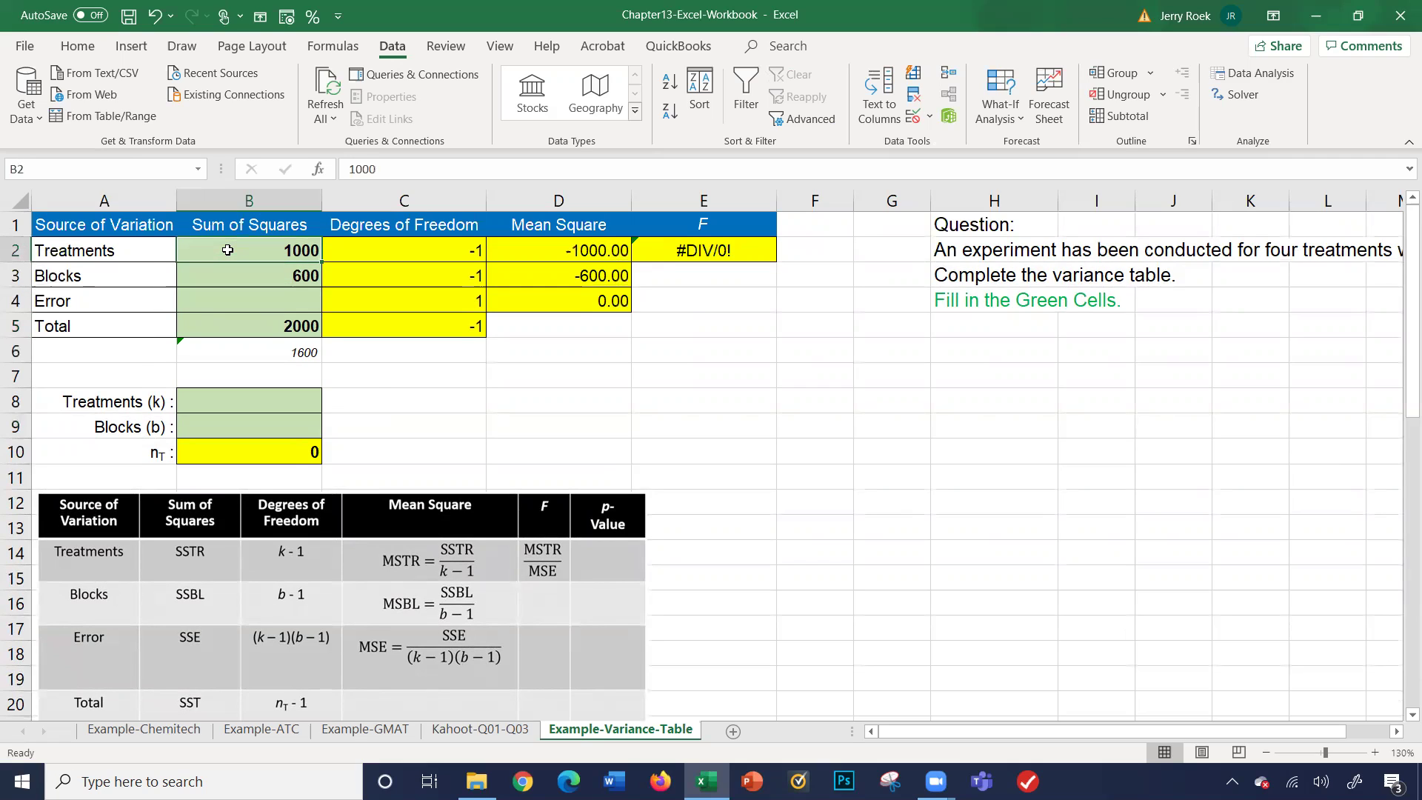
key("Down")
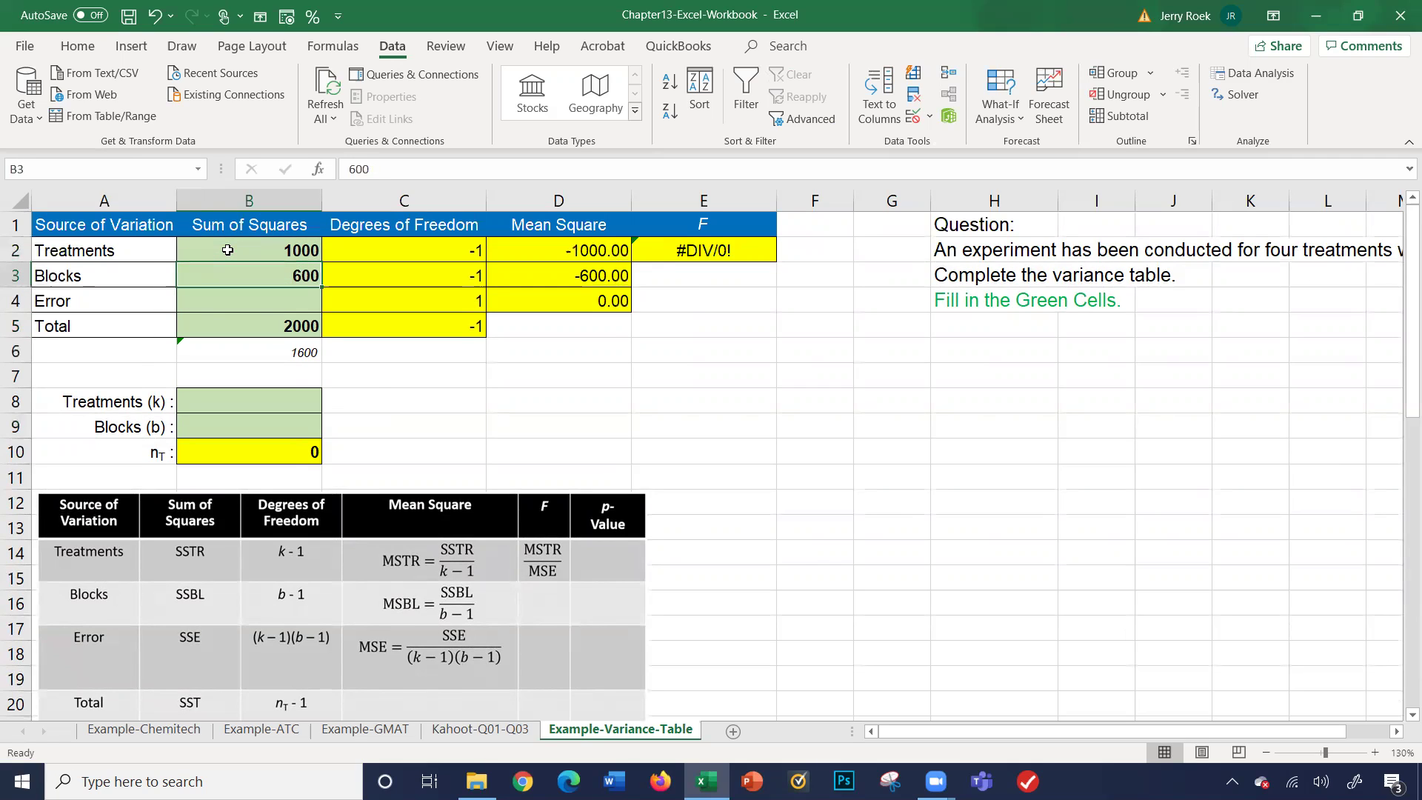
key("Down")
key("Down")
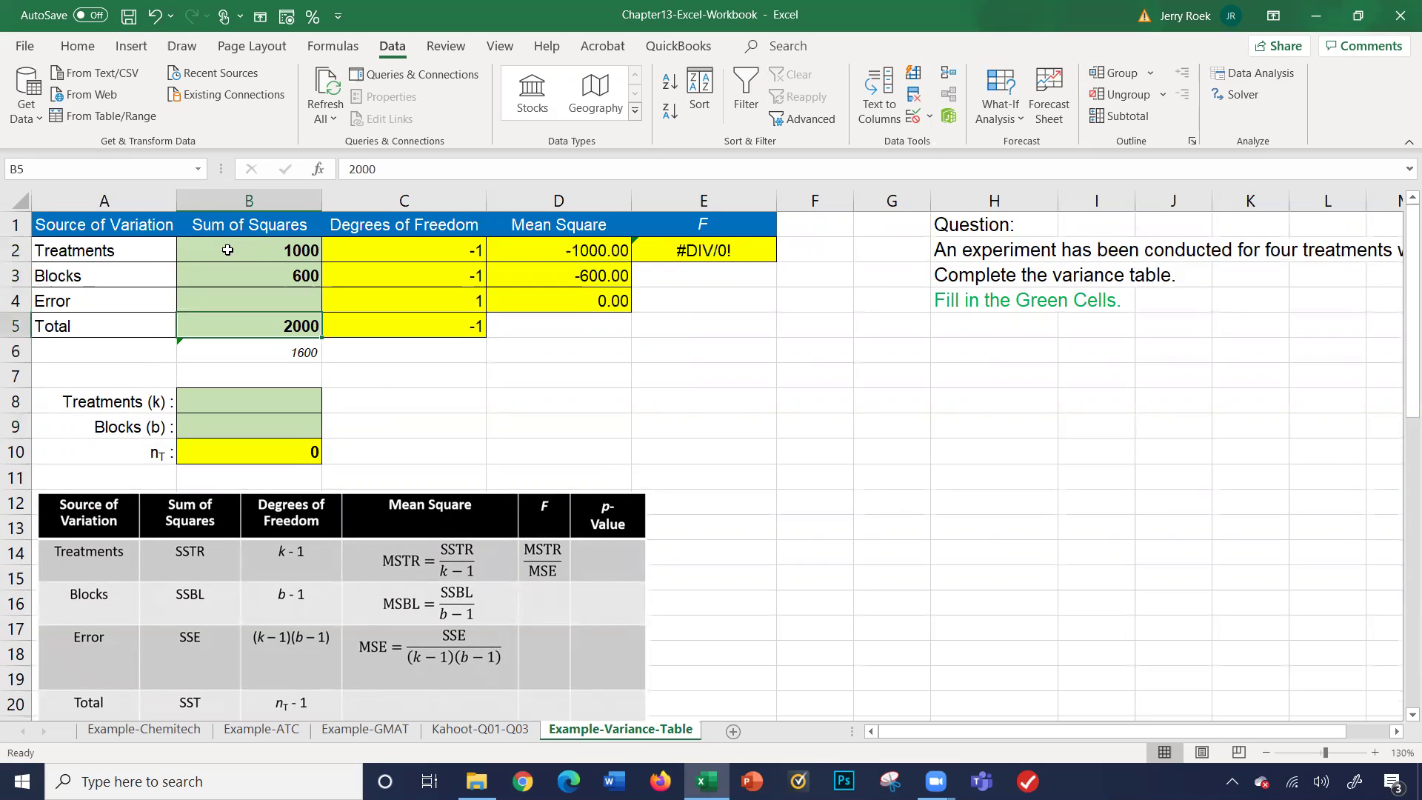
key("Up")
key("Up")
key("Up")
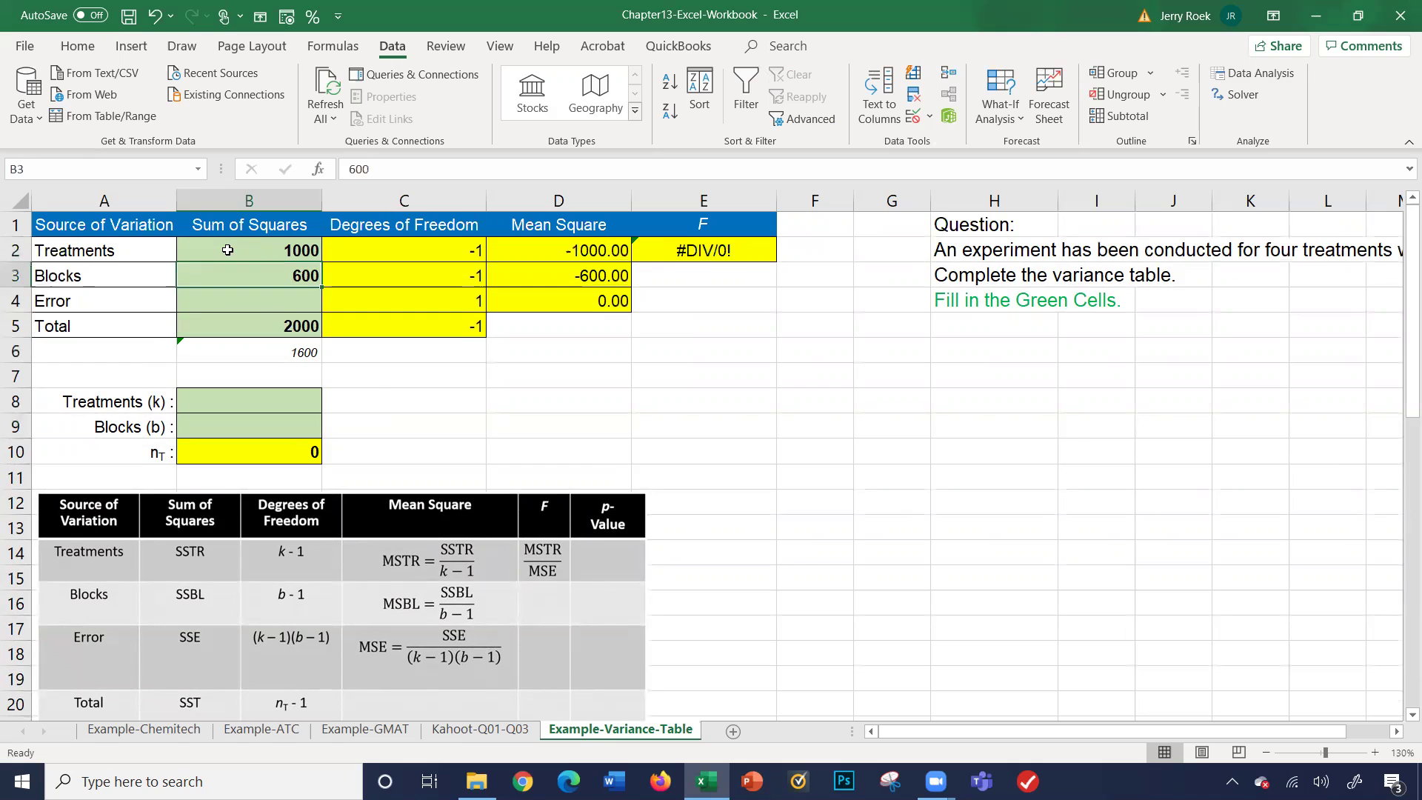
key("Down")
key("Down")
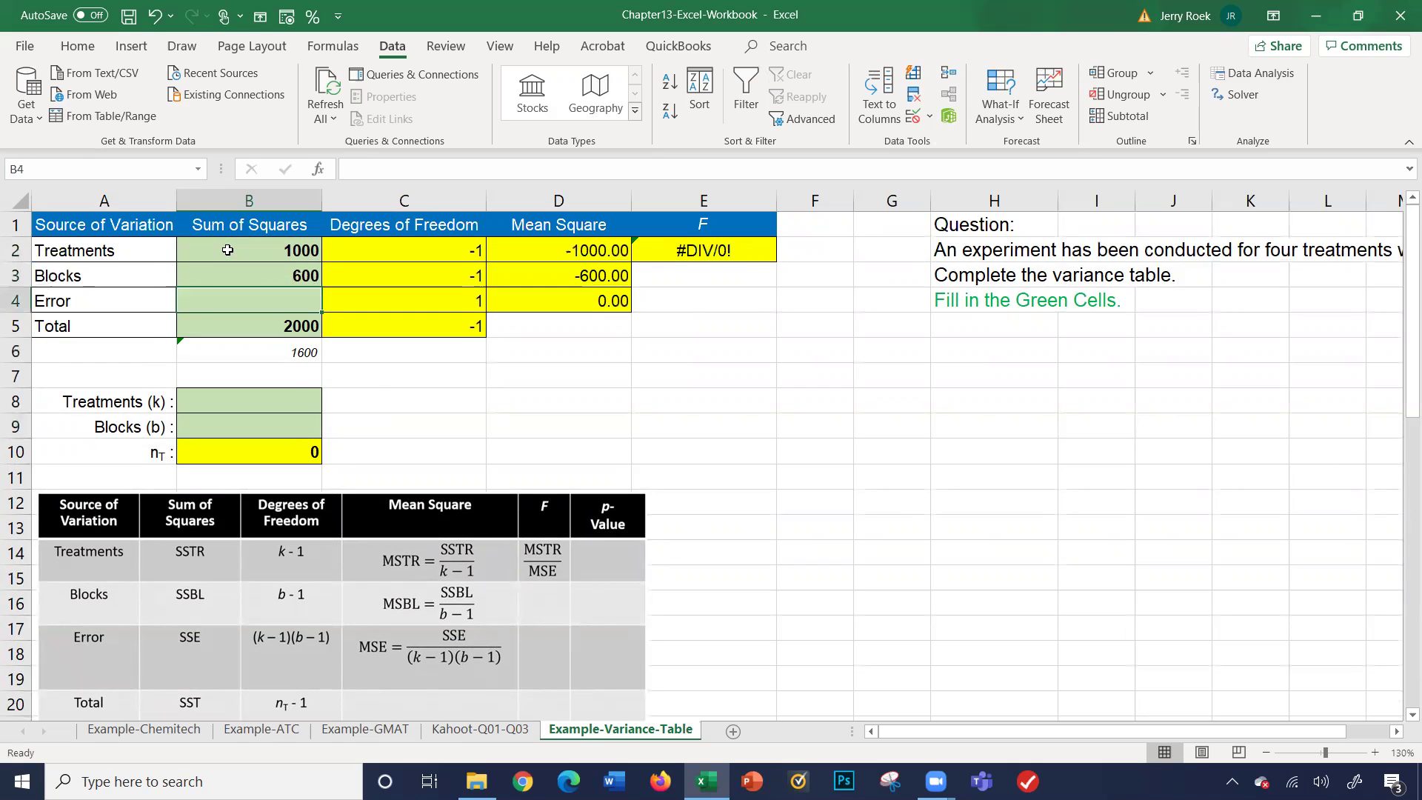
type("400")
key("Return")
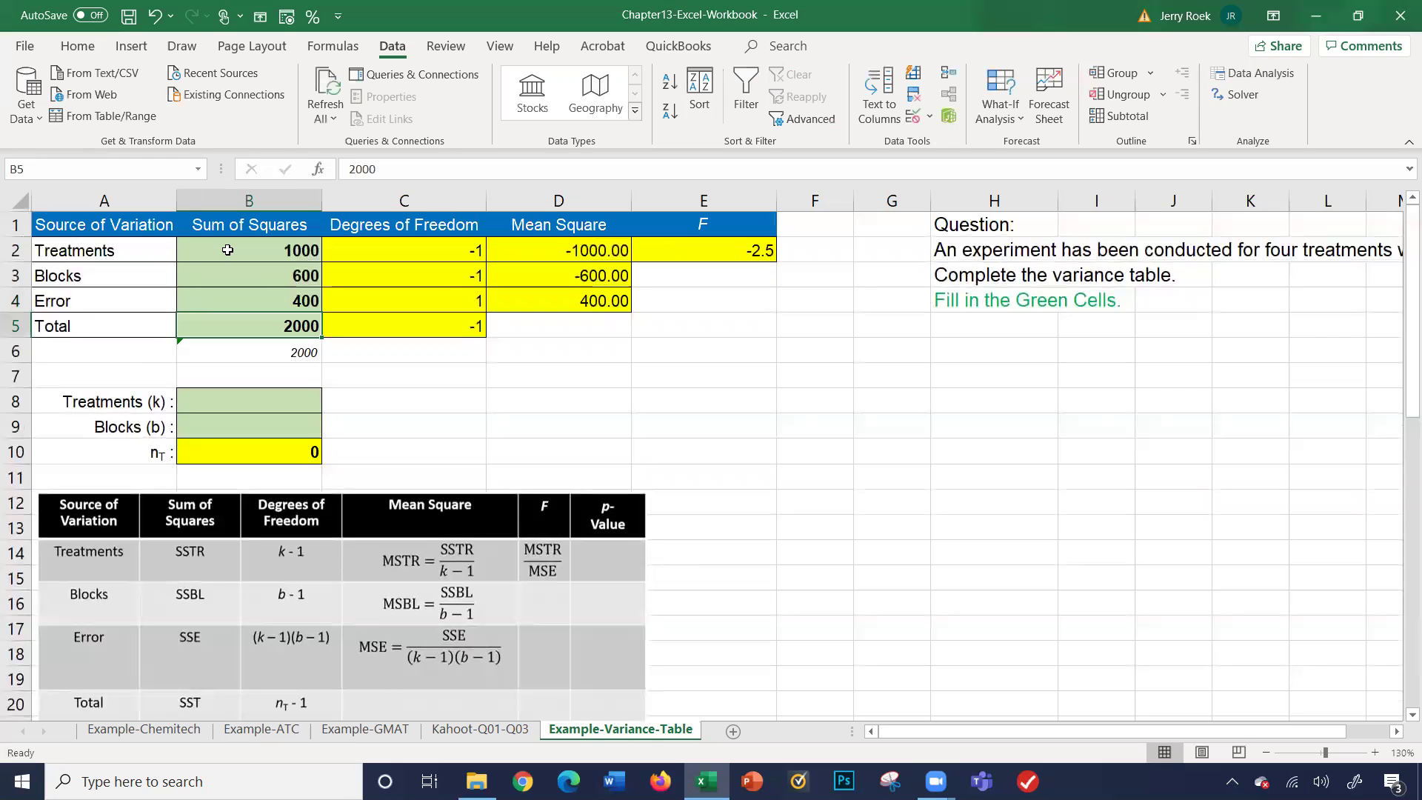
- Verify the Treatments, Blocks and Error sums of squares add up to 2000
key("Up")
key("Up")
key("Up")
key("Down")
key("Down")
key("Down")
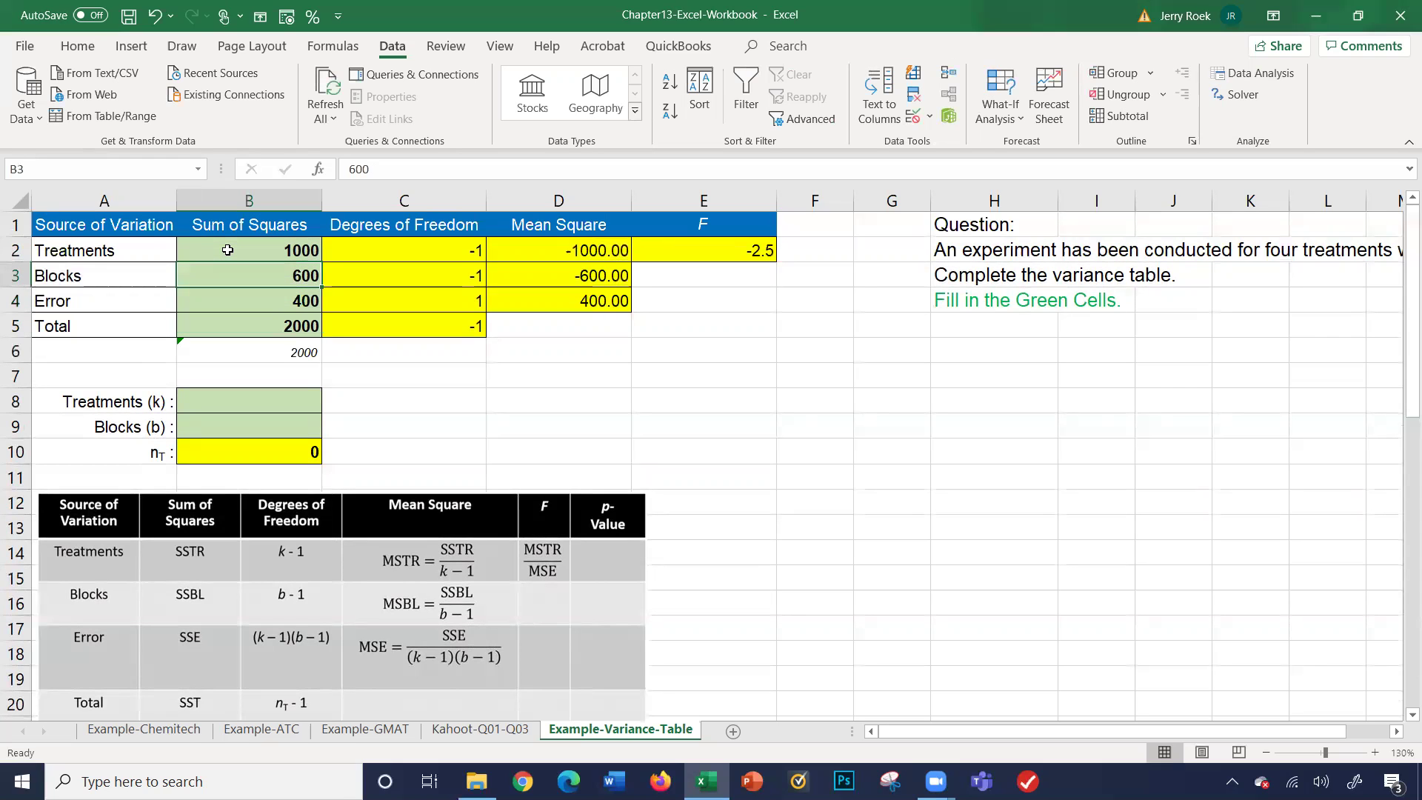
key("Up")
key("Up")
key("Up")
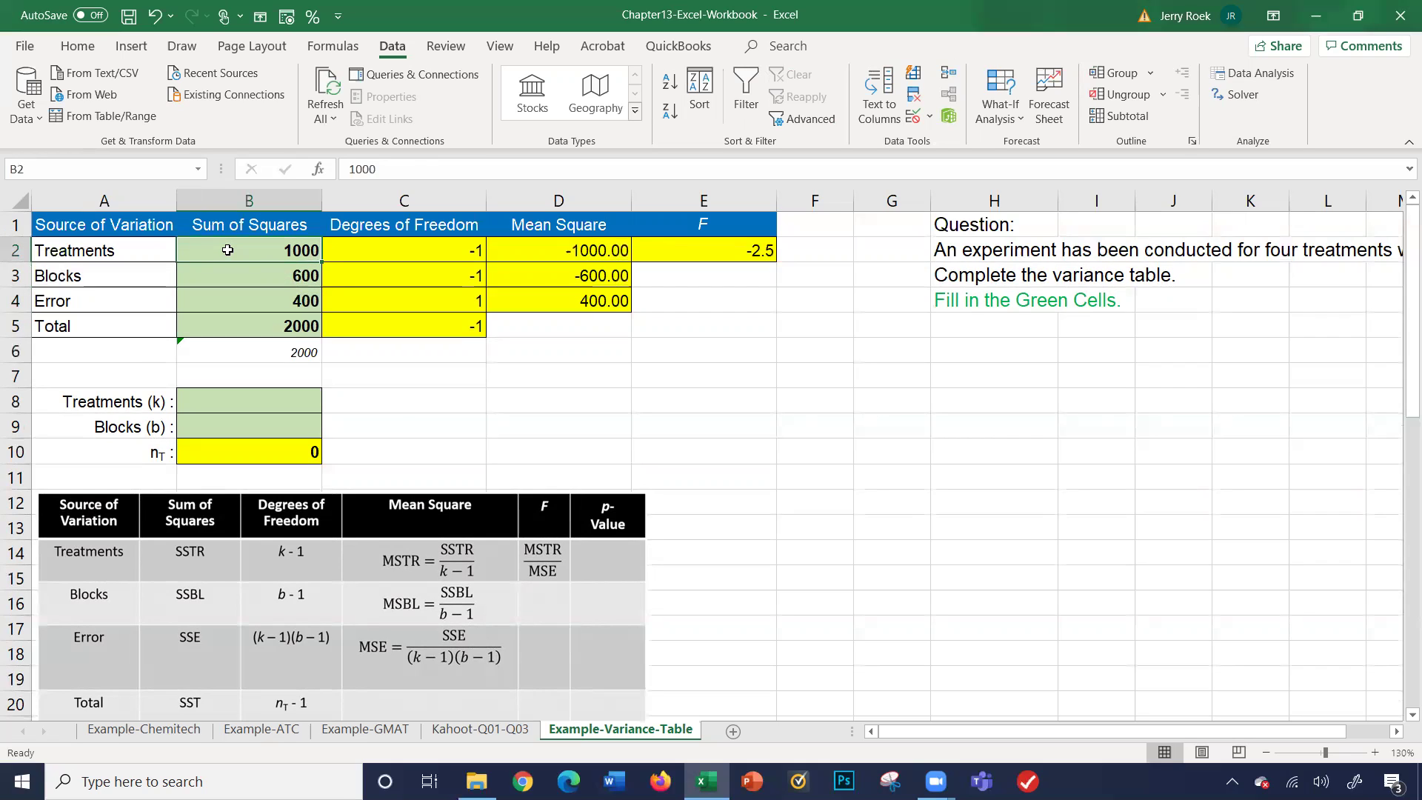
key("Down")
key("Down")
key("Down")
key("Down")
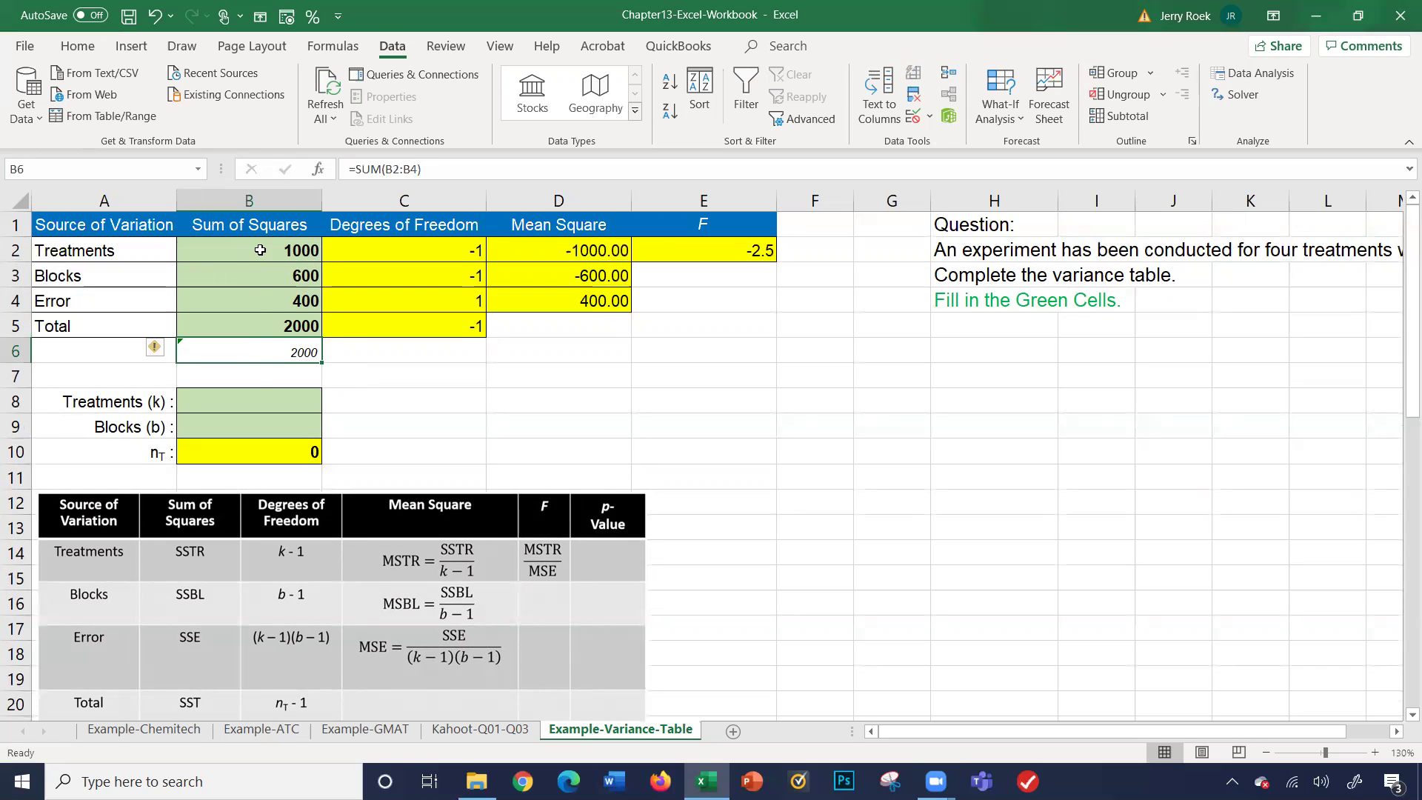
left_click_drag(255, 249, 258, 294)
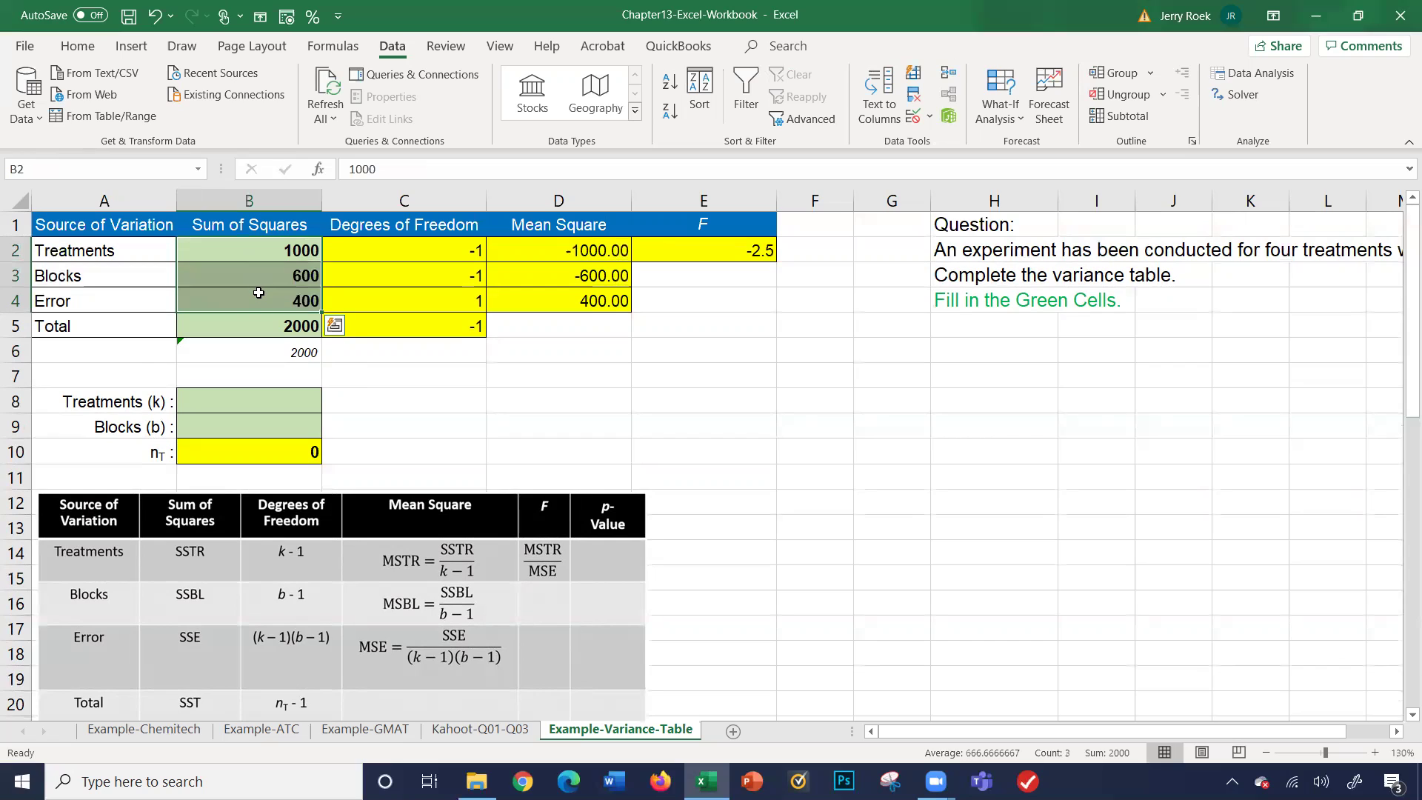
left_click(223, 327)
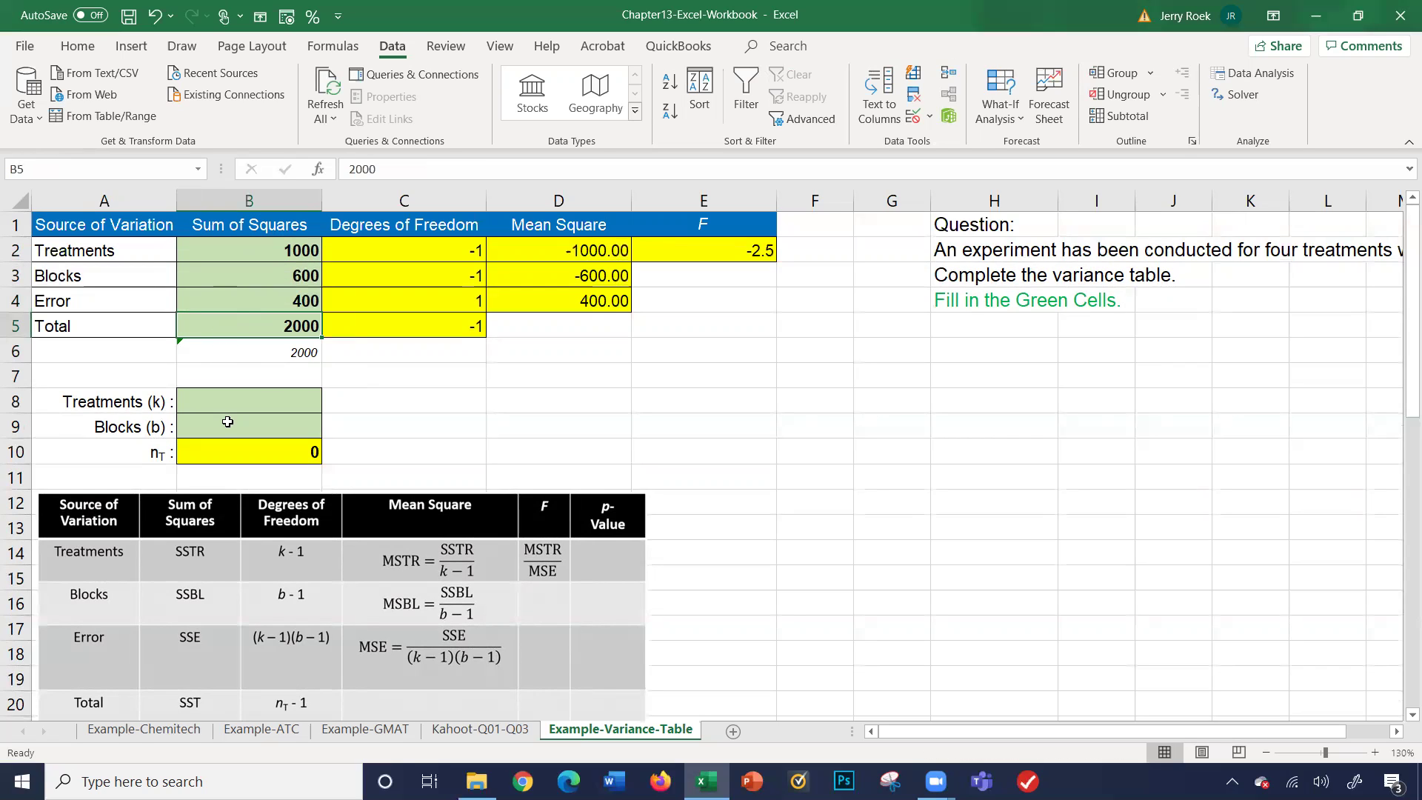
left_click(370, 358)
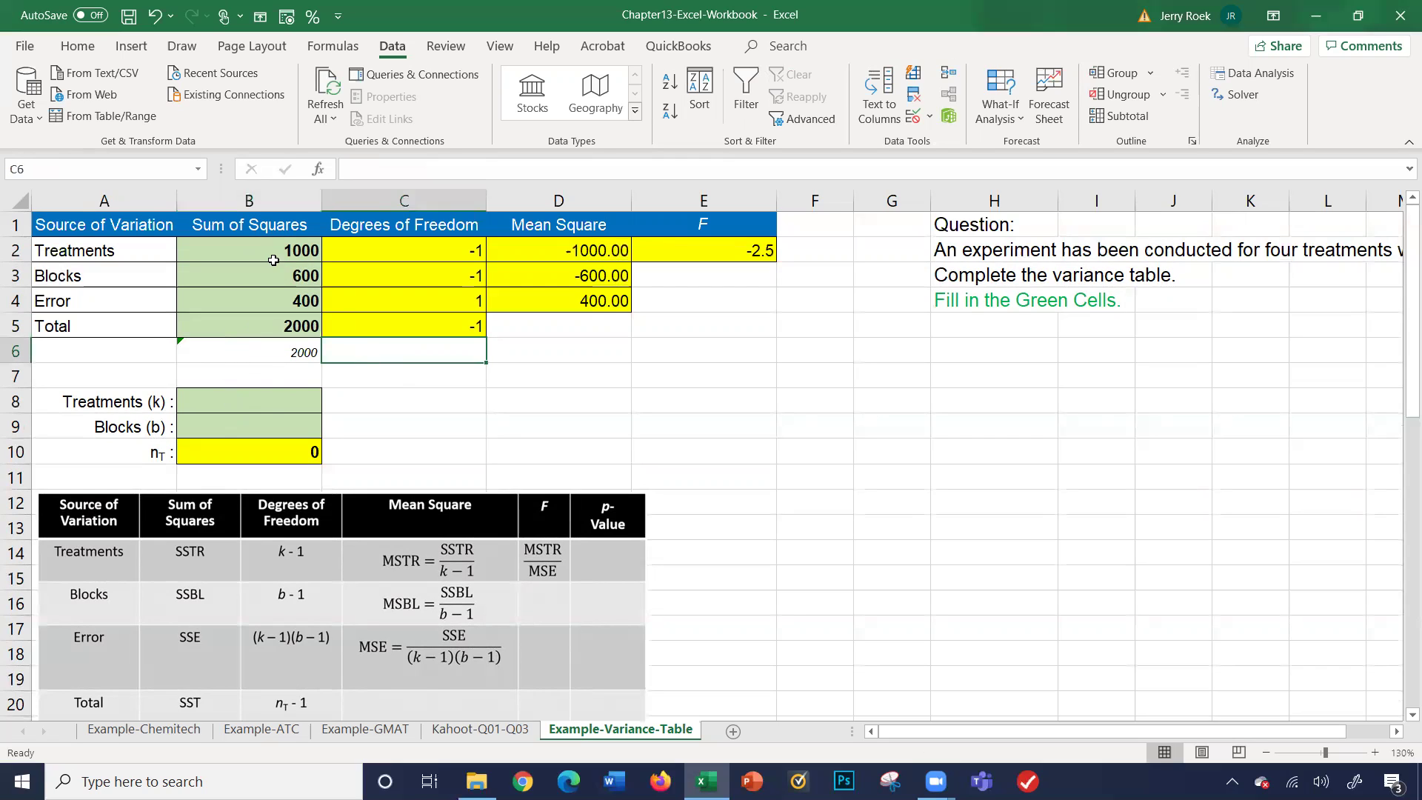
- Enter 4 for Treatments (k) and 8 for Blocks (b)
left_click(198, 401)
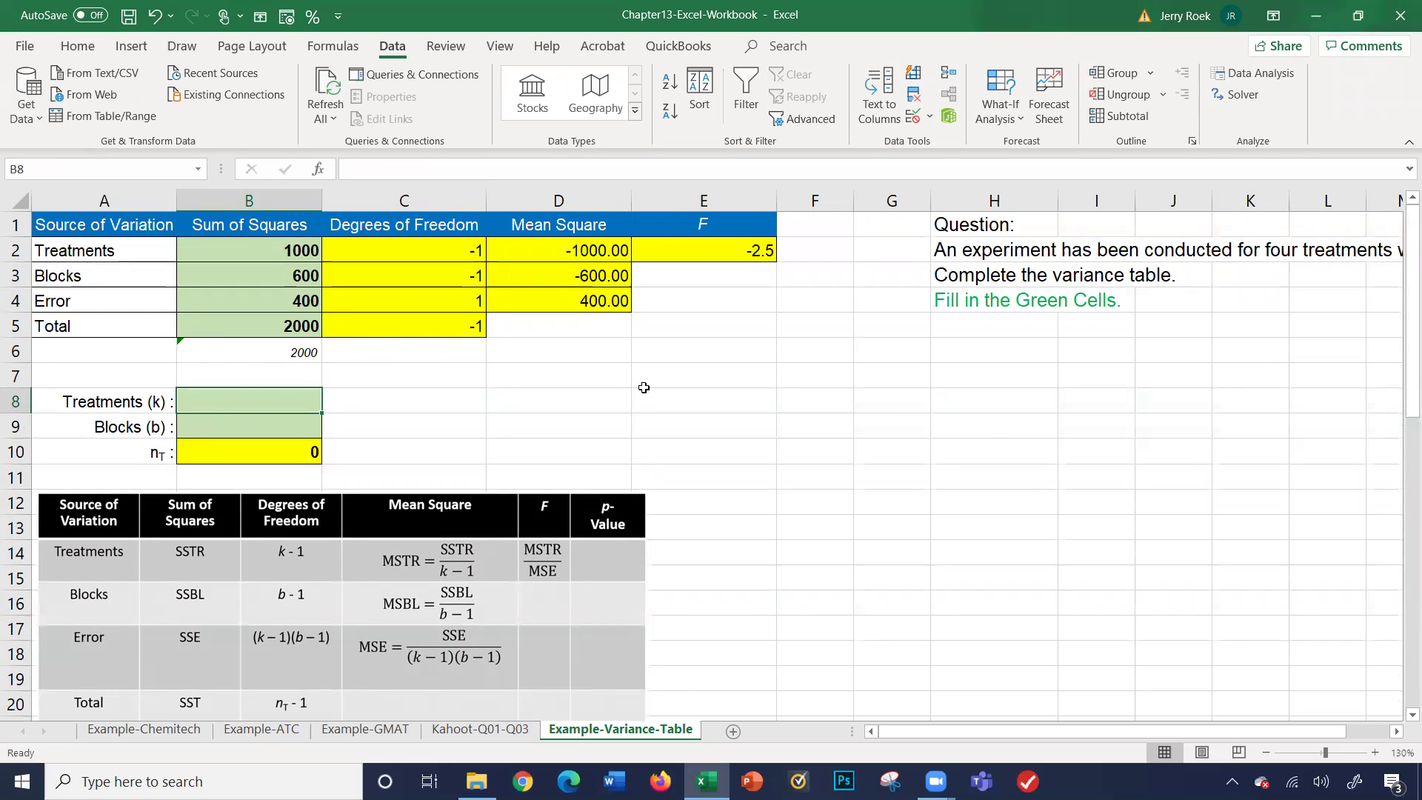
scroll(643, 387, "right", 1)
scroll(644, 388, "right", 3)
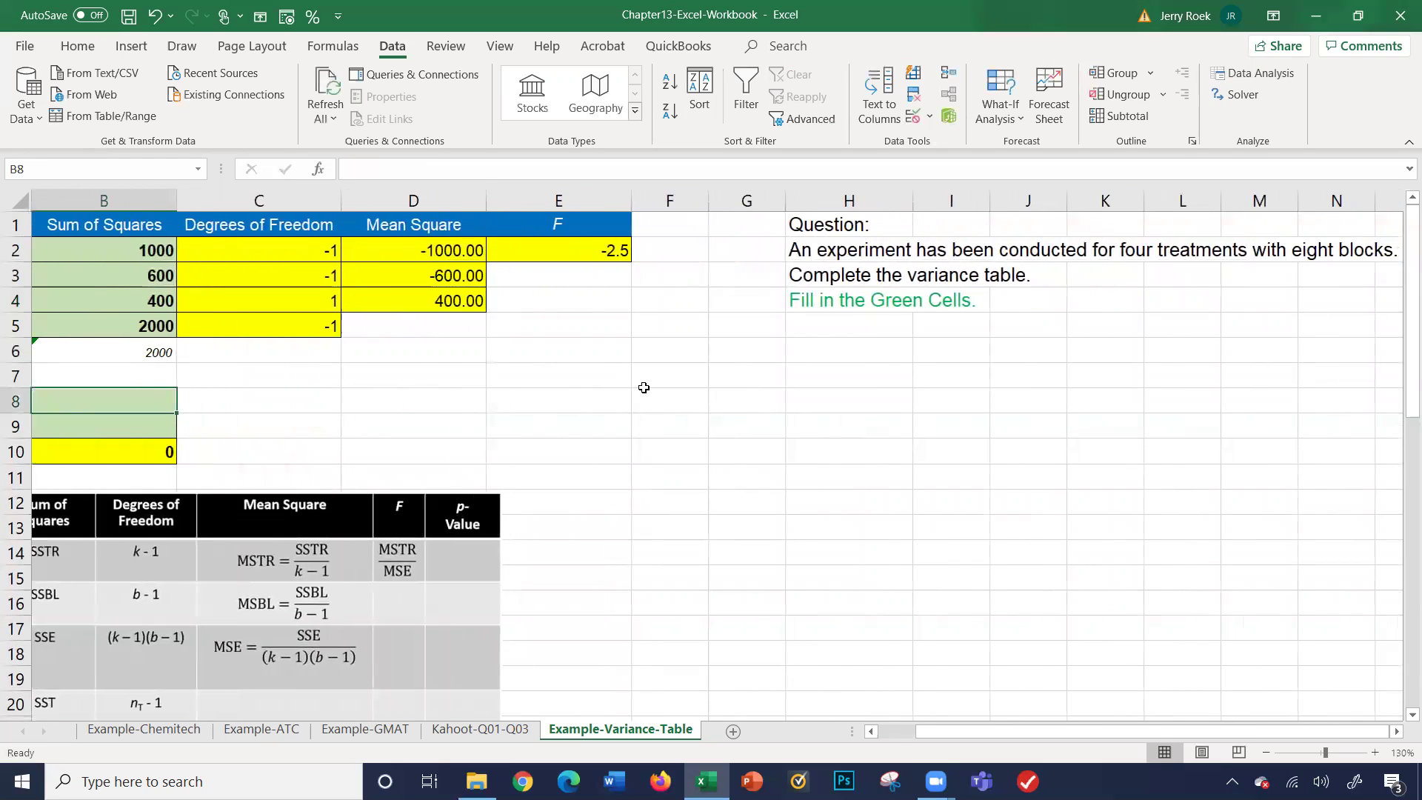
scroll(643, 388, "left", 4)
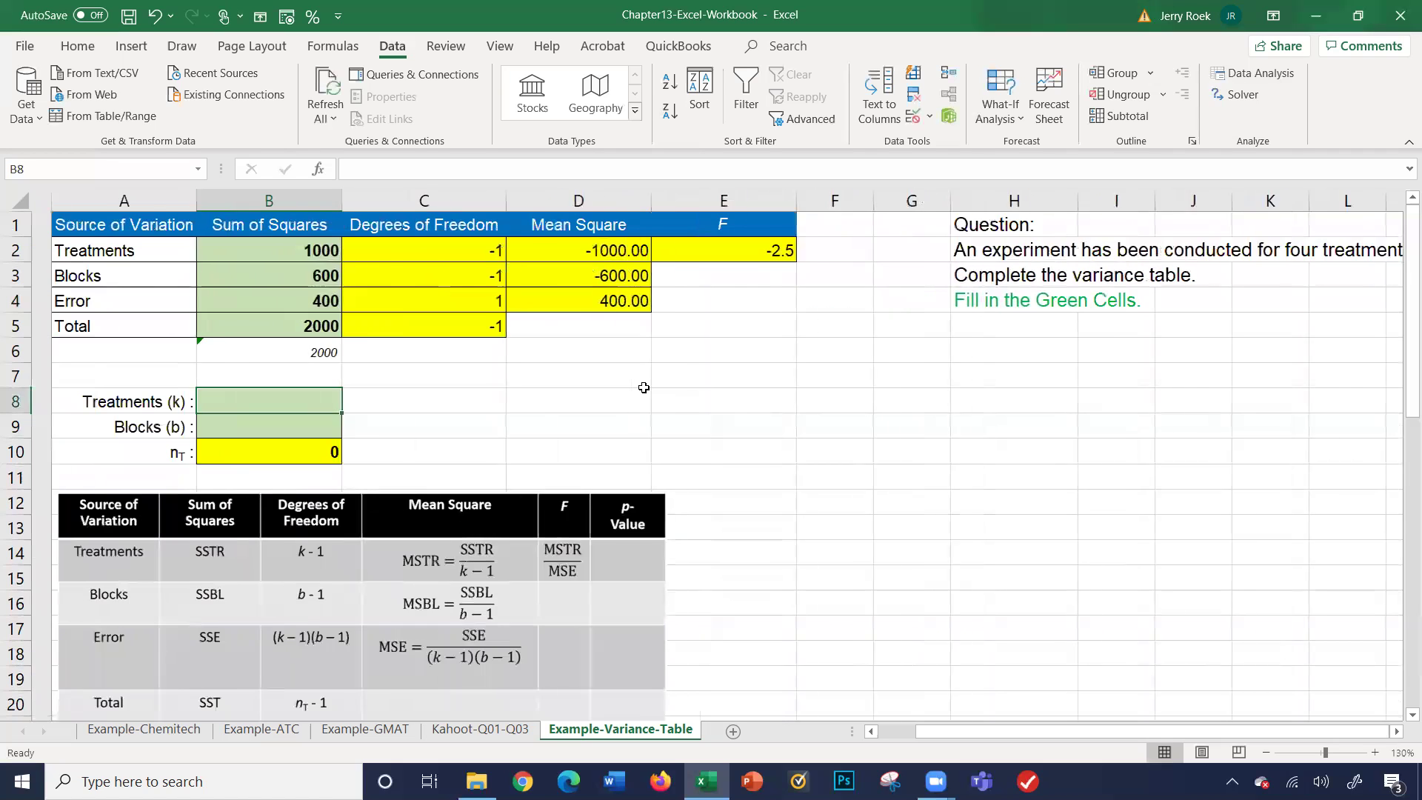
type("4")
key("Return")
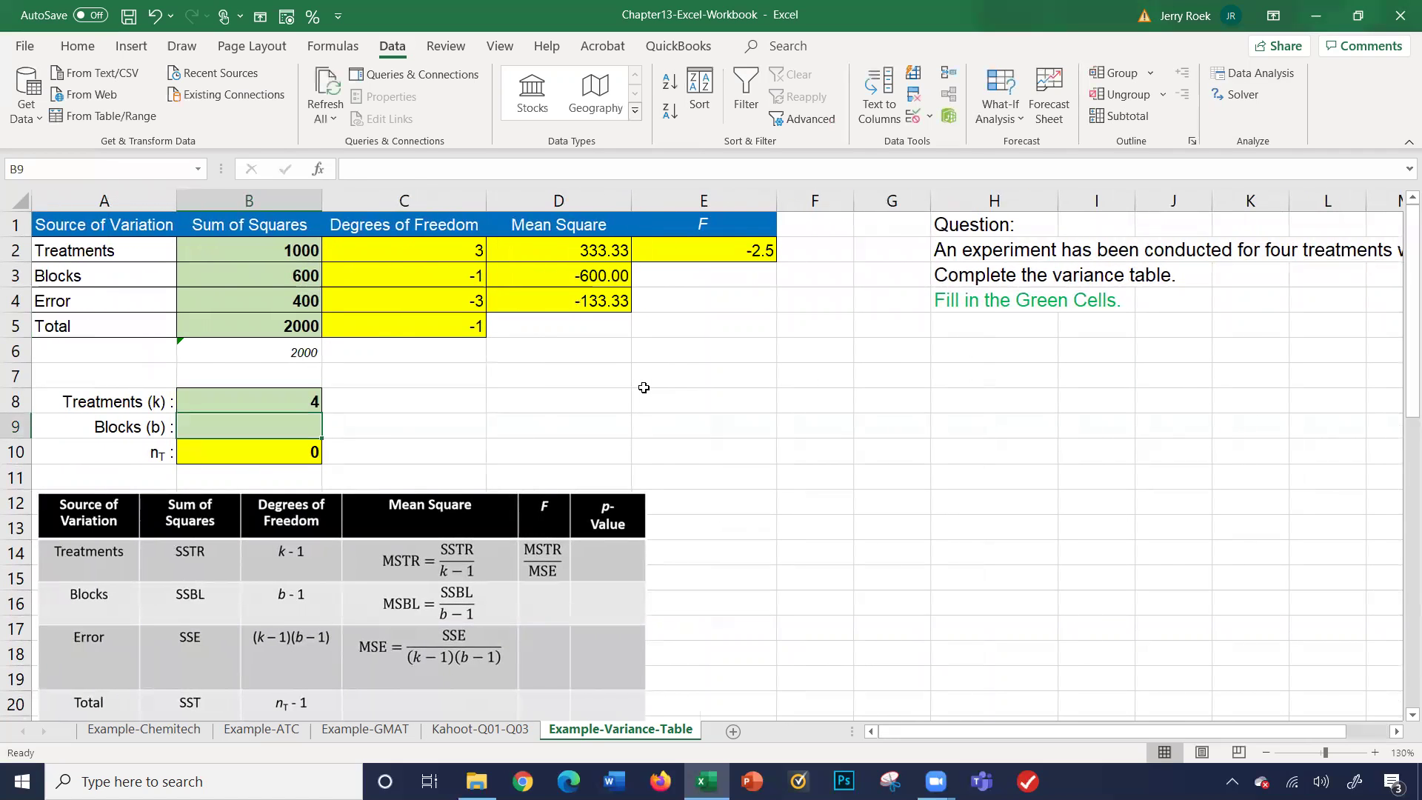
type("8")
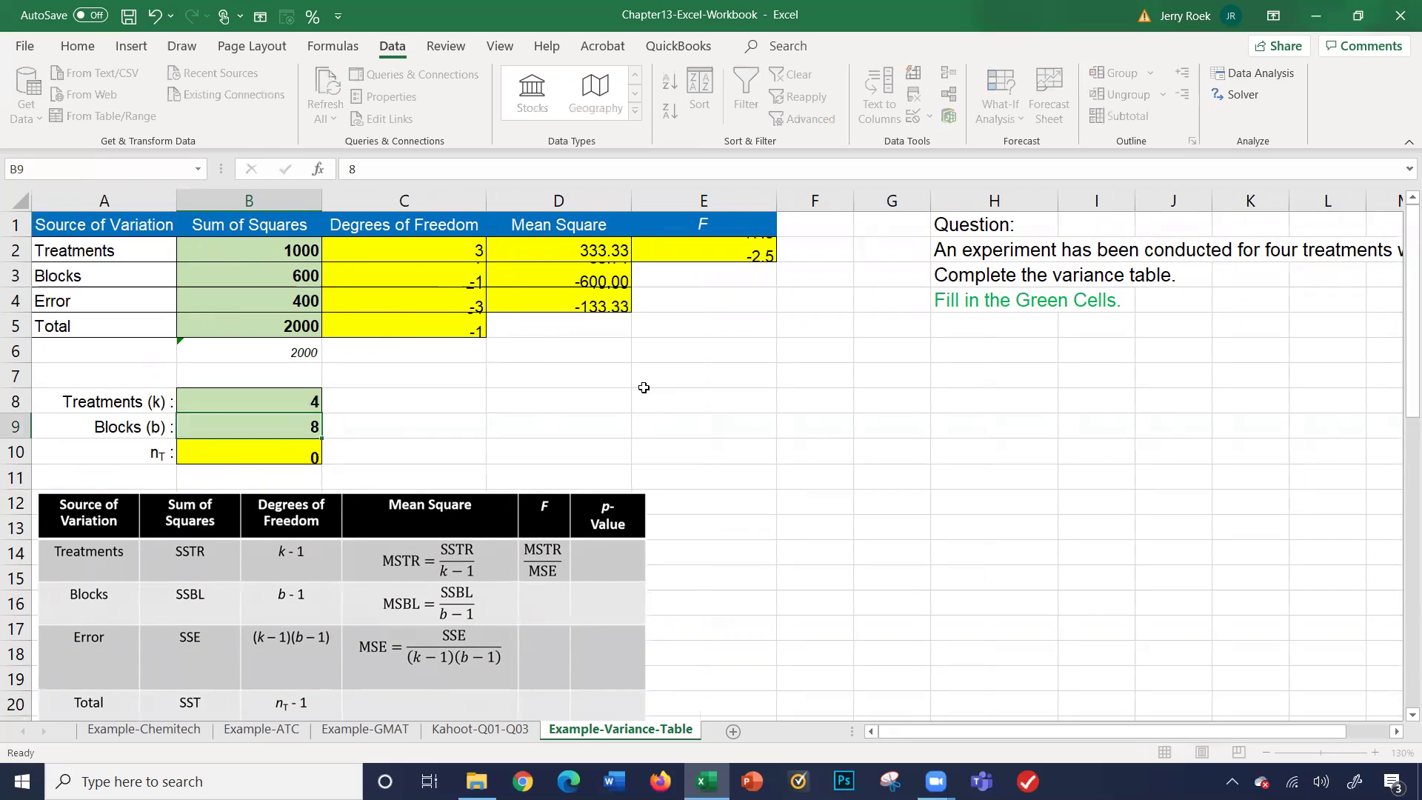
key("Return")
- Review k = 4, b = 8 and the nT formula now giving 32
key("Up")
key("Up")
key("Up")
key("Up")
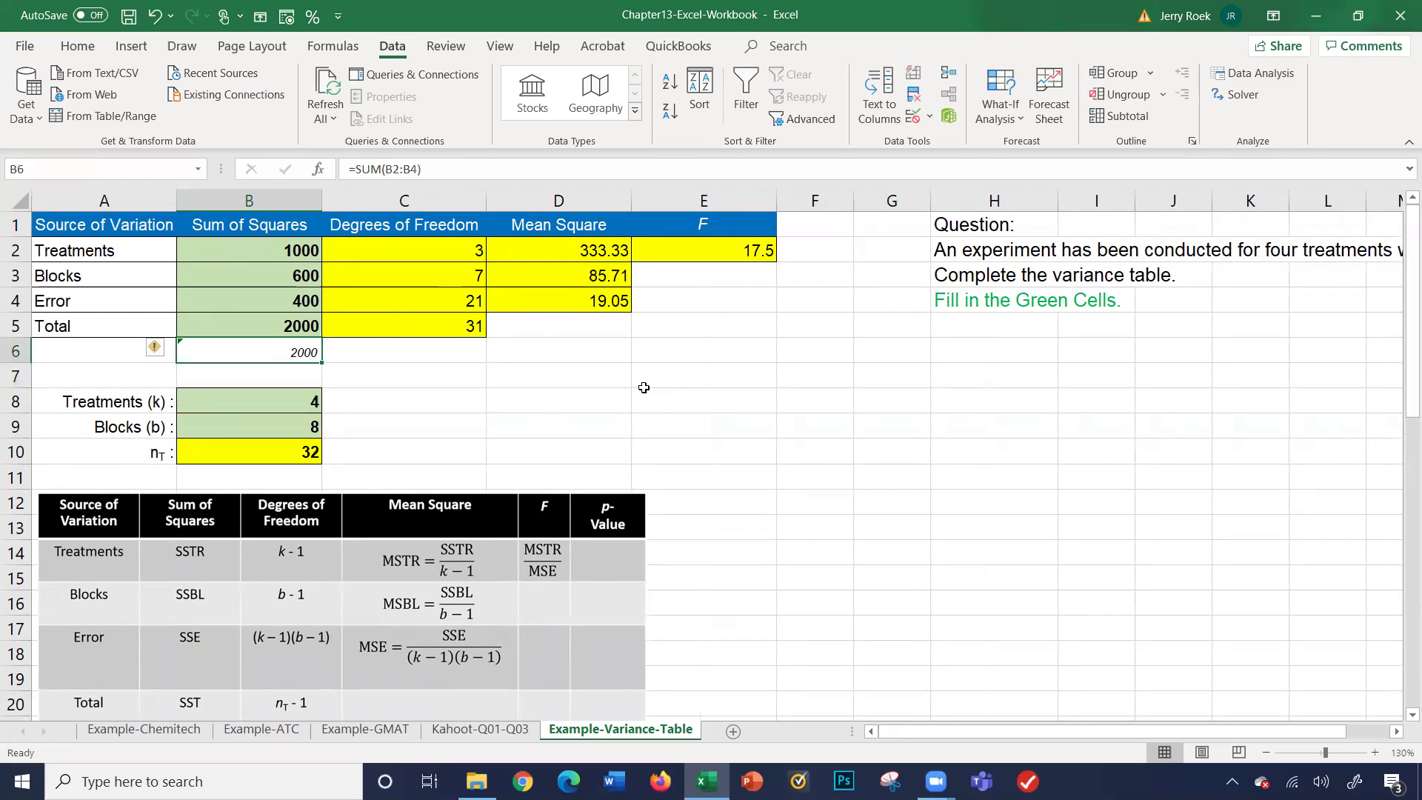
key("Right")
key("Left")
key("Left")
key("Down")
key("Down")
key("Right")
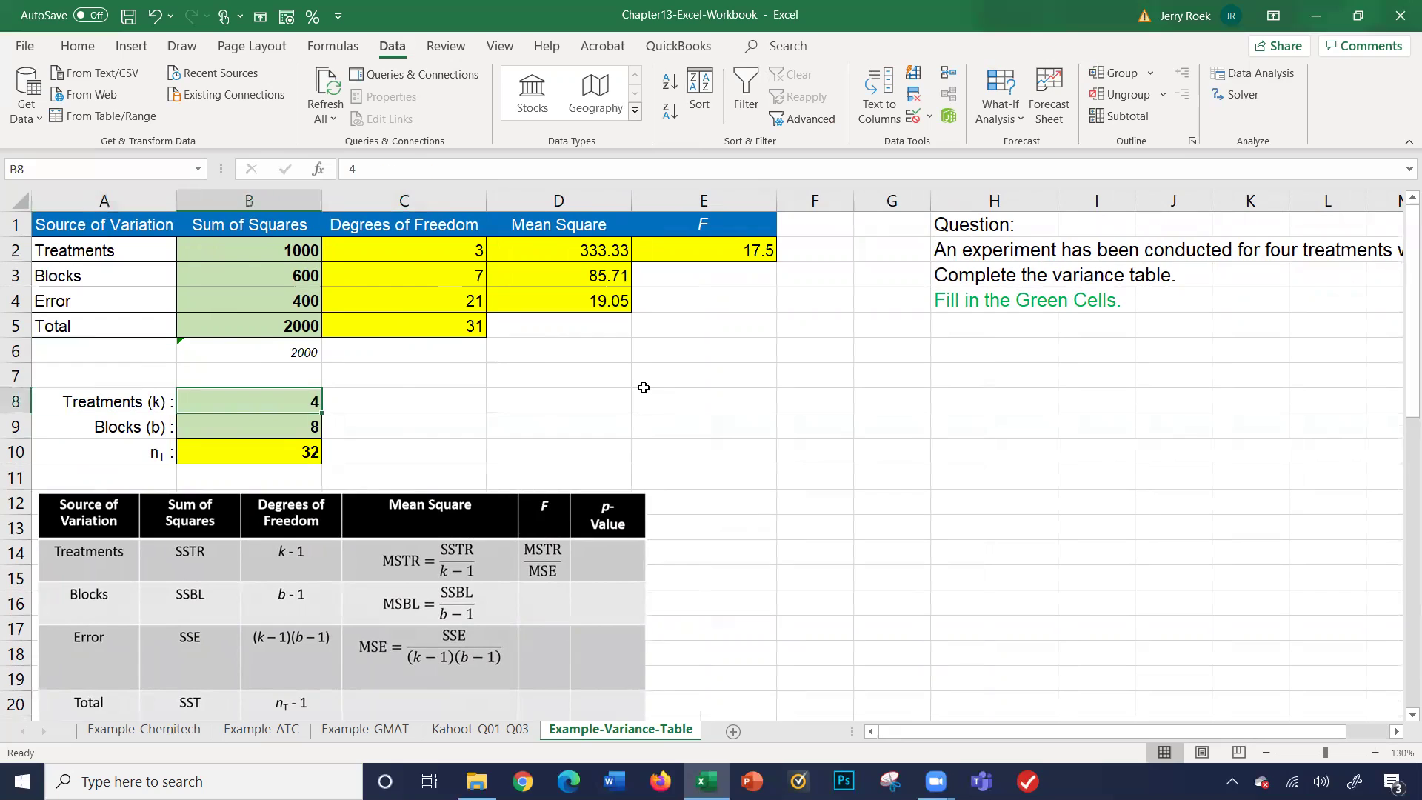
key("Down")
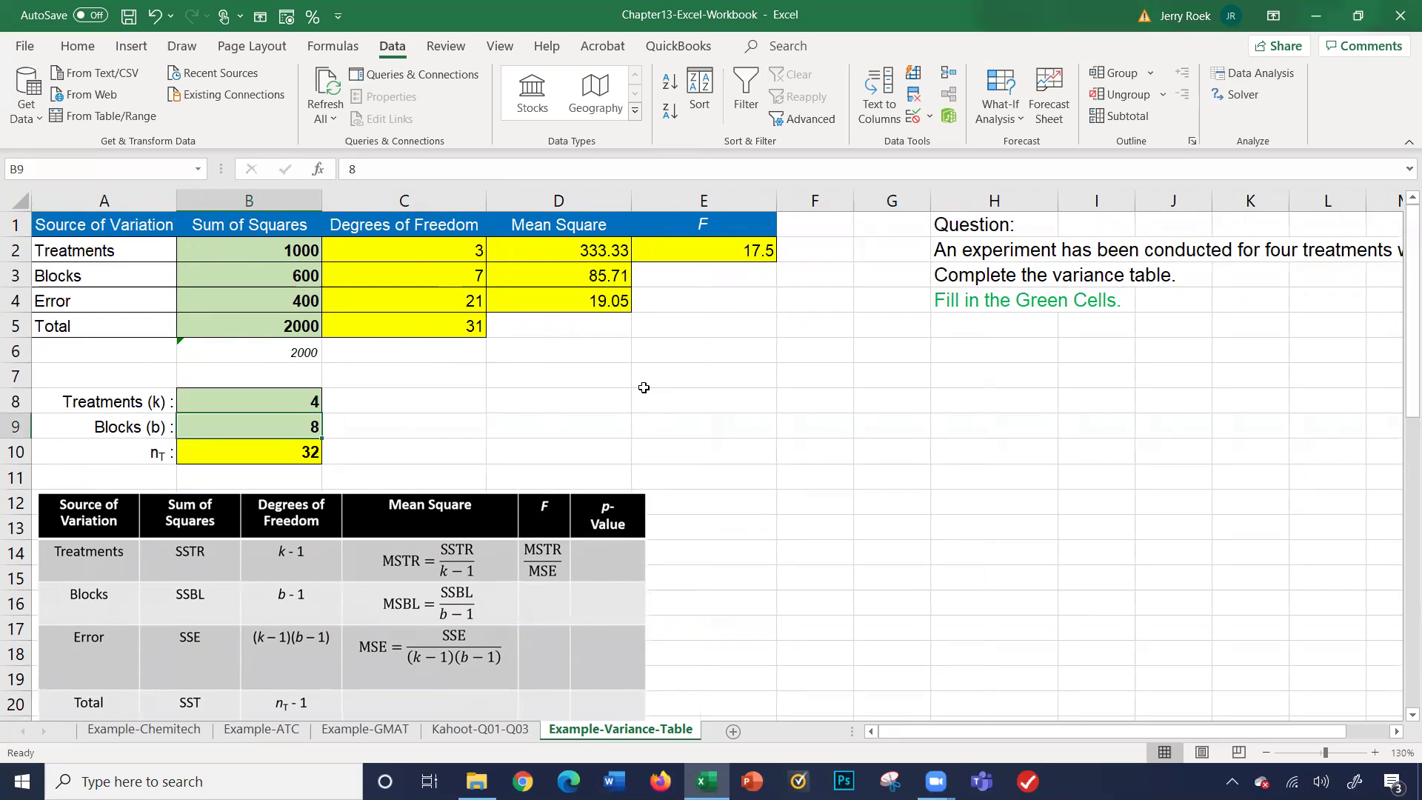
key("Down")
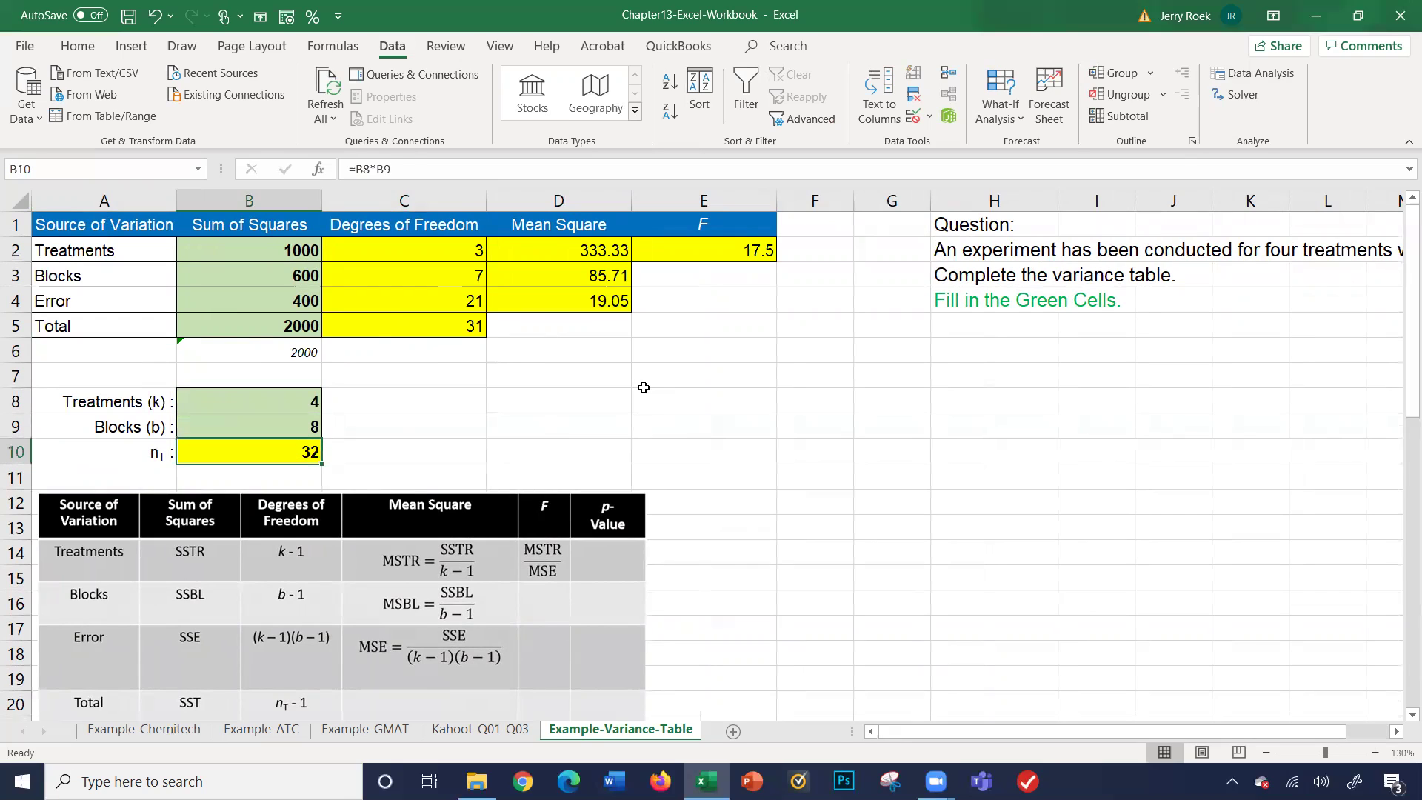
key("Up")
key("Up")
key("Up")
key("Up")
key("Up")
key("Up")
key("Up")
key("Up")
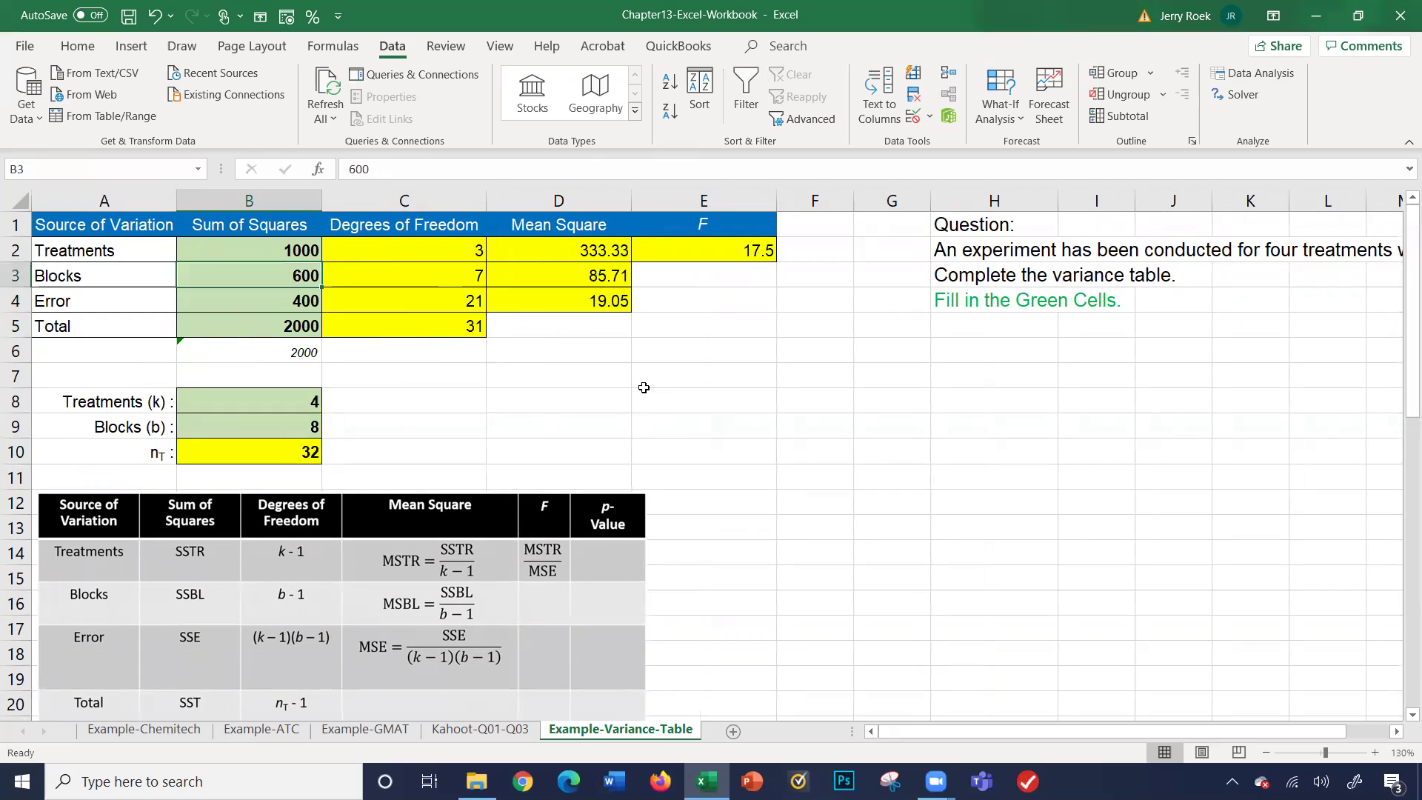
key("Right")
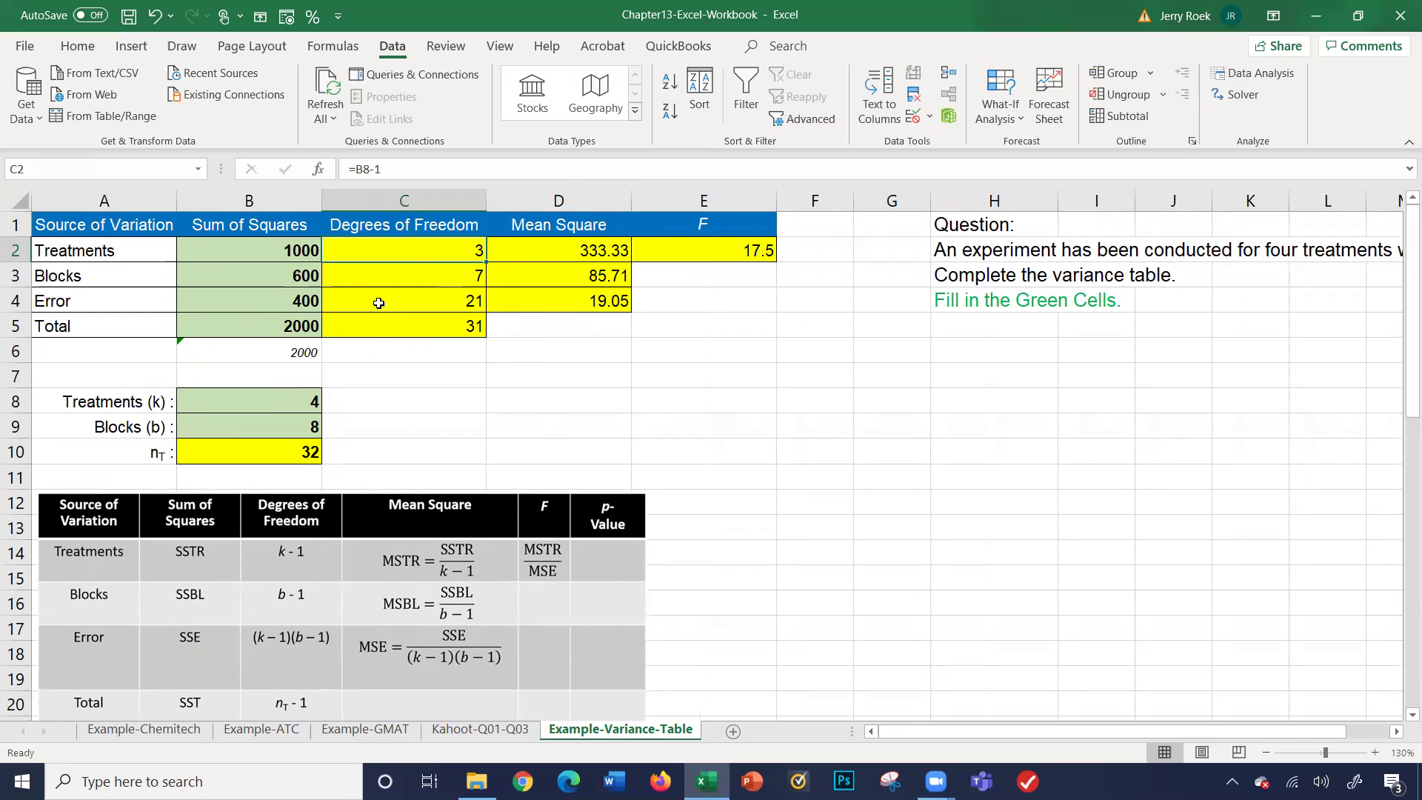
left_click(415, 279)
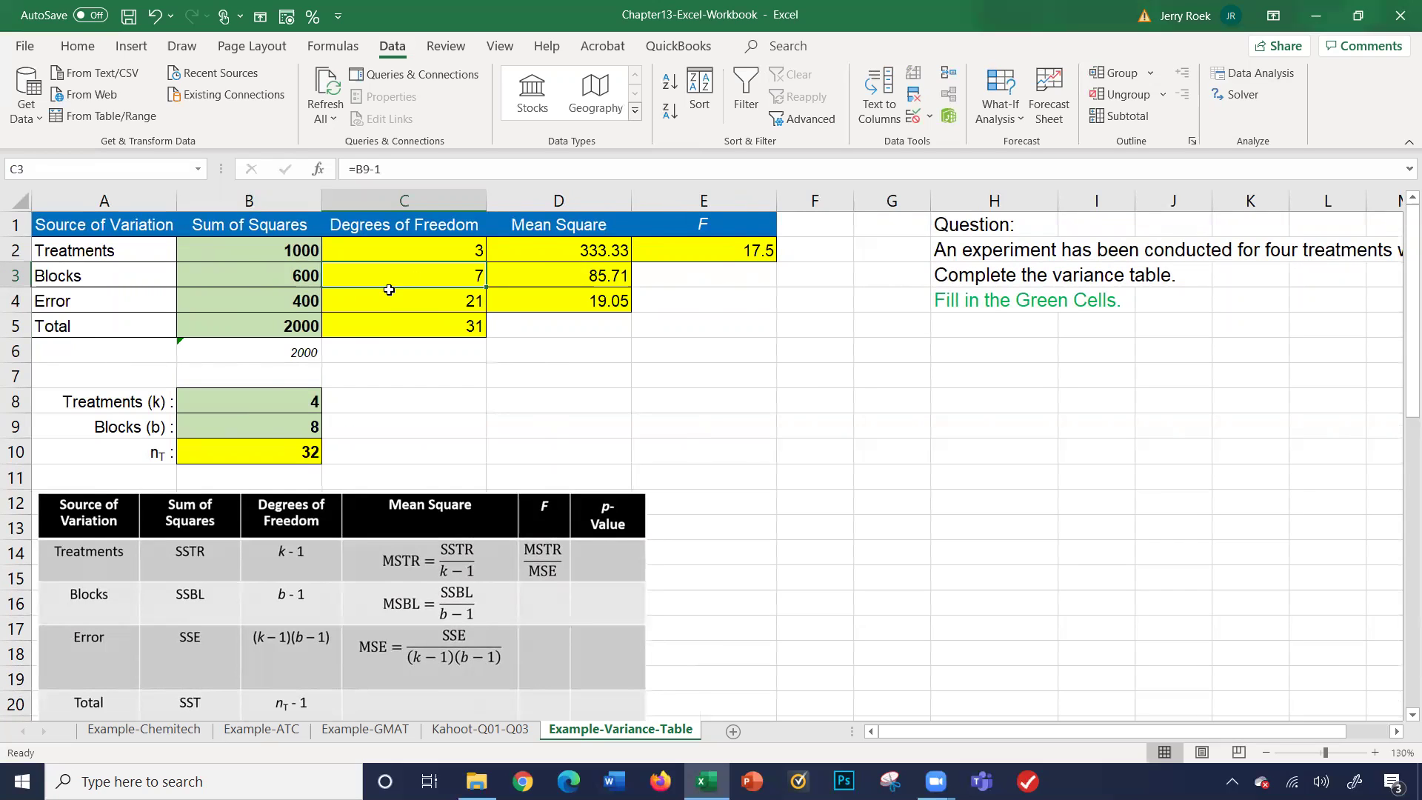
left_click(271, 428)
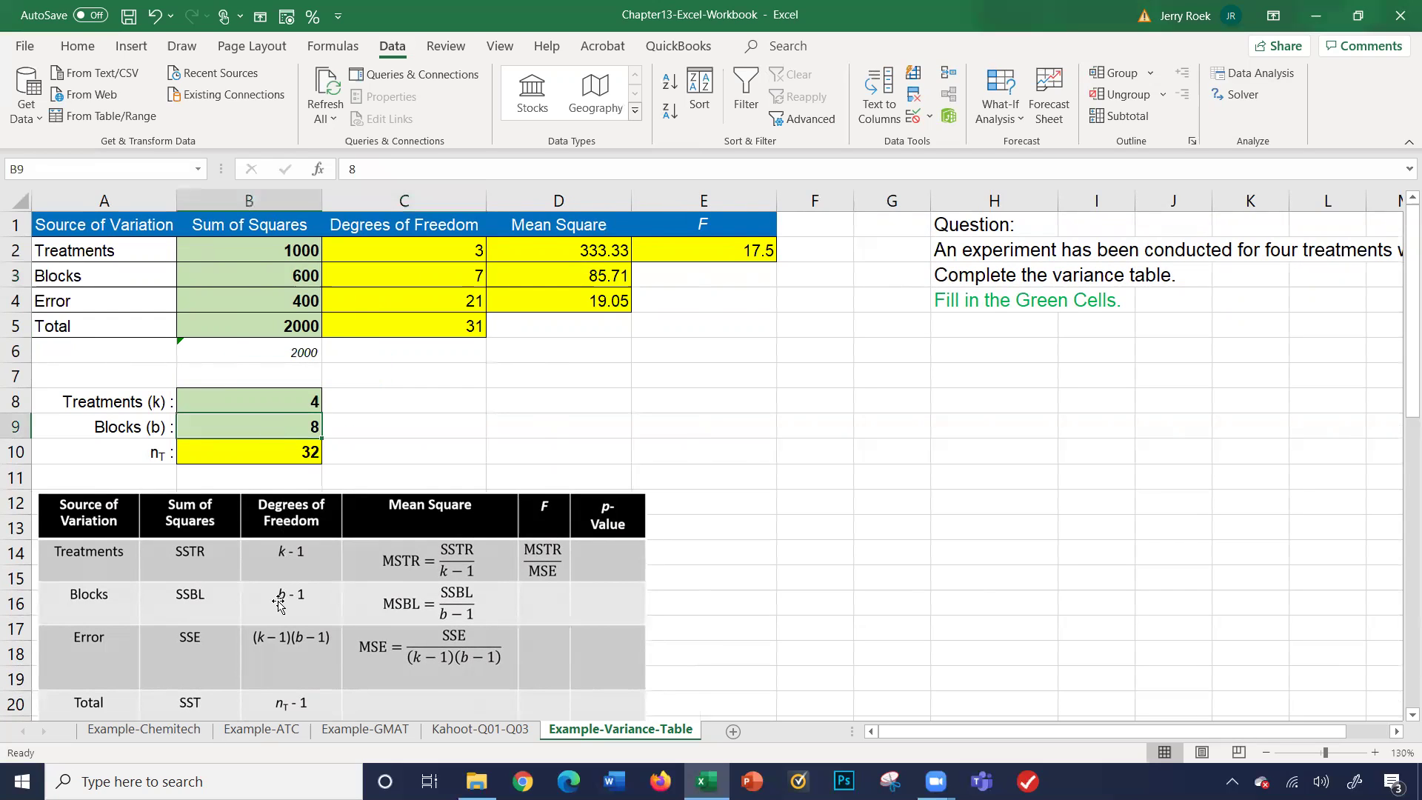
left_click(446, 278)
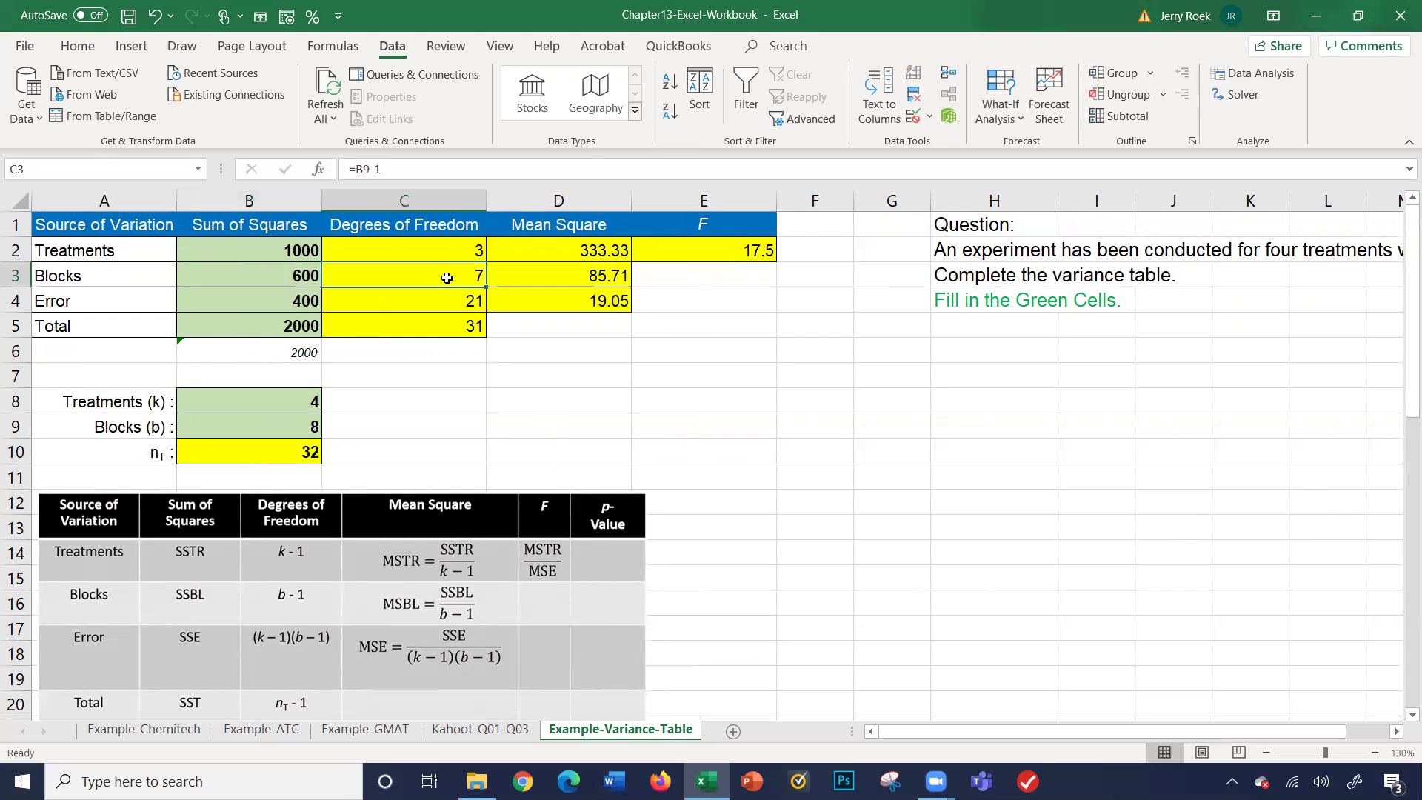
left_click(369, 310)
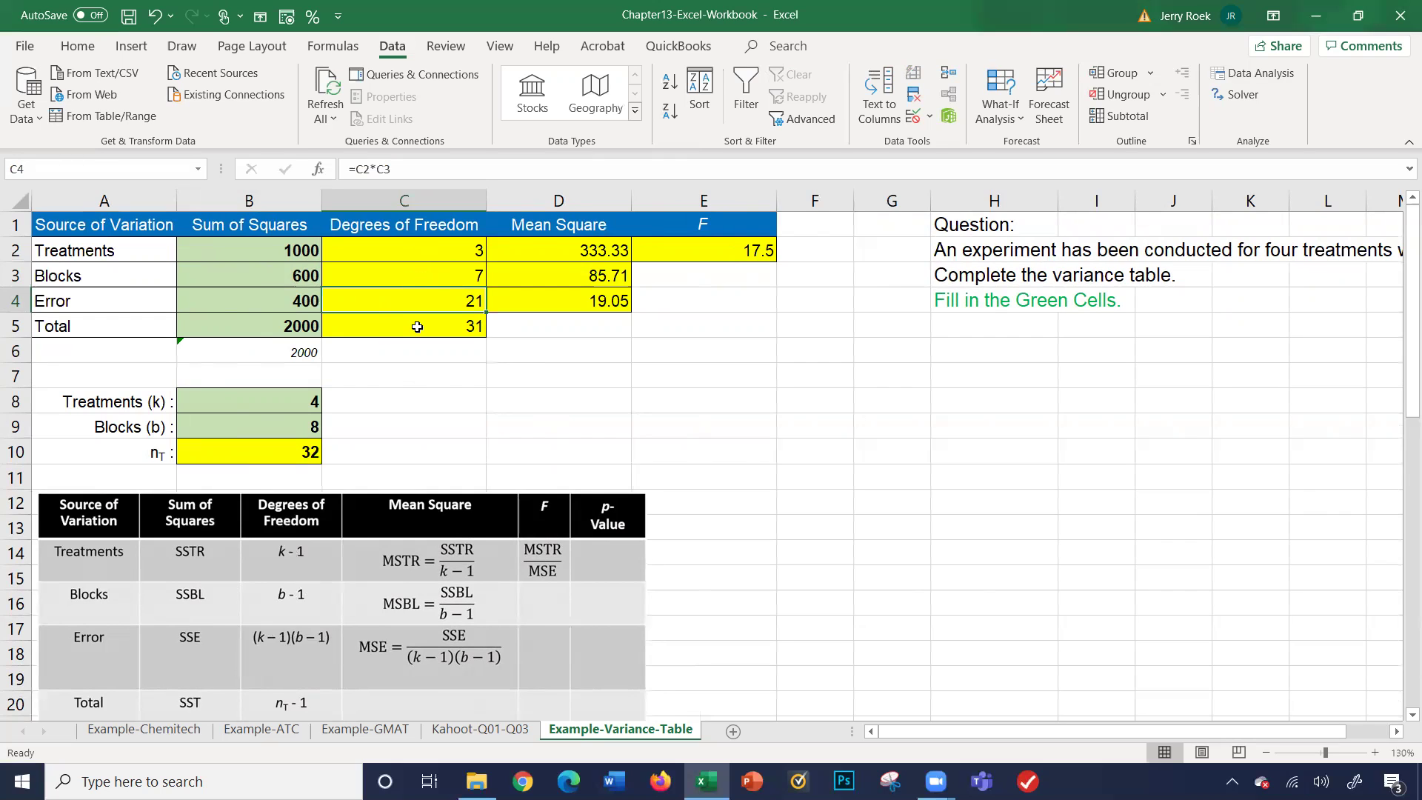
scroll(411, 334, "down", 1)
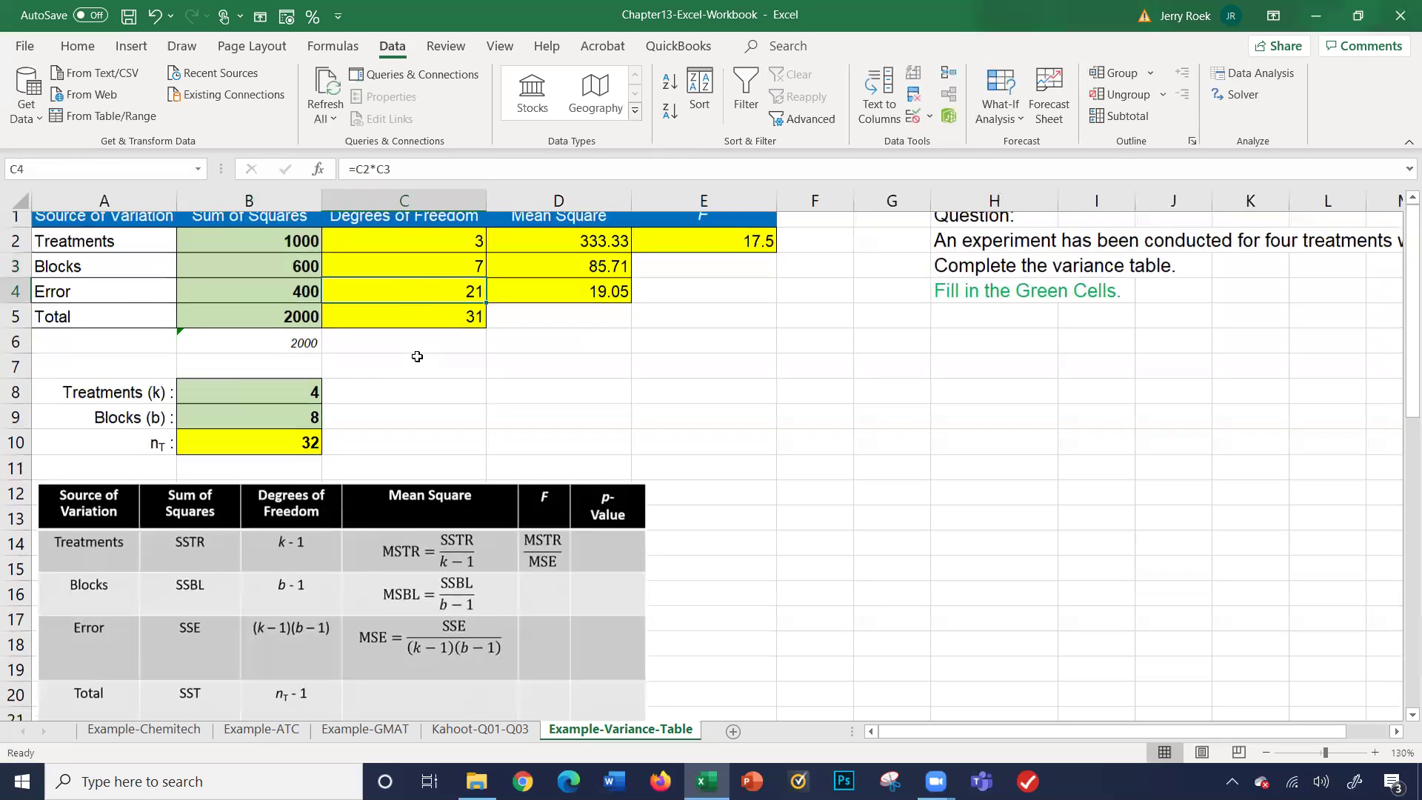
scroll(404, 332, "up", 1)
left_click(400, 331)
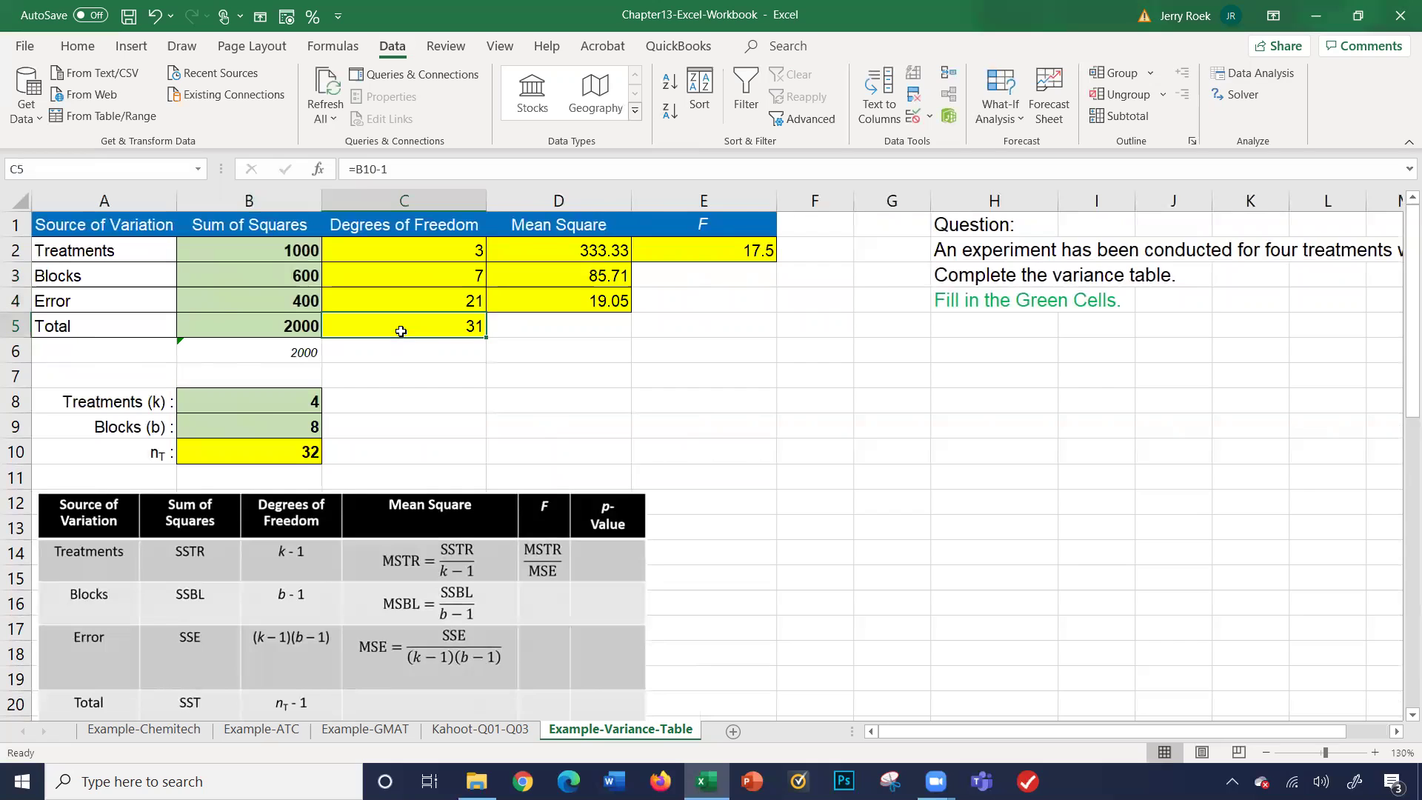
left_click(404, 253)
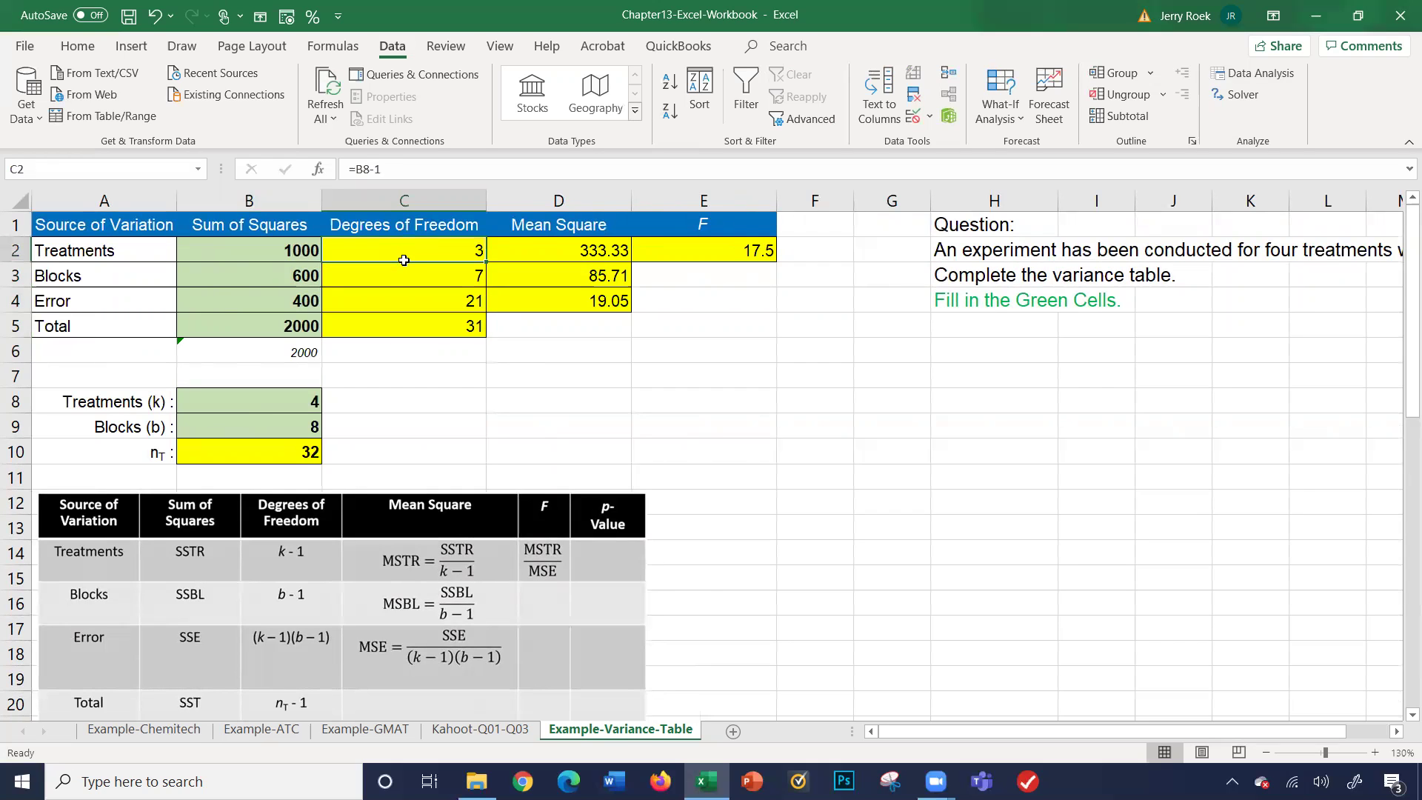
left_click_drag(404, 260, 410, 303)
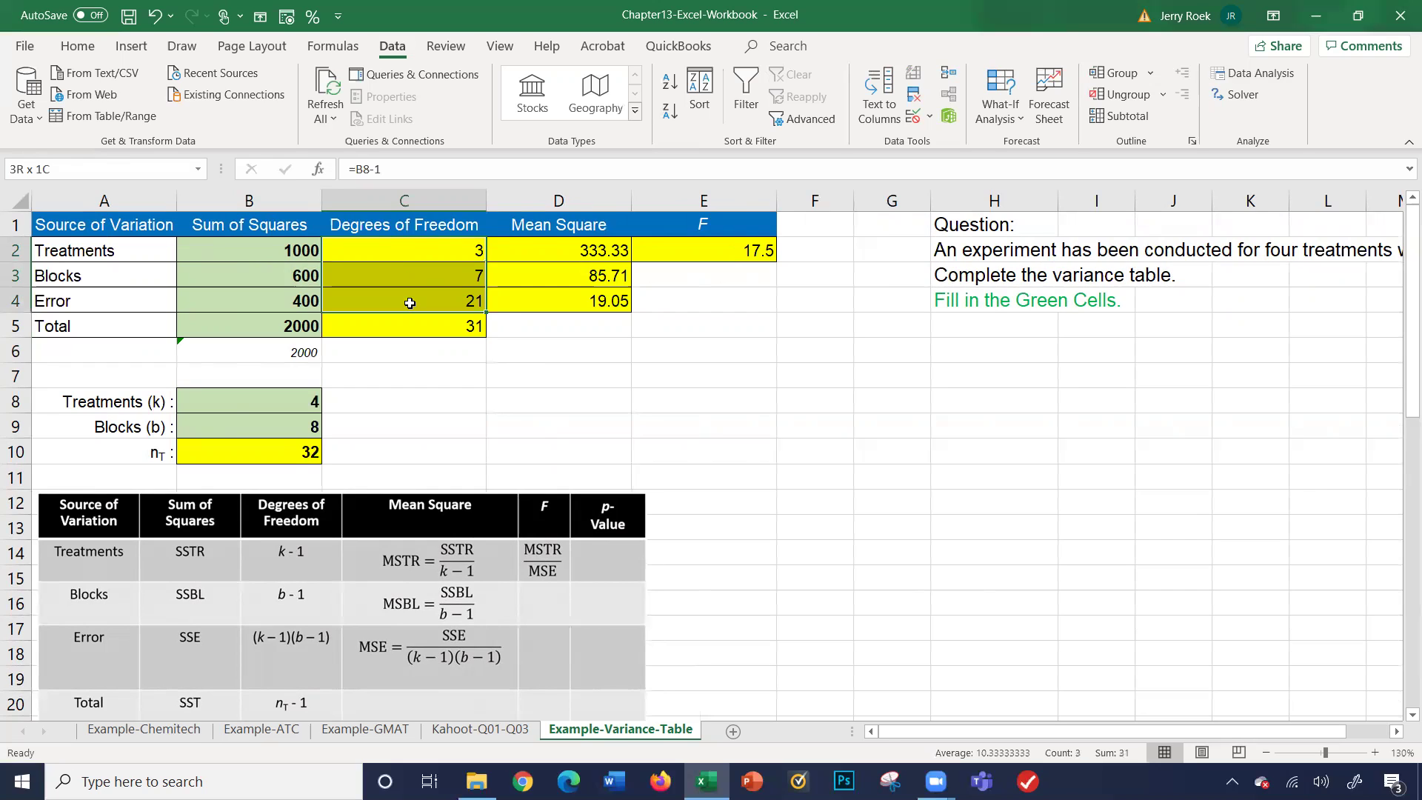
left_click(297, 453)
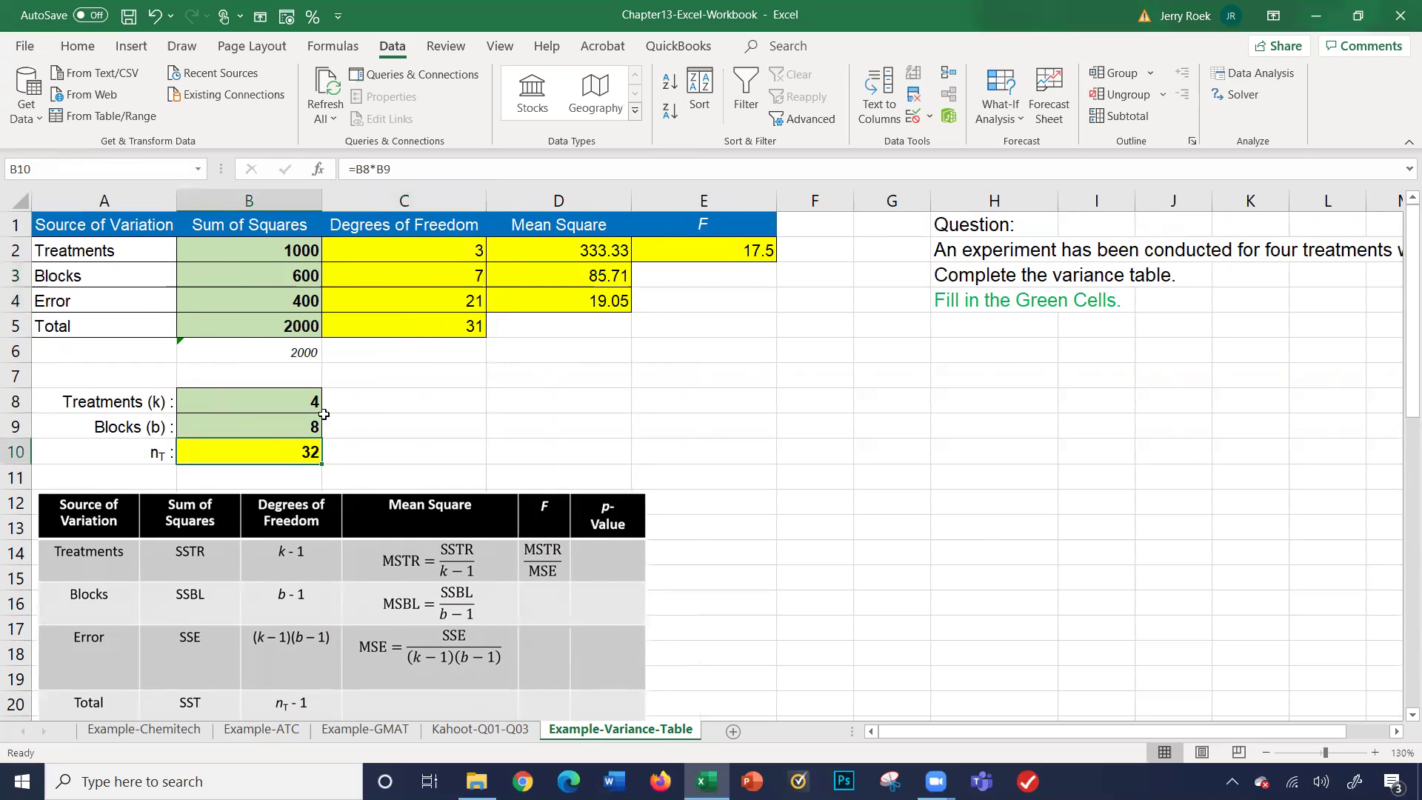
left_click(402, 326)
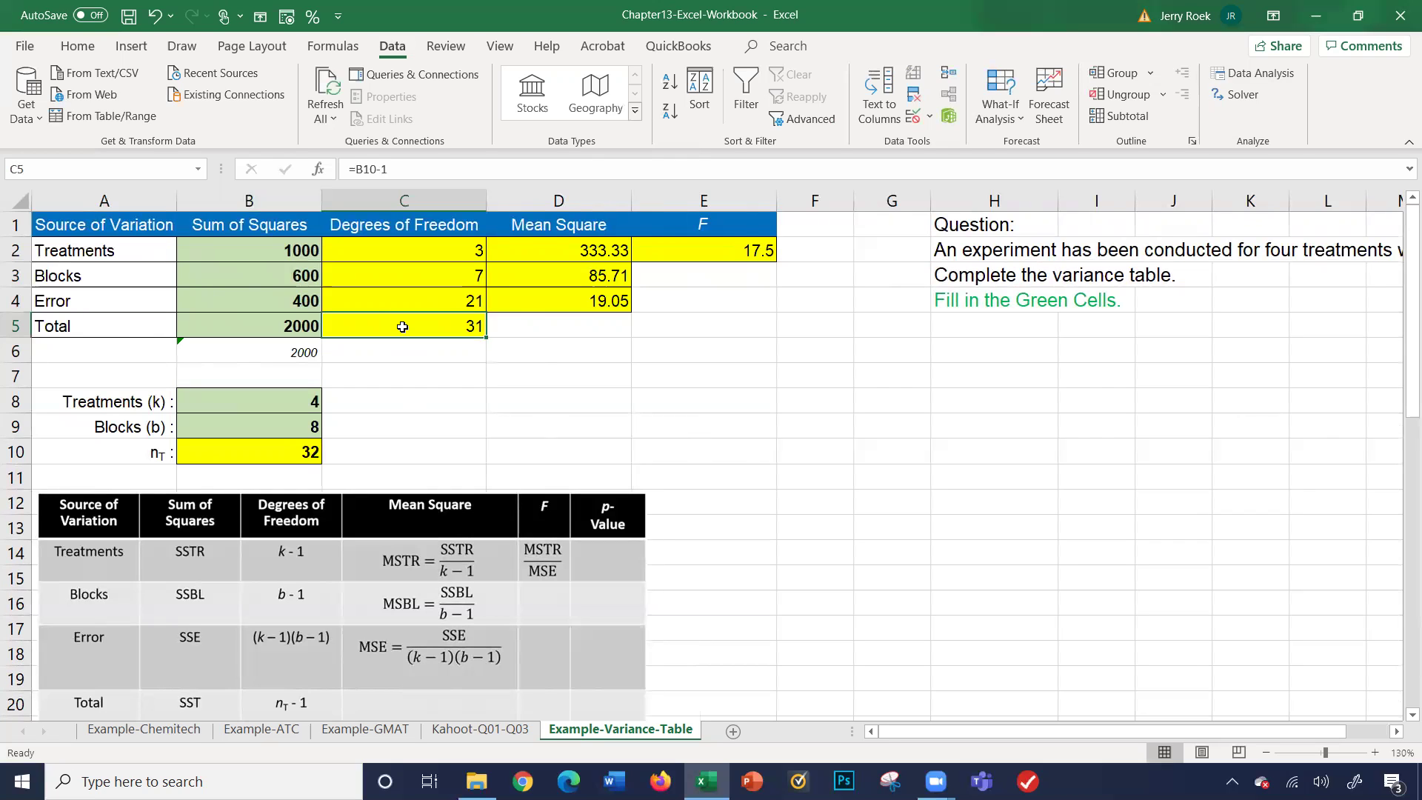
key("Up")
key("Up")
key("Up")
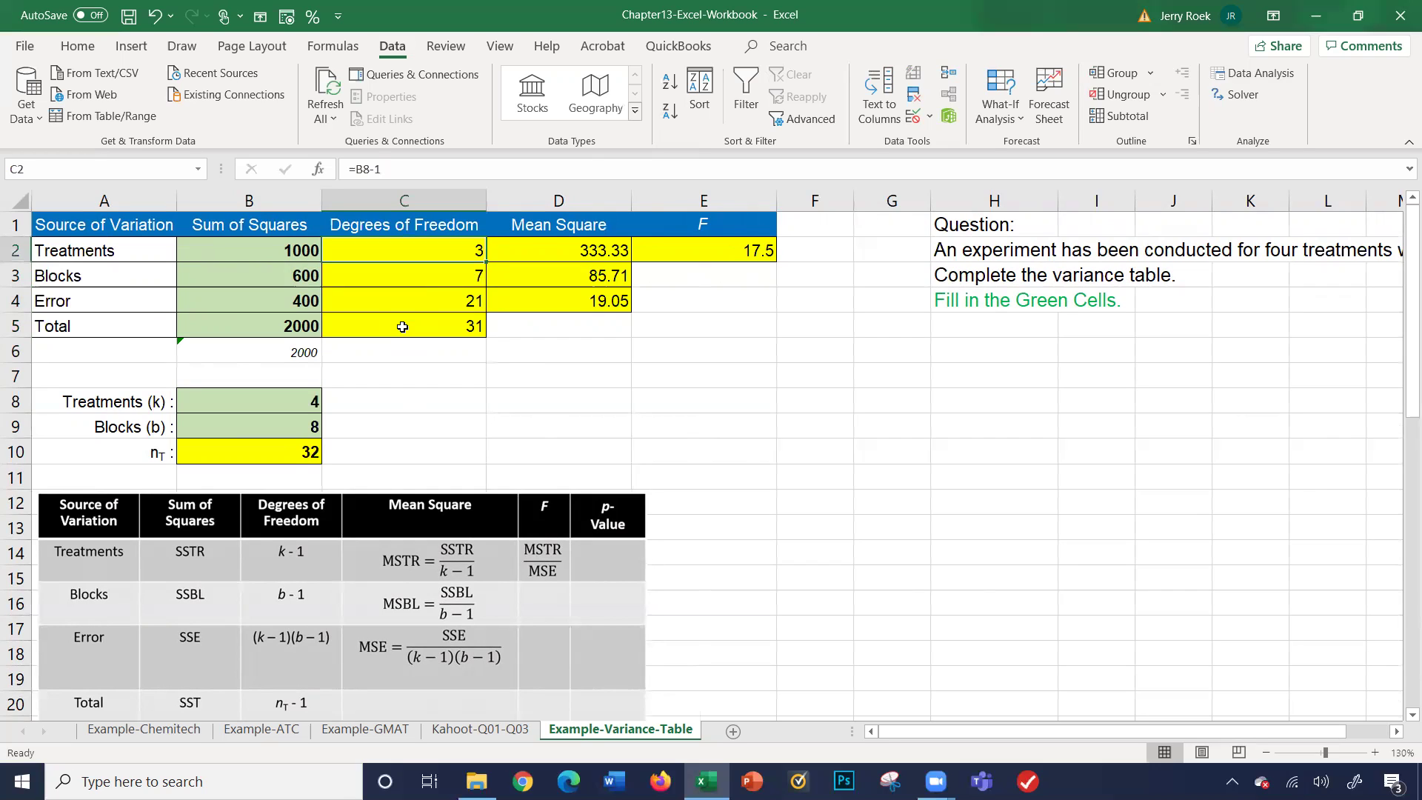
left_click(298, 254)
left_click(422, 252)
left_click(567, 249)
type("=B2/C2")
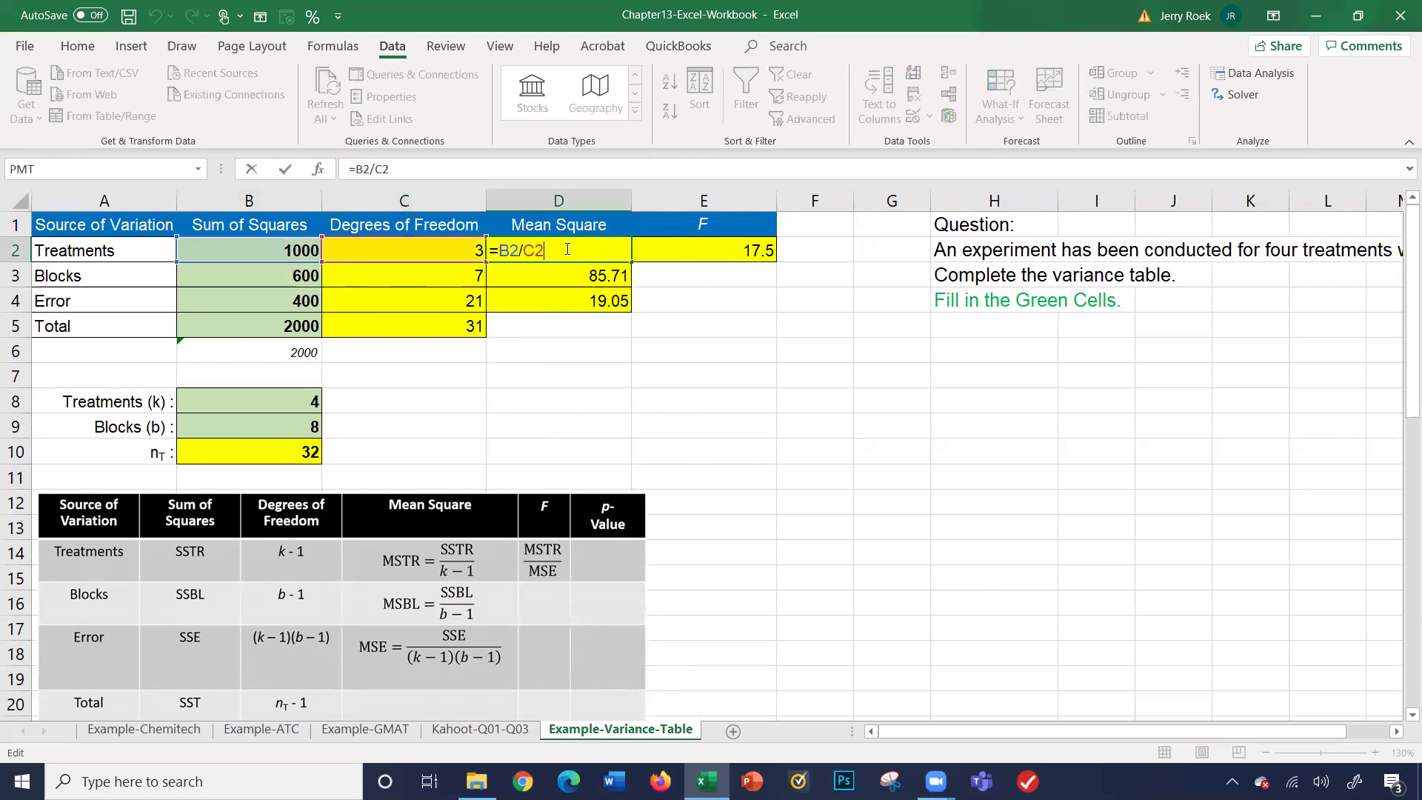
key("ctrl+Return")
key("Left")
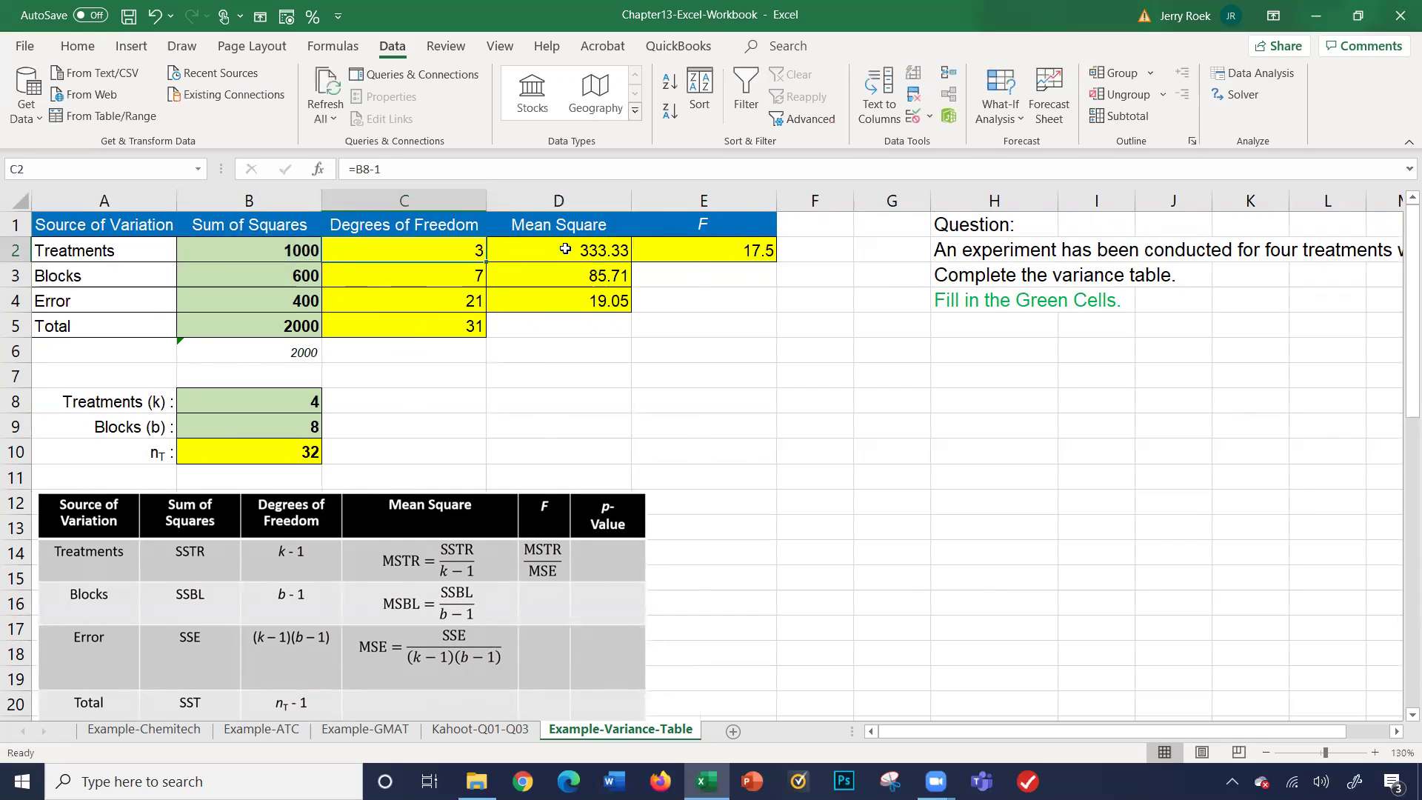
key("Down")
key("Down")
key("Right")
key("Right")
key("Left")
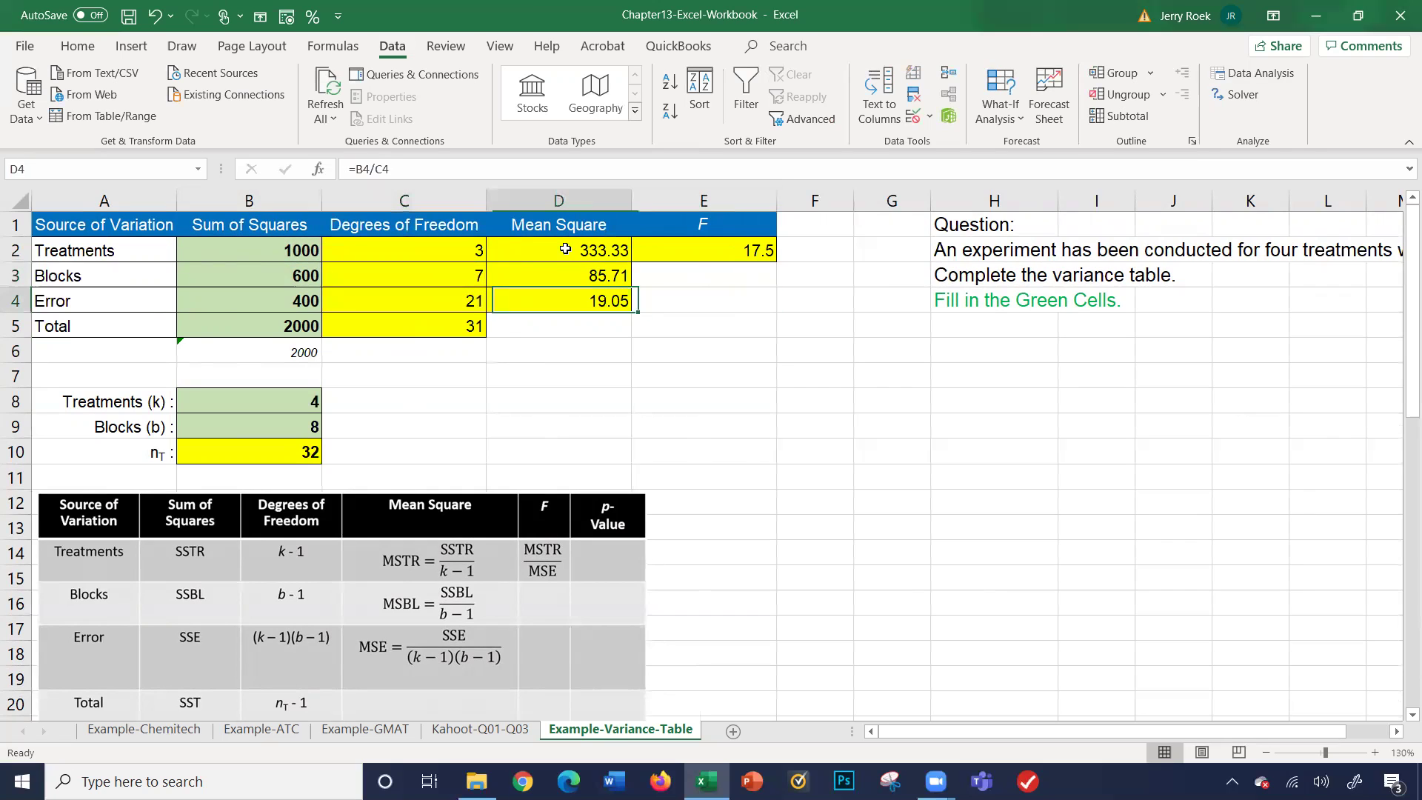
key("Up")
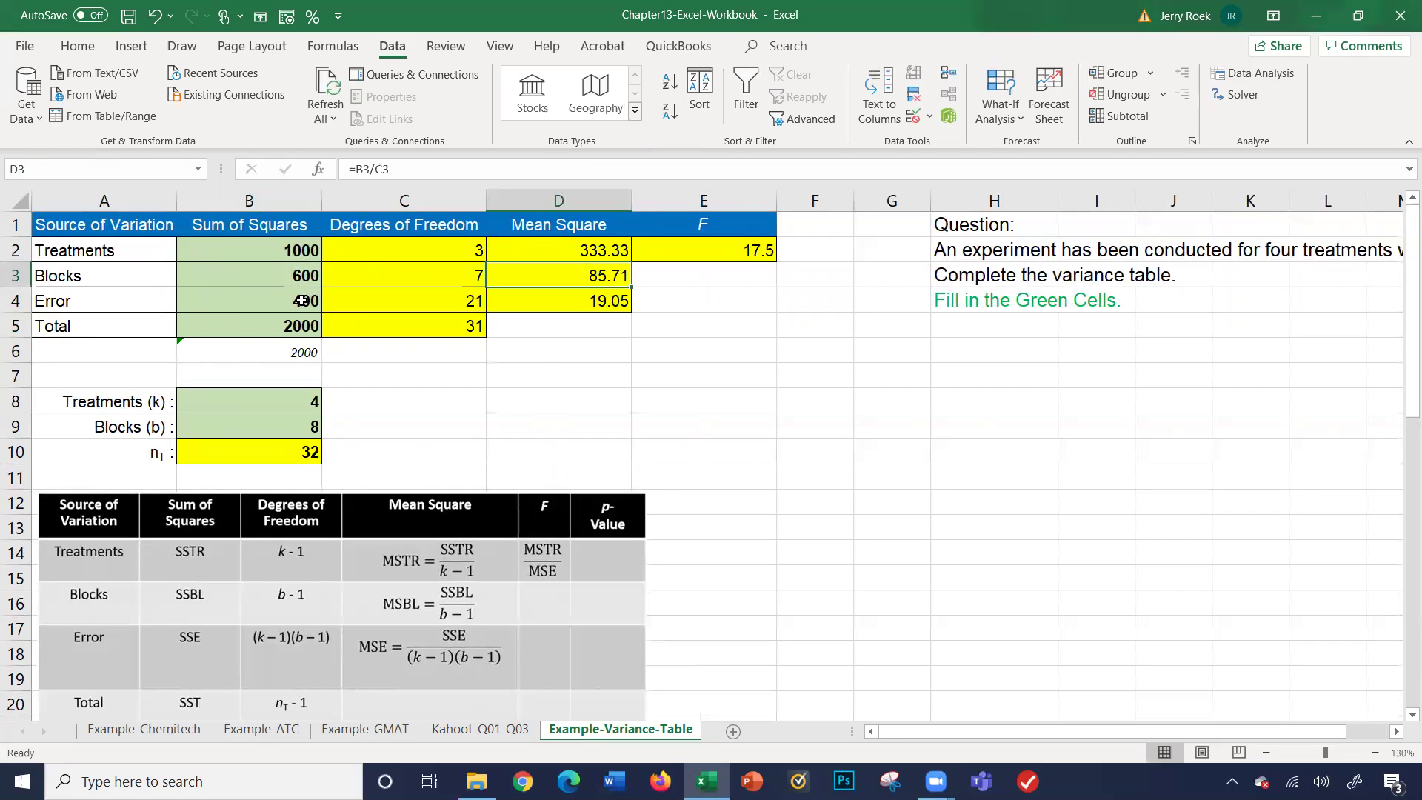
left_click(301, 299)
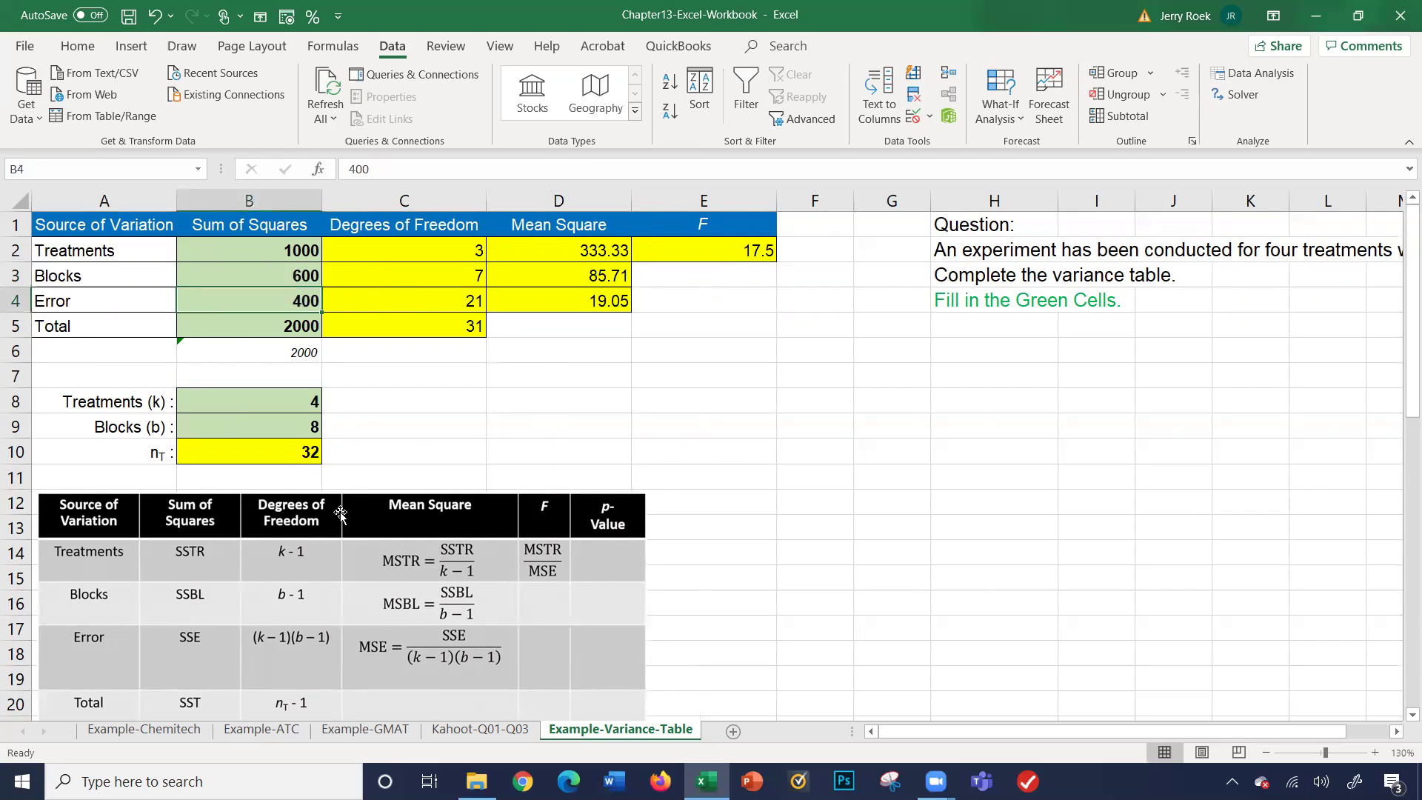
left_click(393, 294)
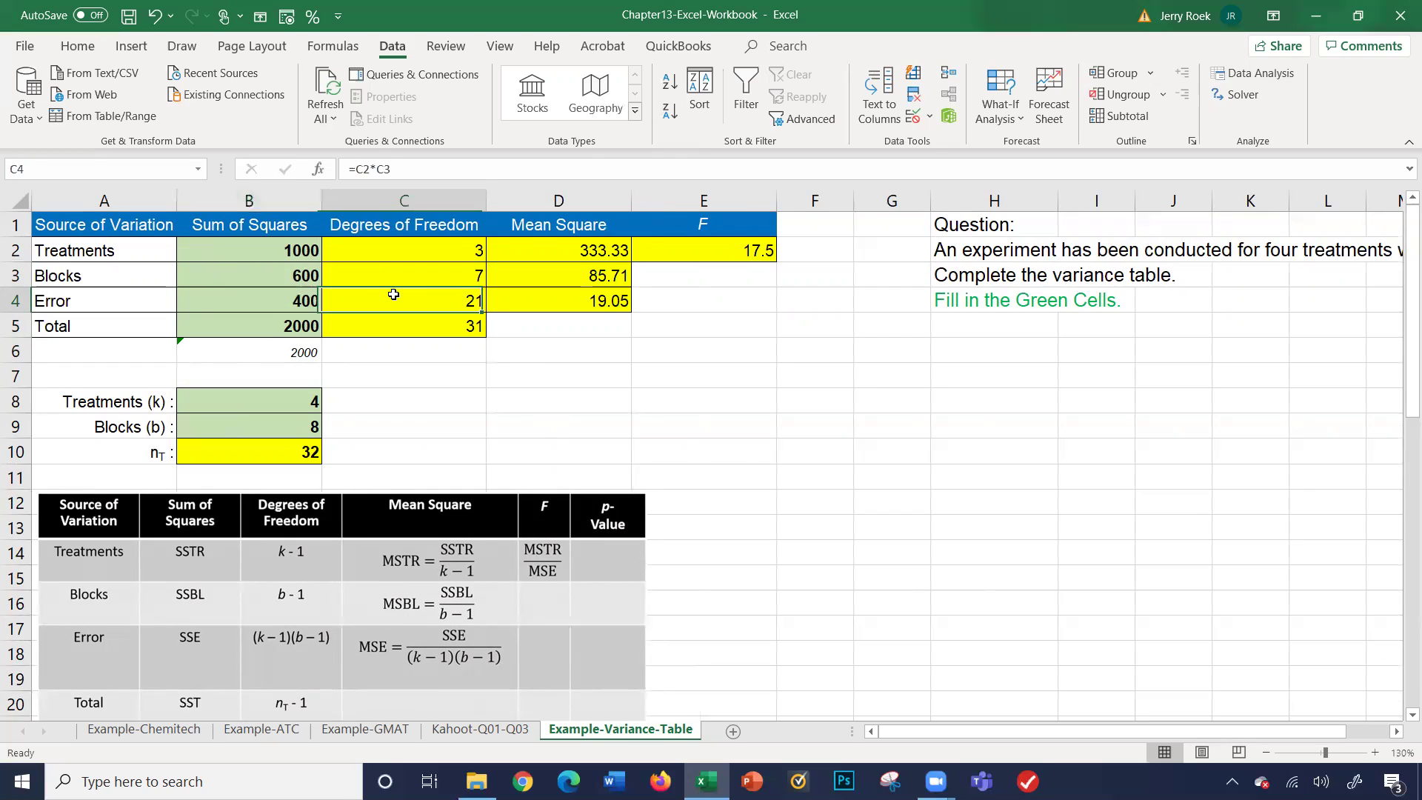
key("Right")
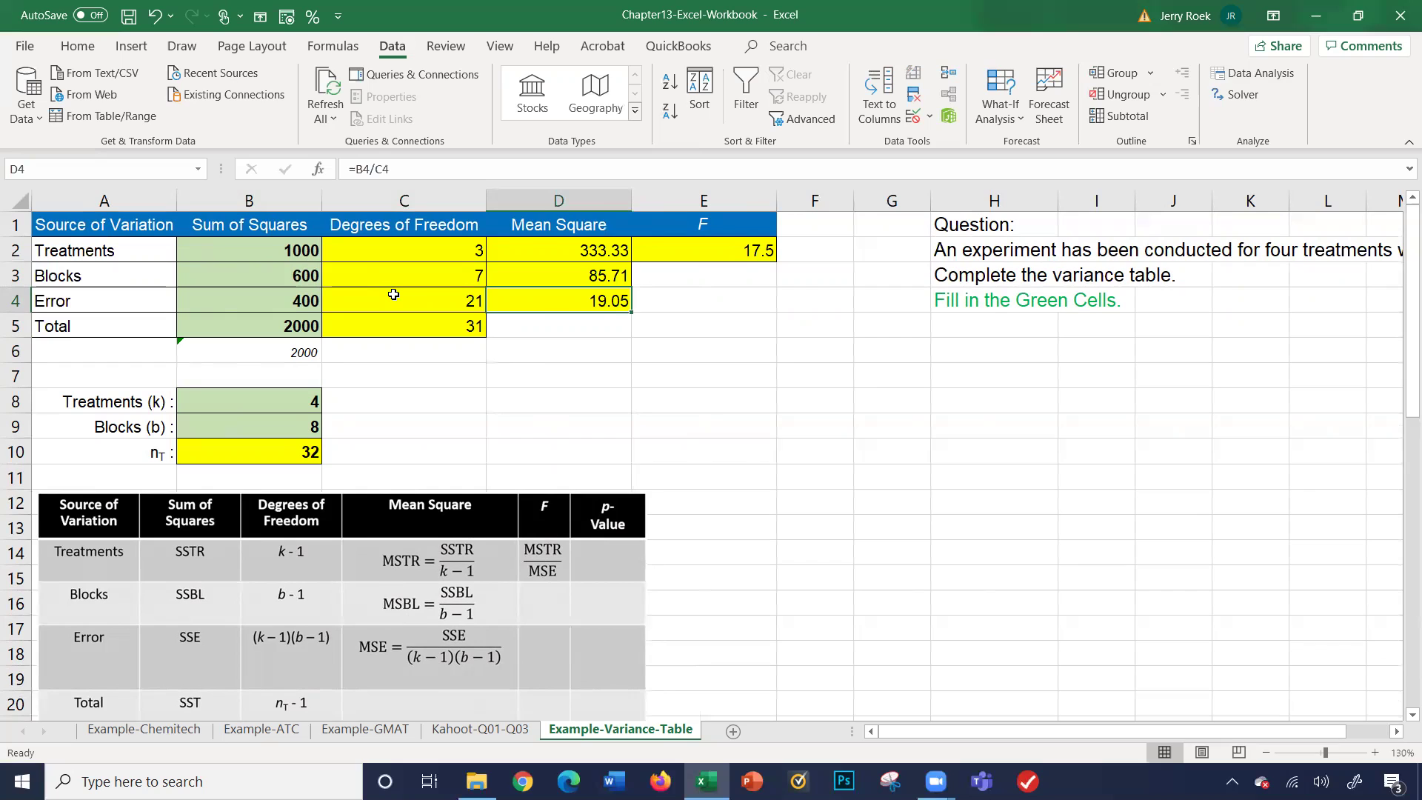
key("Up")
key("Up")
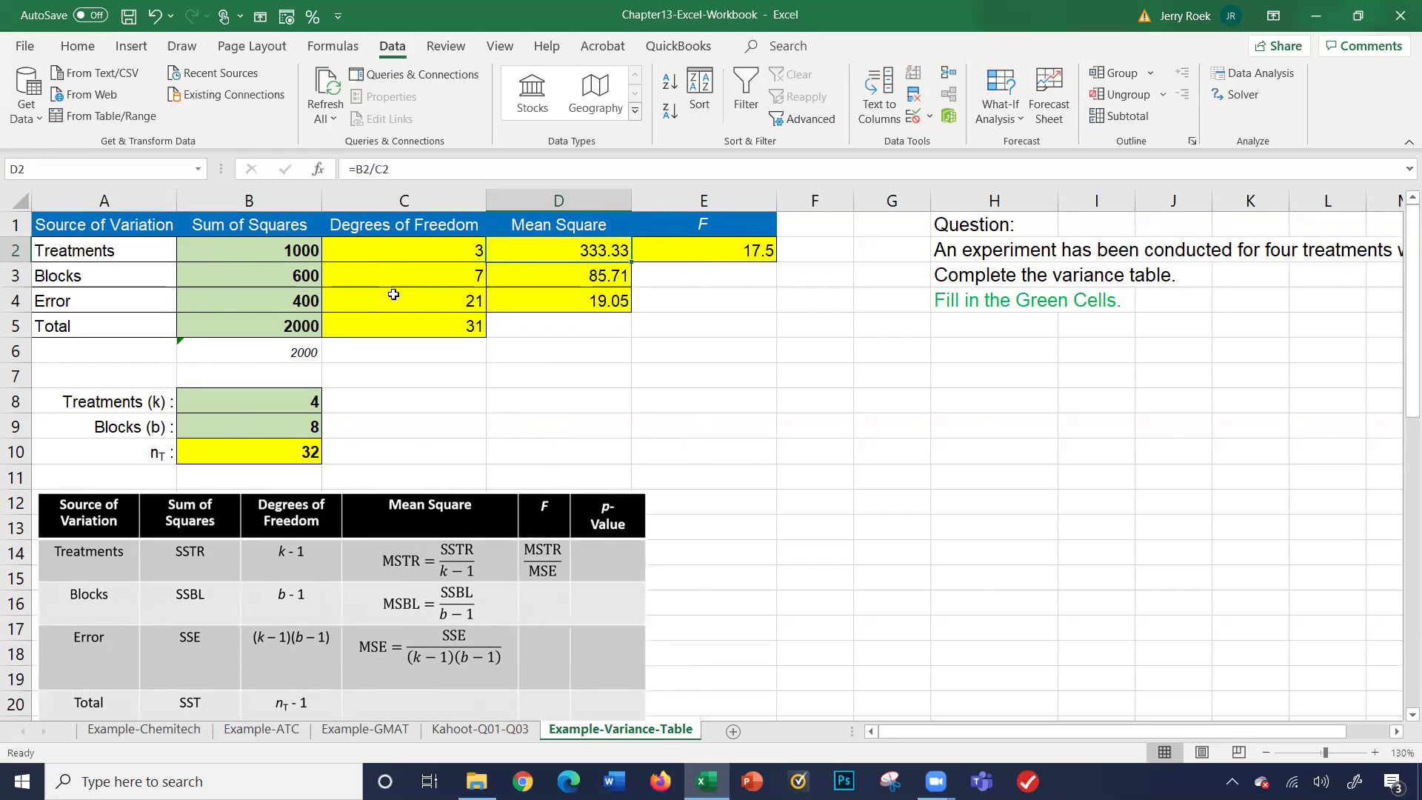
key("Down")
key("Down")
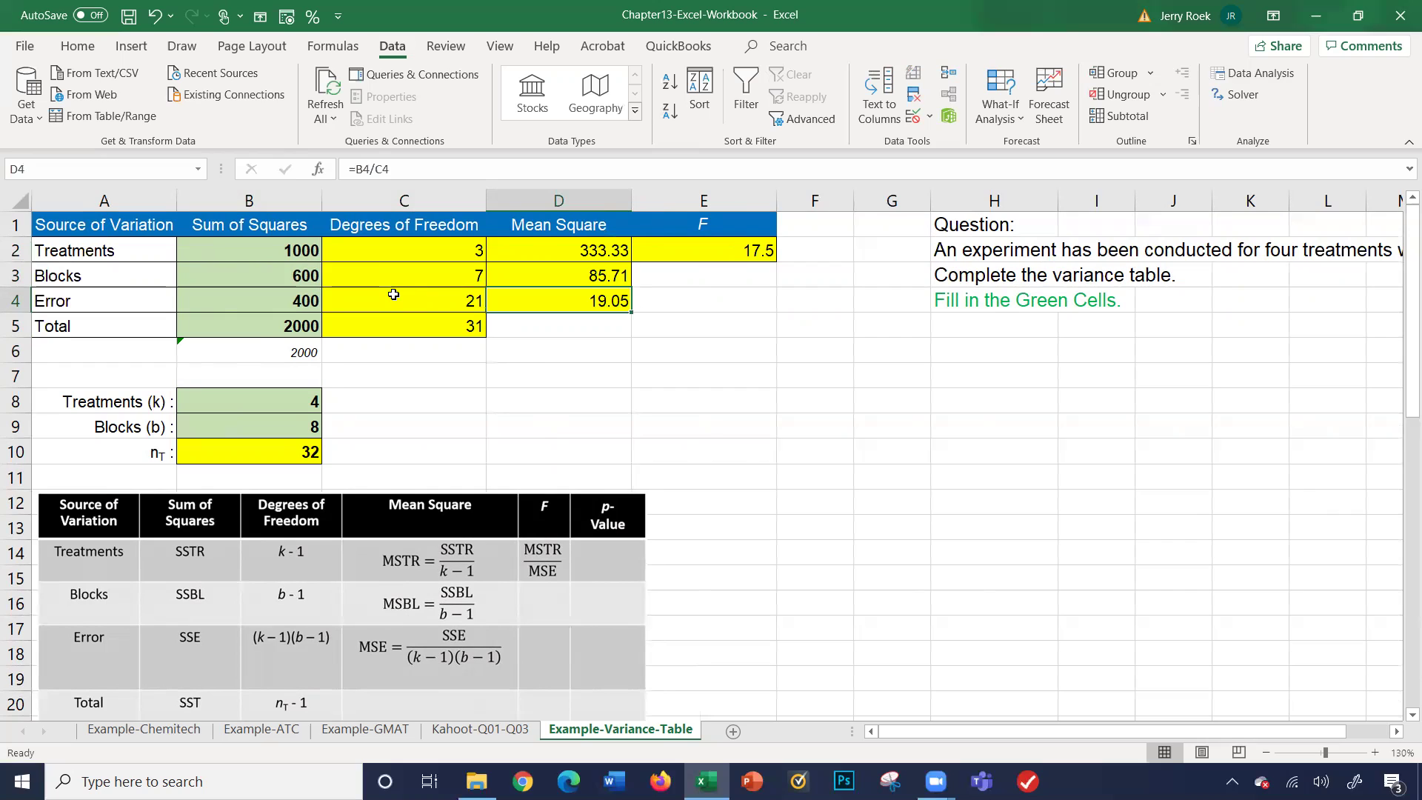
key("Up")
key("Up")
key("Right")
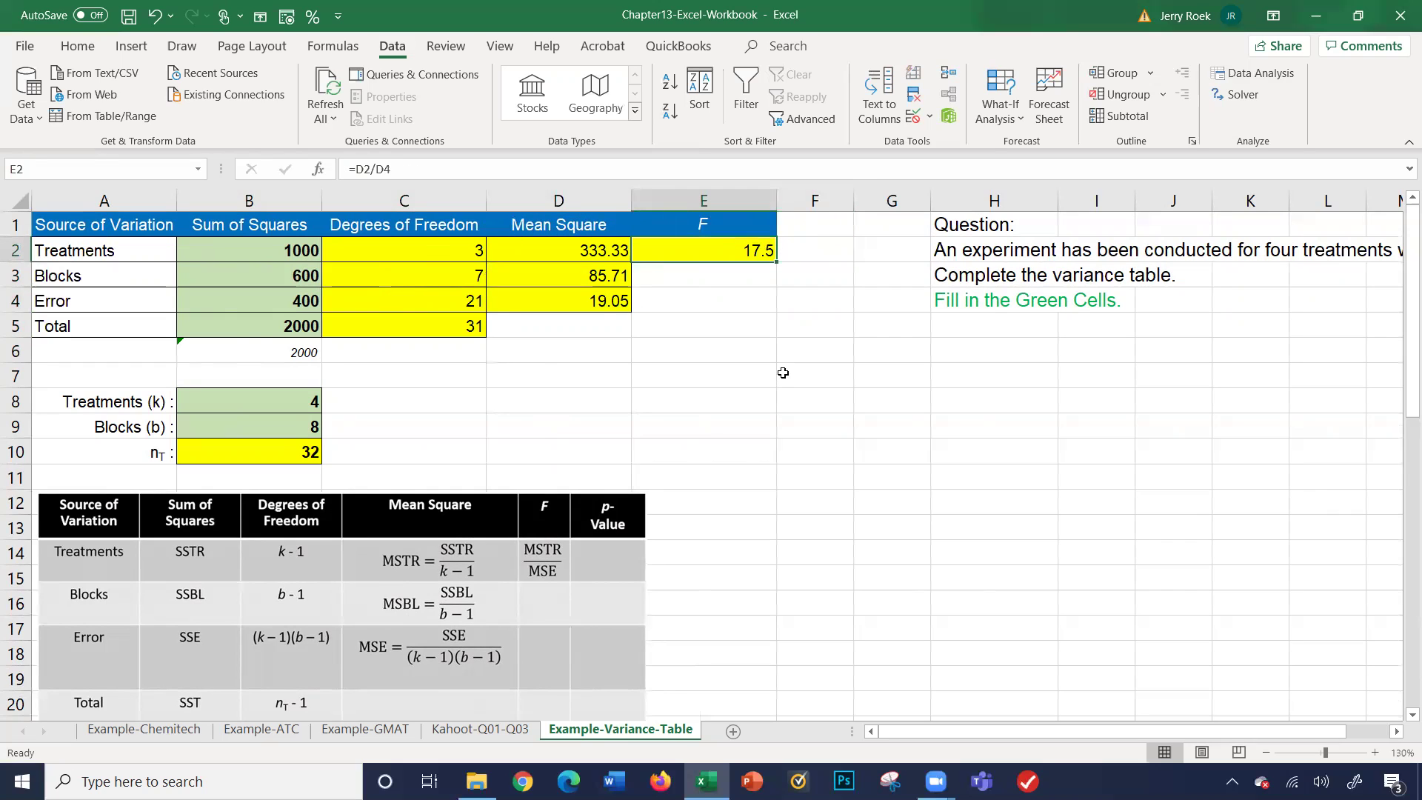
- Scroll down to the completely randomized design table and read the question lines in column H
scroll(783, 372, "down", 3)
scroll(783, 373, "down", 3)
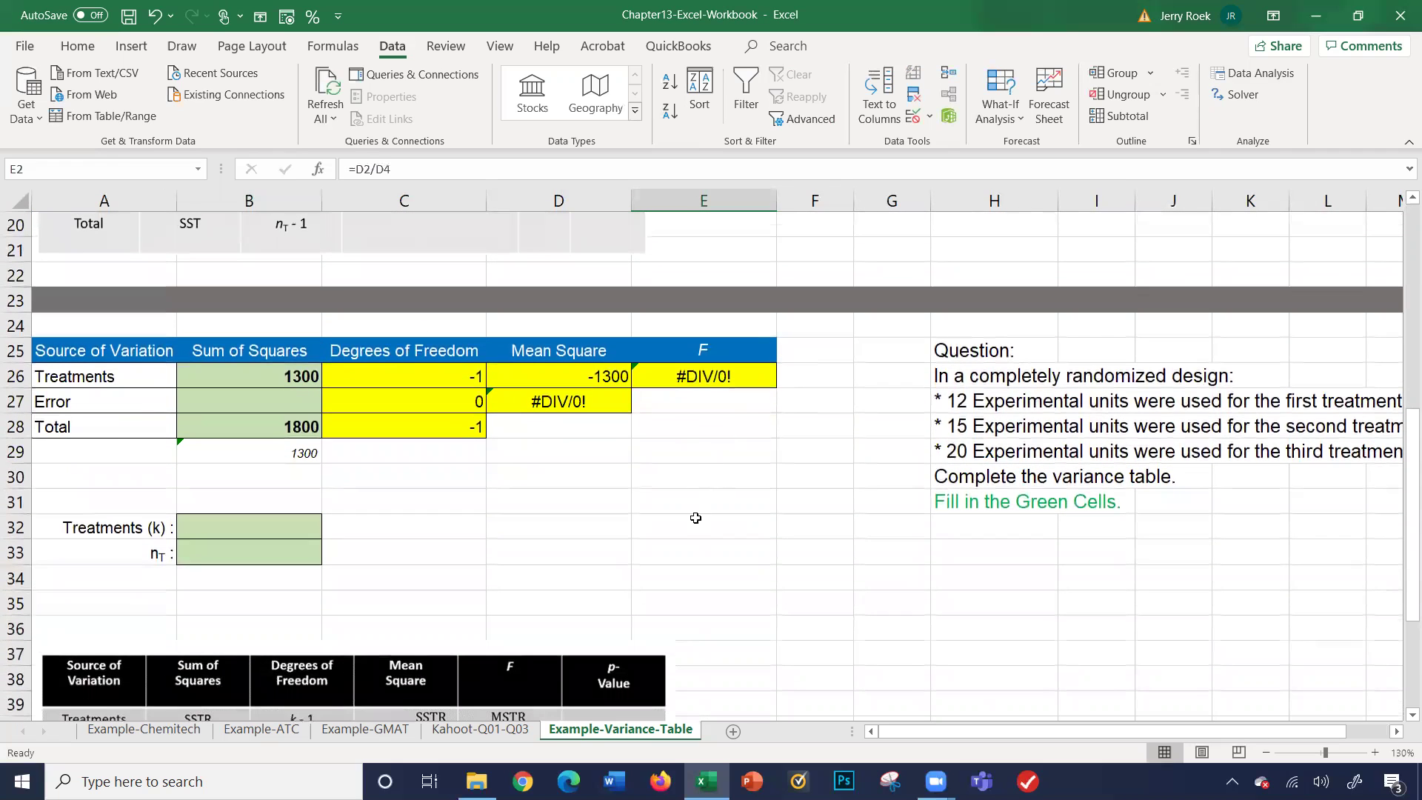
left_click(692, 540)
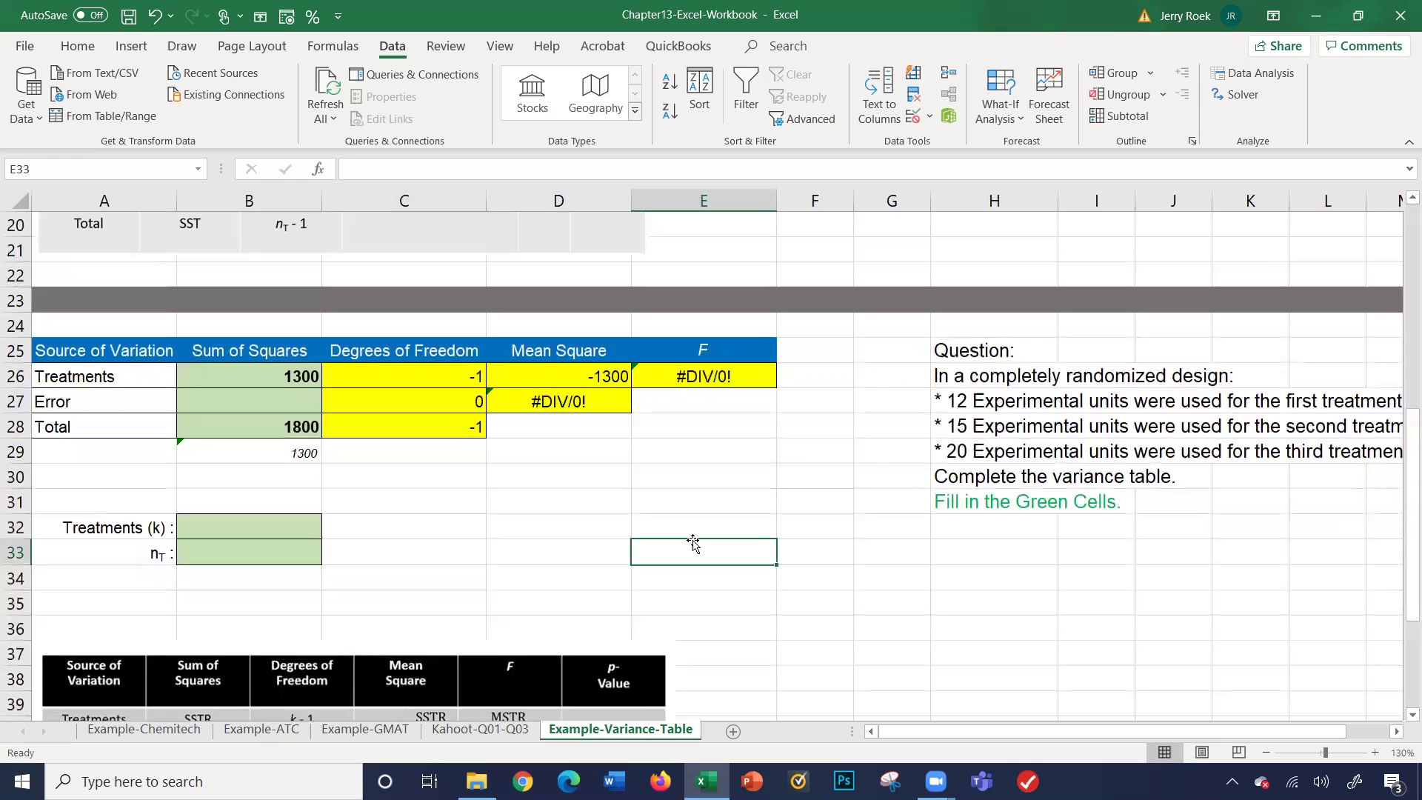
key("Up")
key("Up")
key("Up")
key("Up")
key("Up")
key("Up")
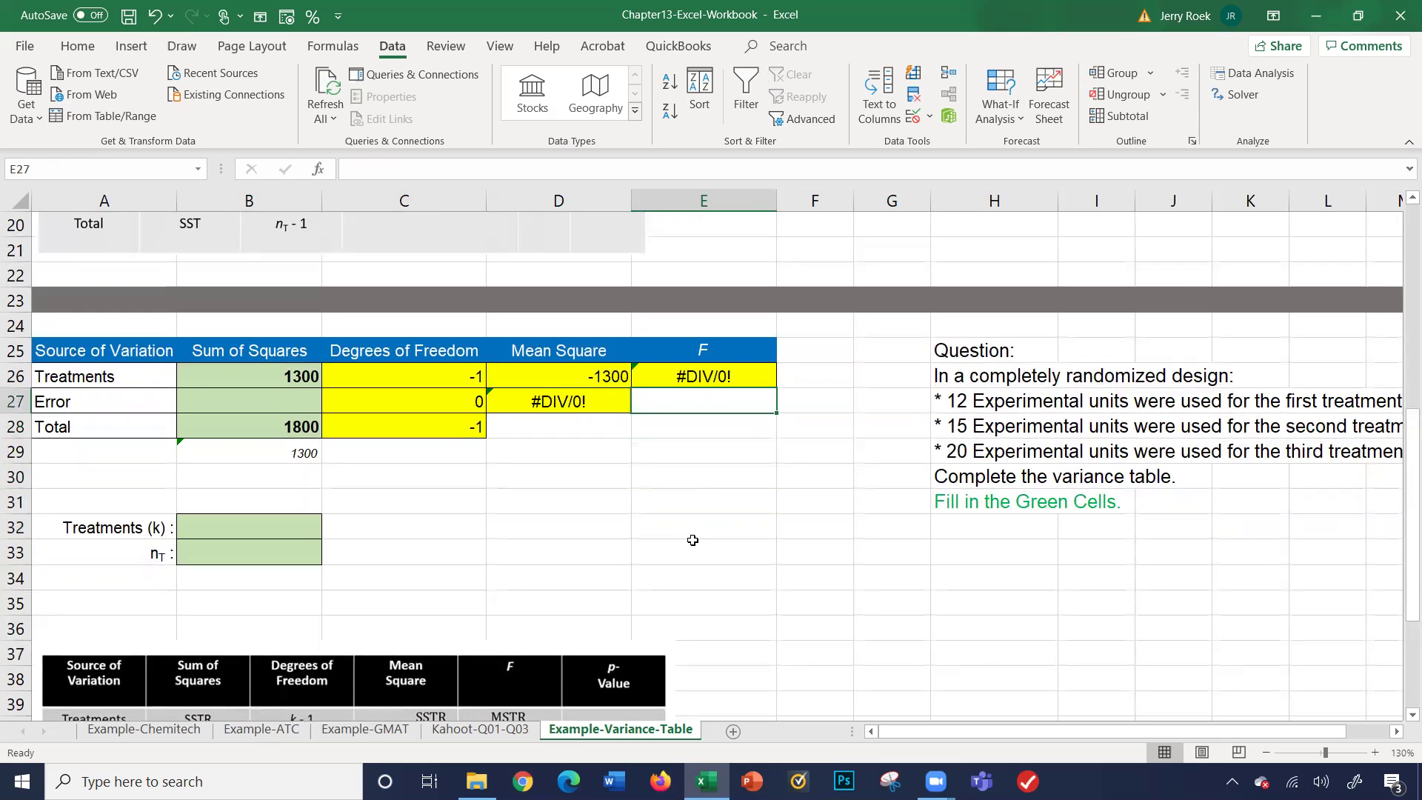
key("Right")
key("Right")
key("Right")
key("Right")
key("Right")
key("Right")
key("Right")
key("Right")
key("Right")
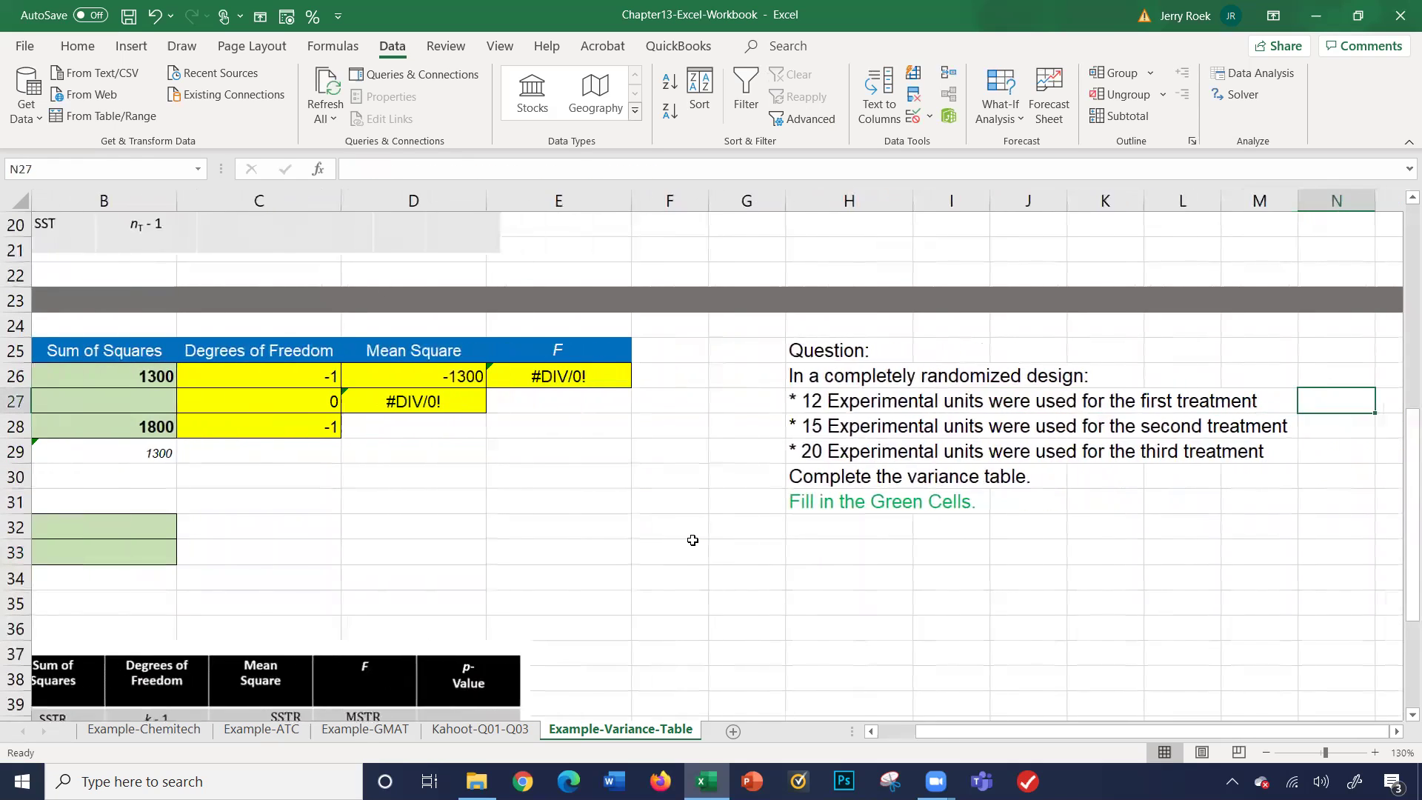
key("Left")
key("Left")
key("Left")
key("Left")
key("Left")
key("Left")
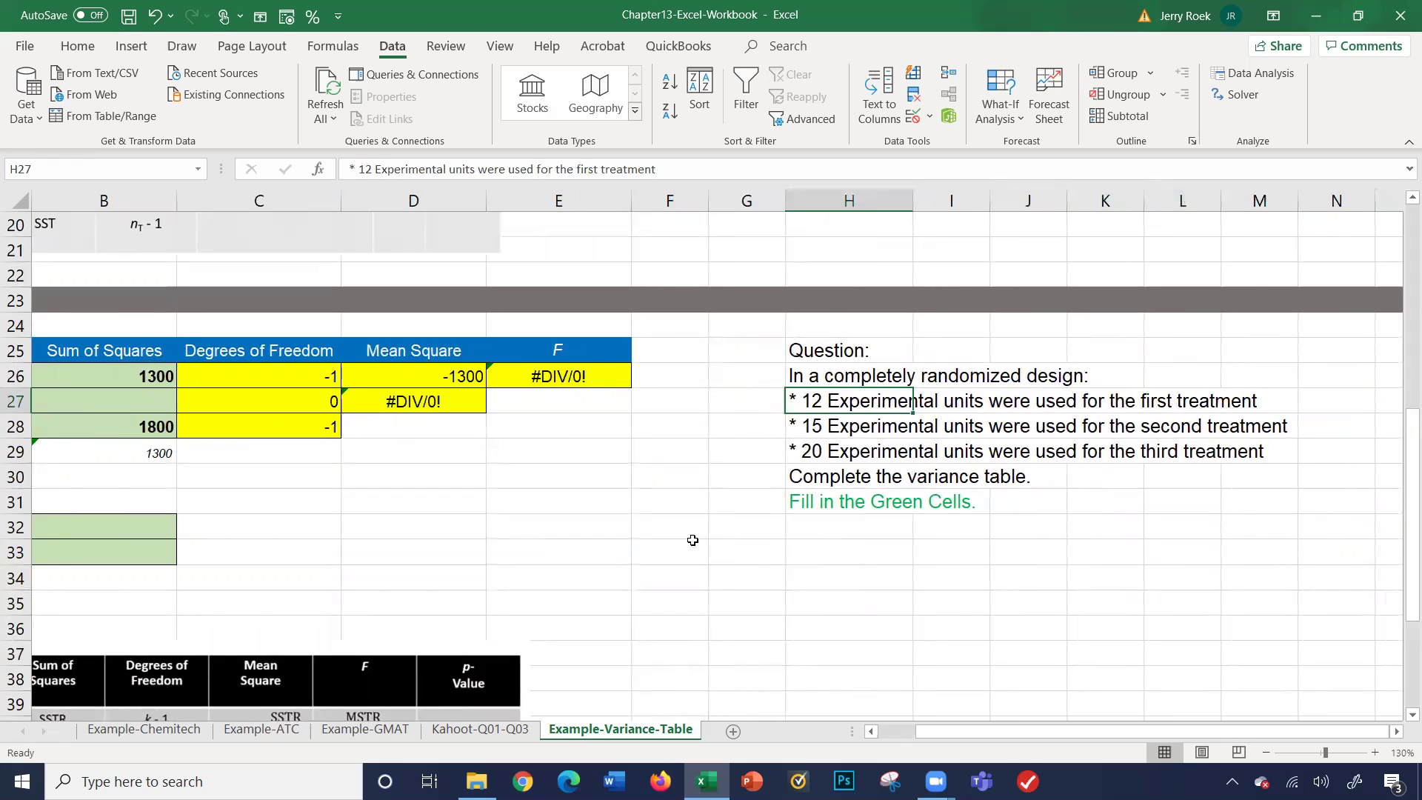
key("Down")
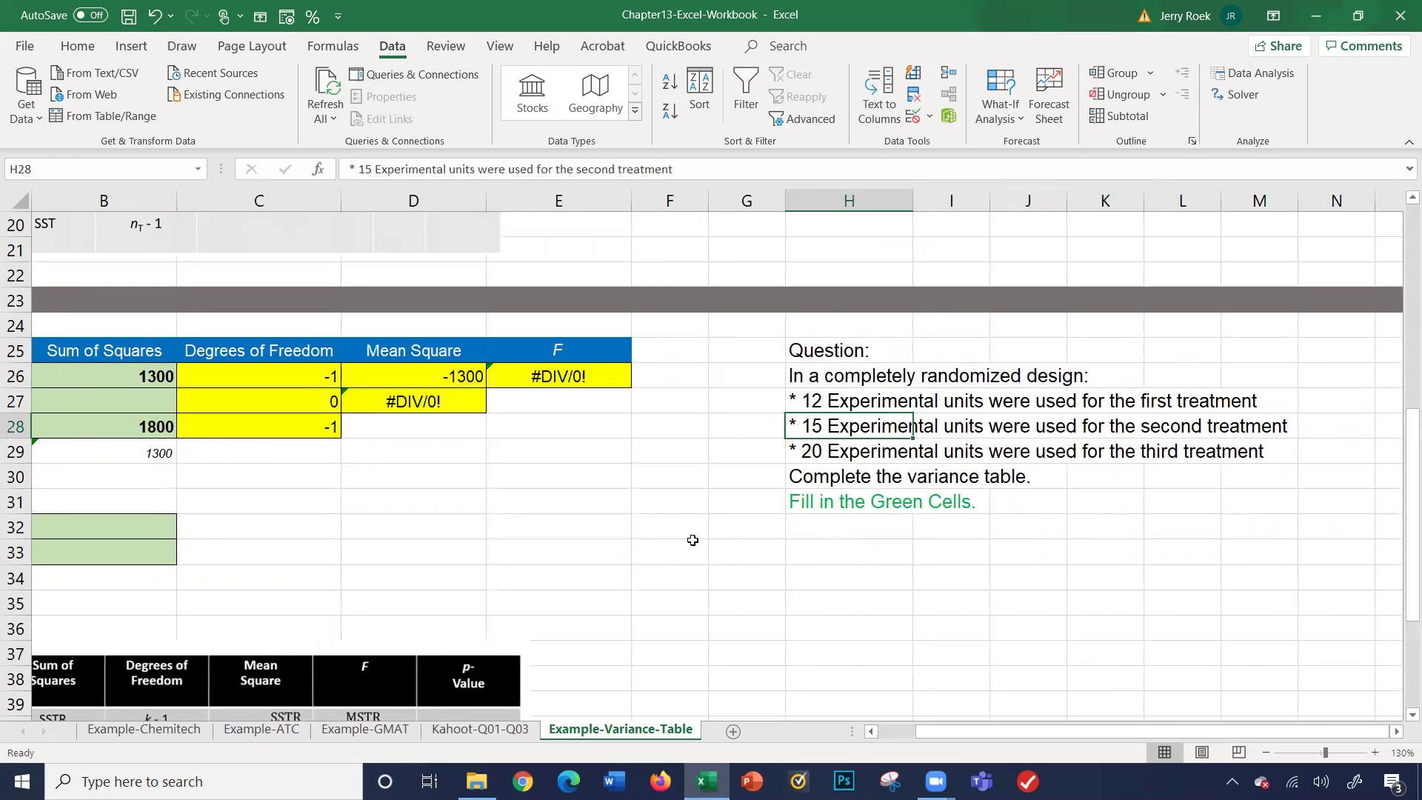
key("Up")
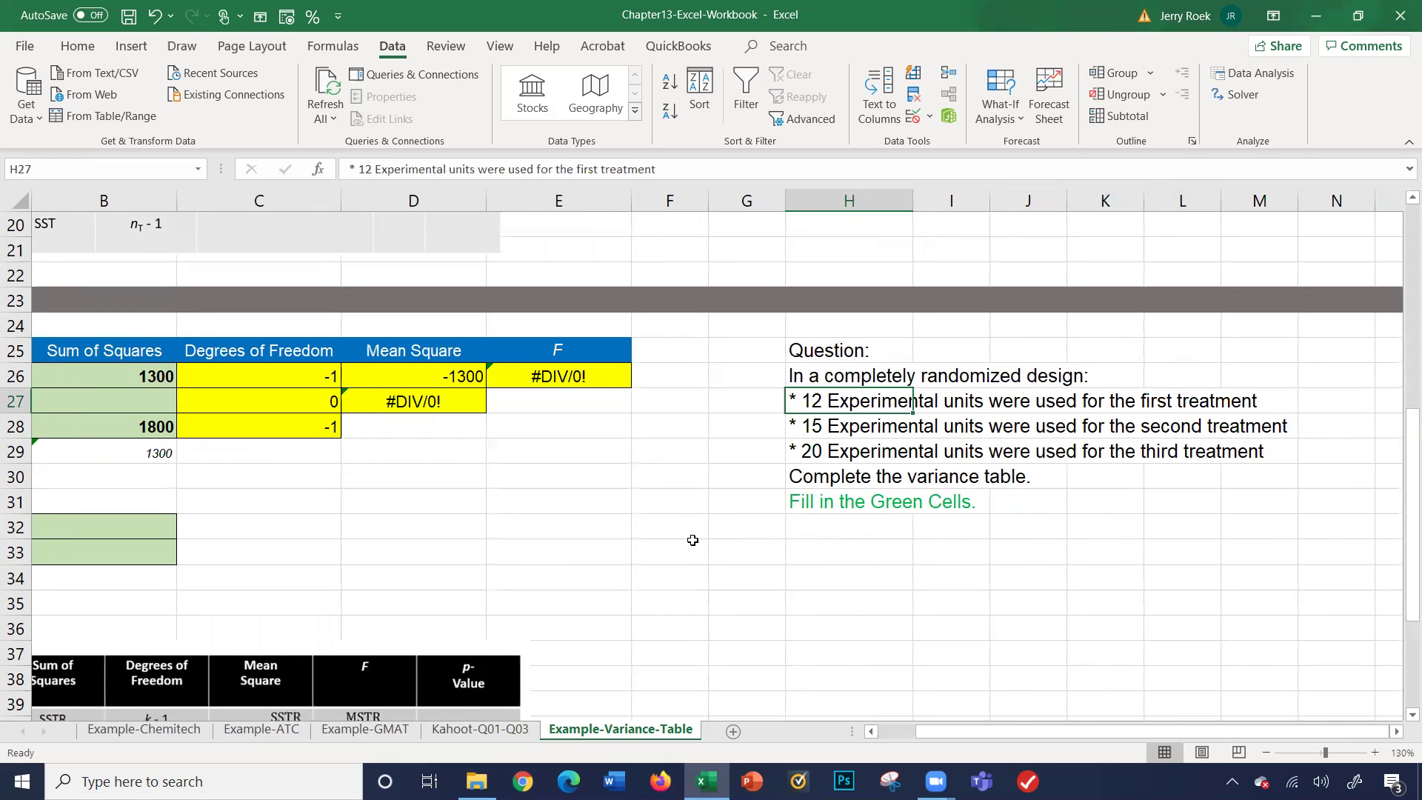
key("Left")
key("Left")
key("Left")
key("Left")
key("Left")
key("Left")
key("Left")
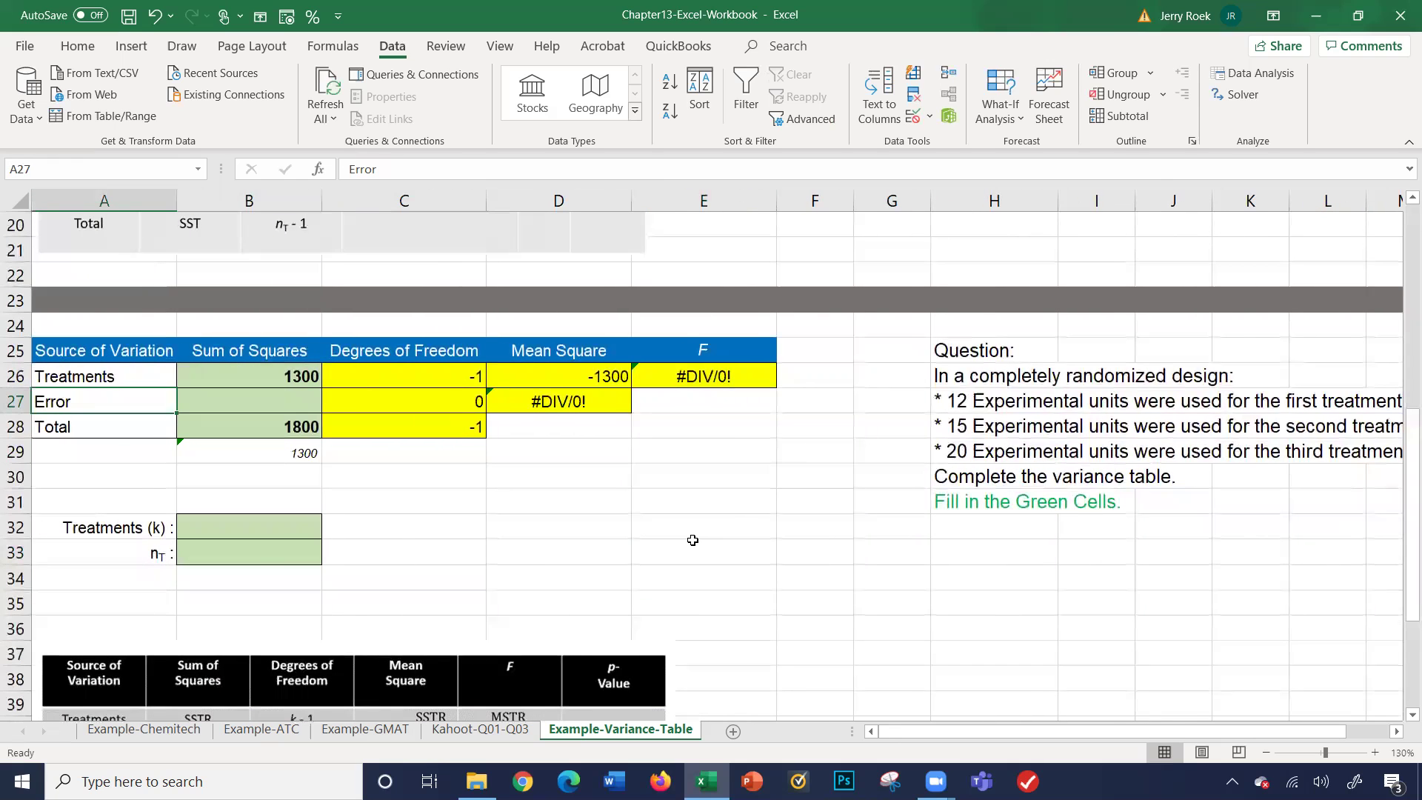
- Enter Treatments k = 3 and nT = 47 in the second table
key("Down")
key("Down")
key("Down")
key("Down")
key("Down")
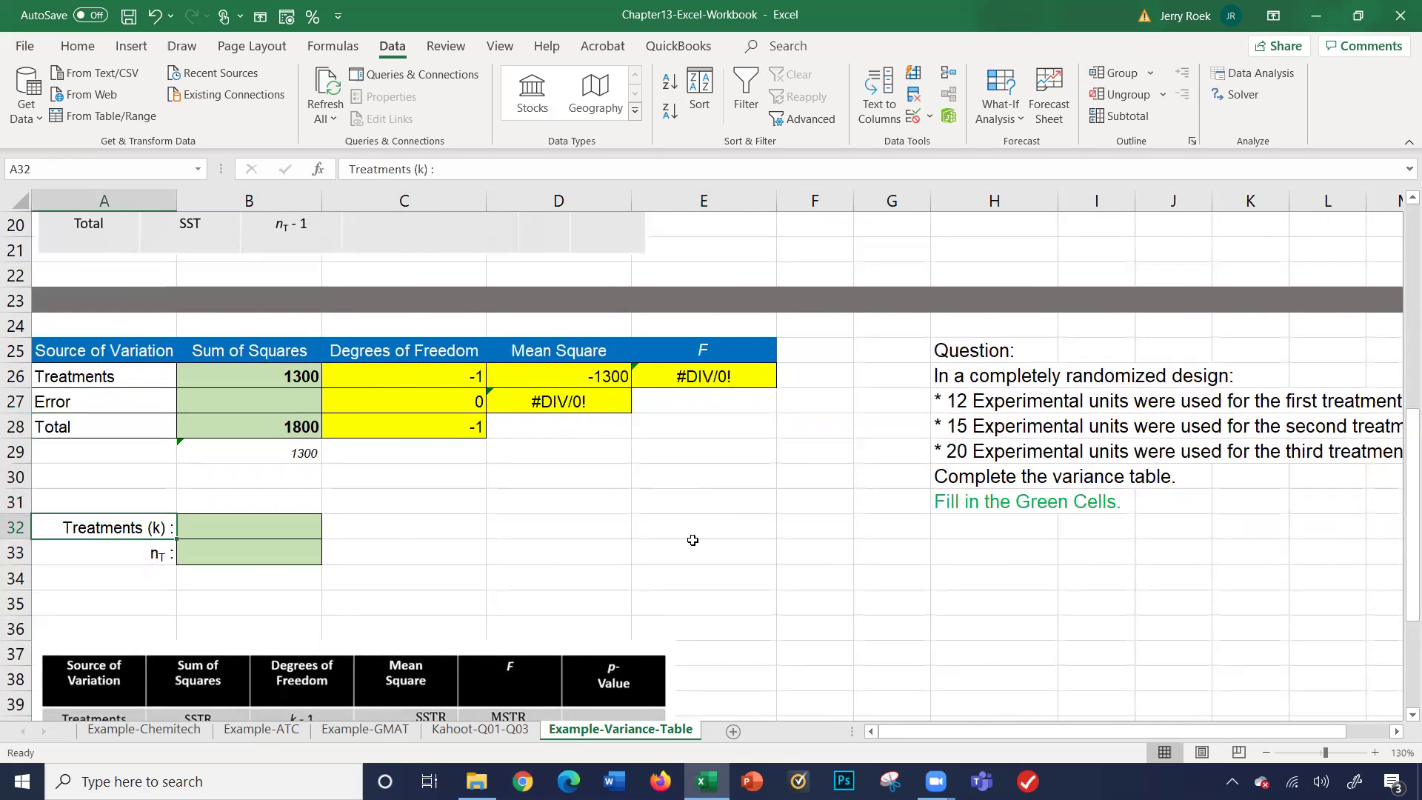
key("Right")
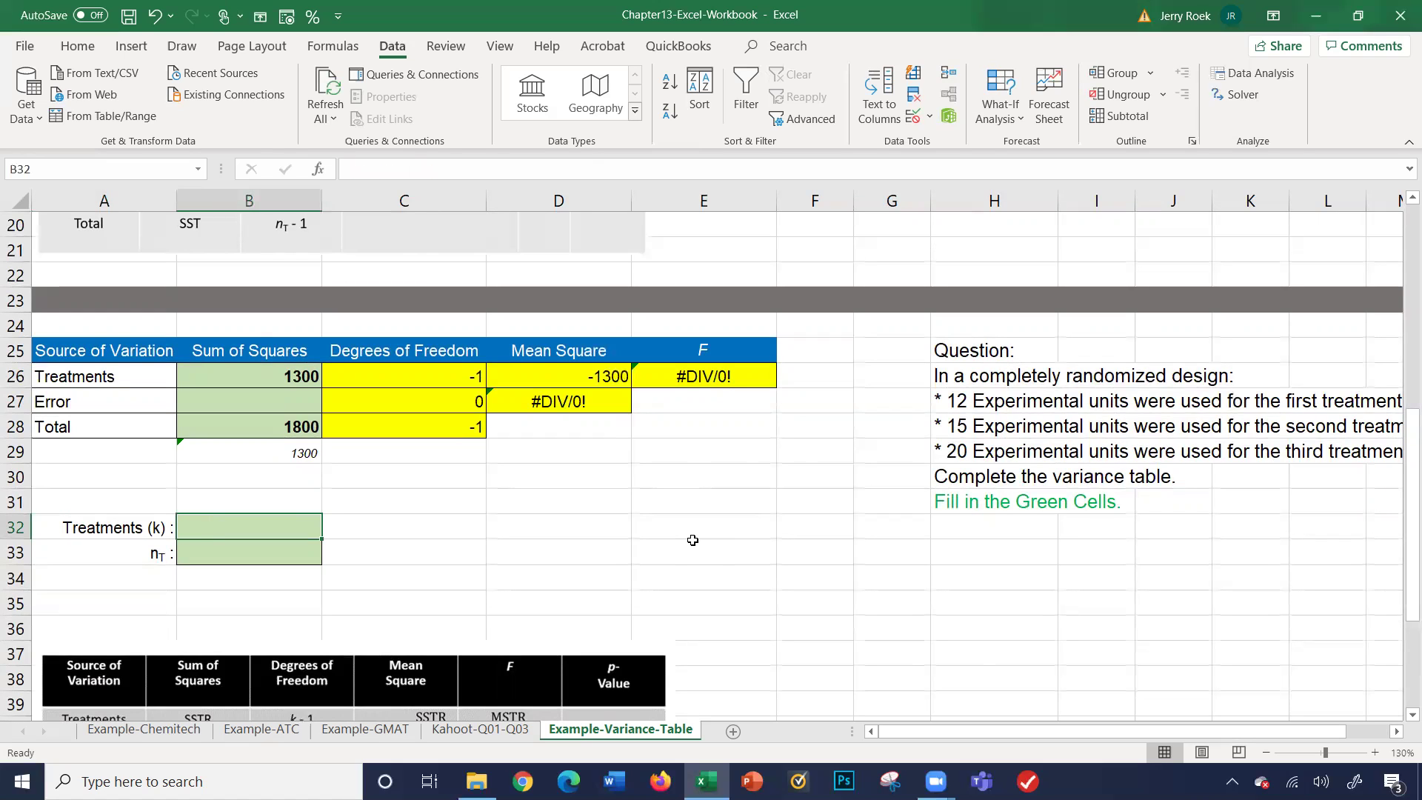
type("3")
key("Return")
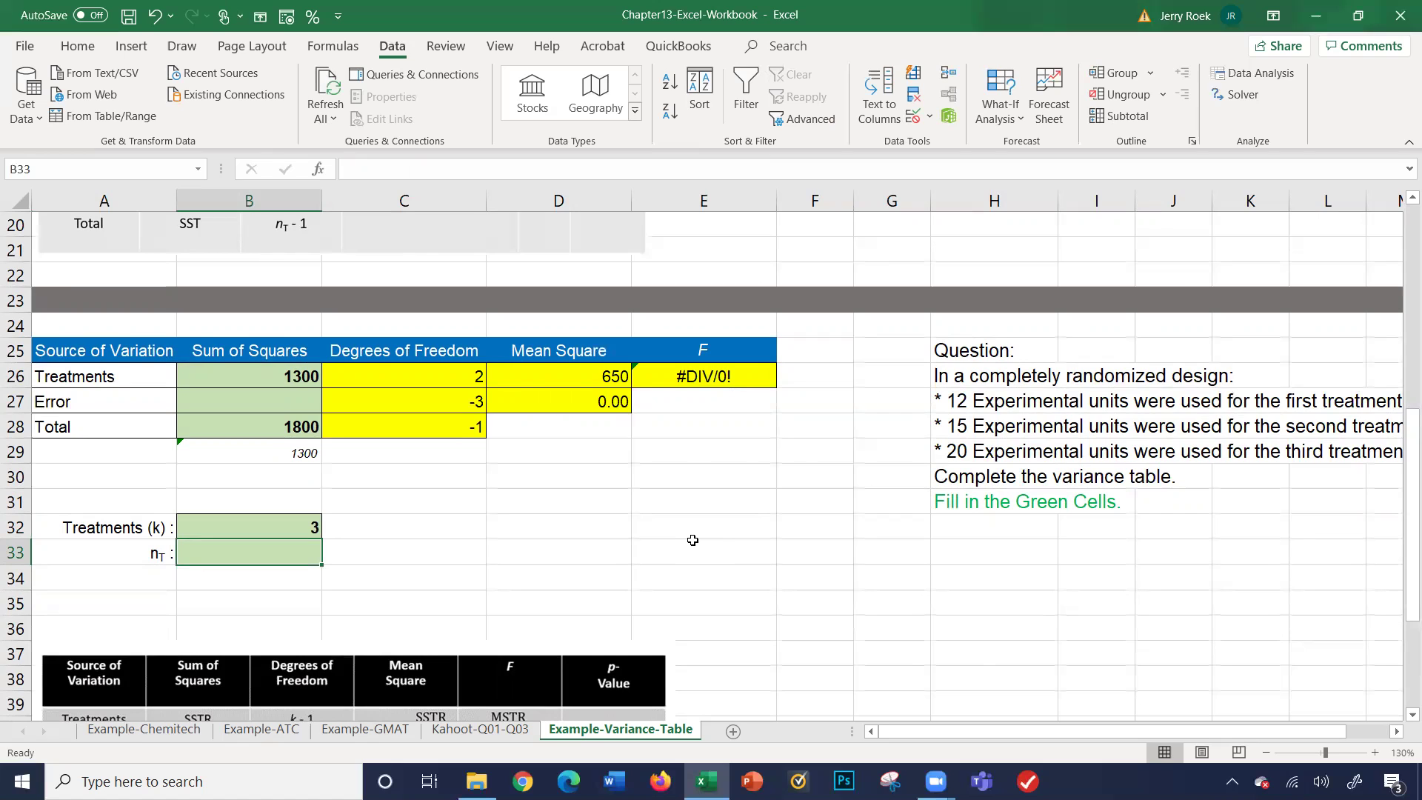
type("47")
key("Return")
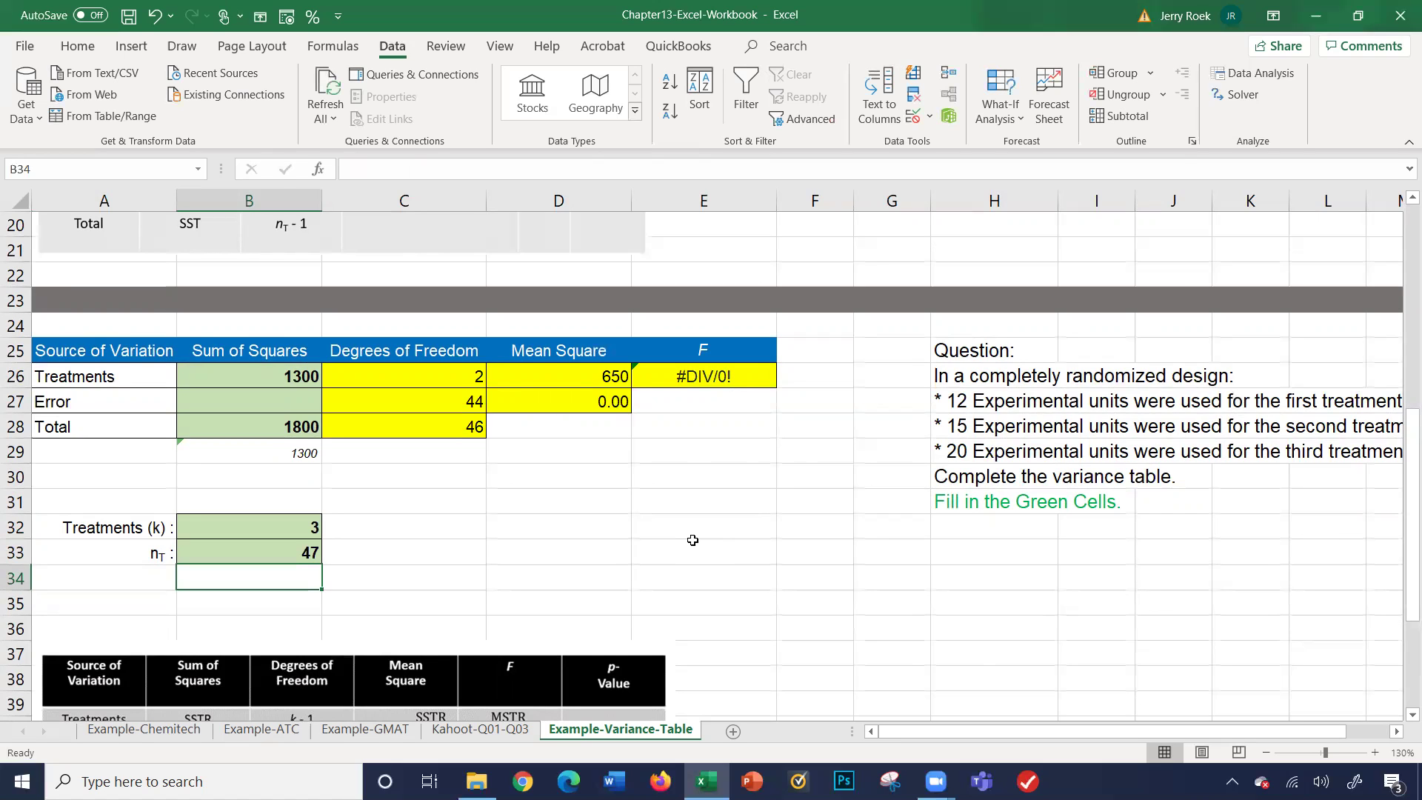
- Check the Treatments 1300 and Total 1800 sums of squares around the empty Error cell
scroll(607, 533, "down", 2)
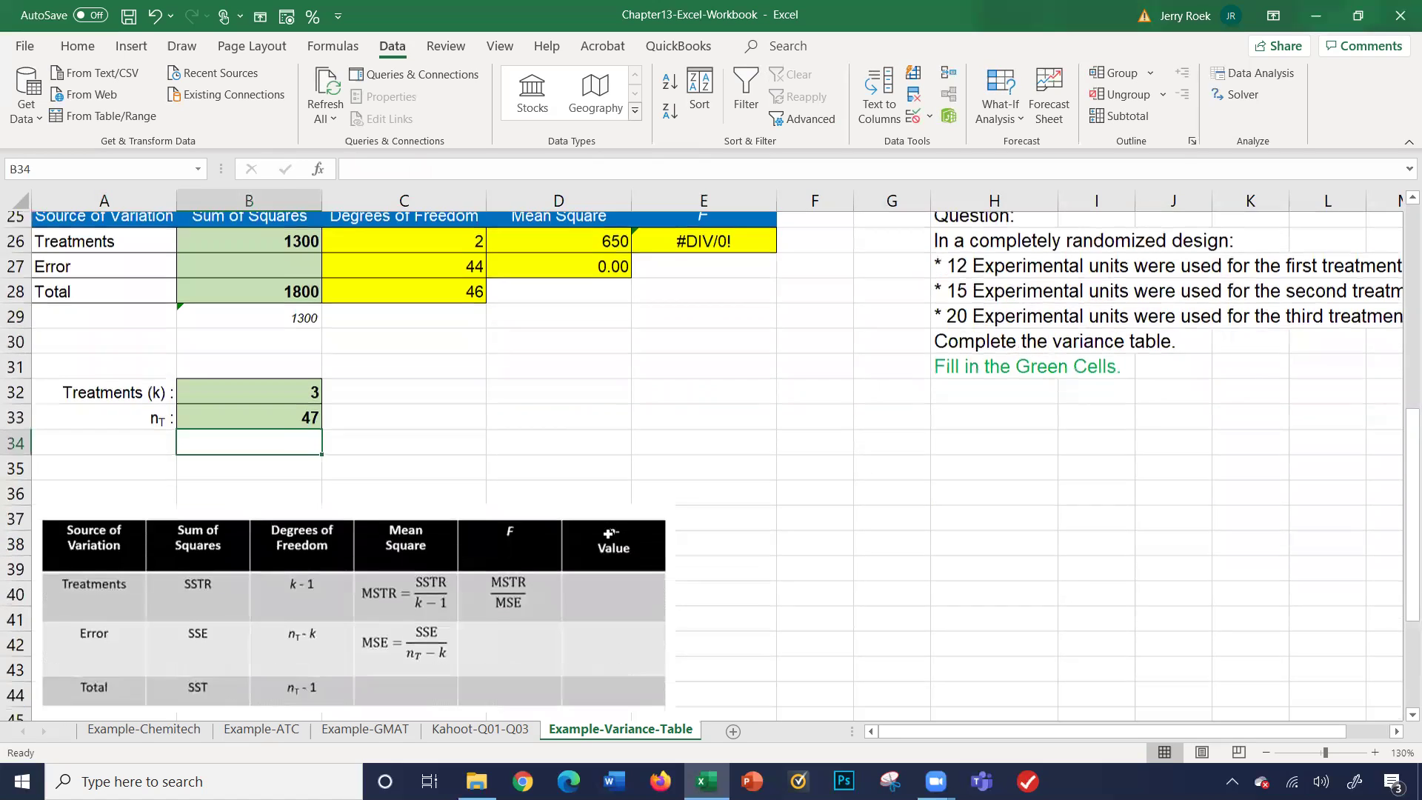
scroll(608, 532, "up", 1)
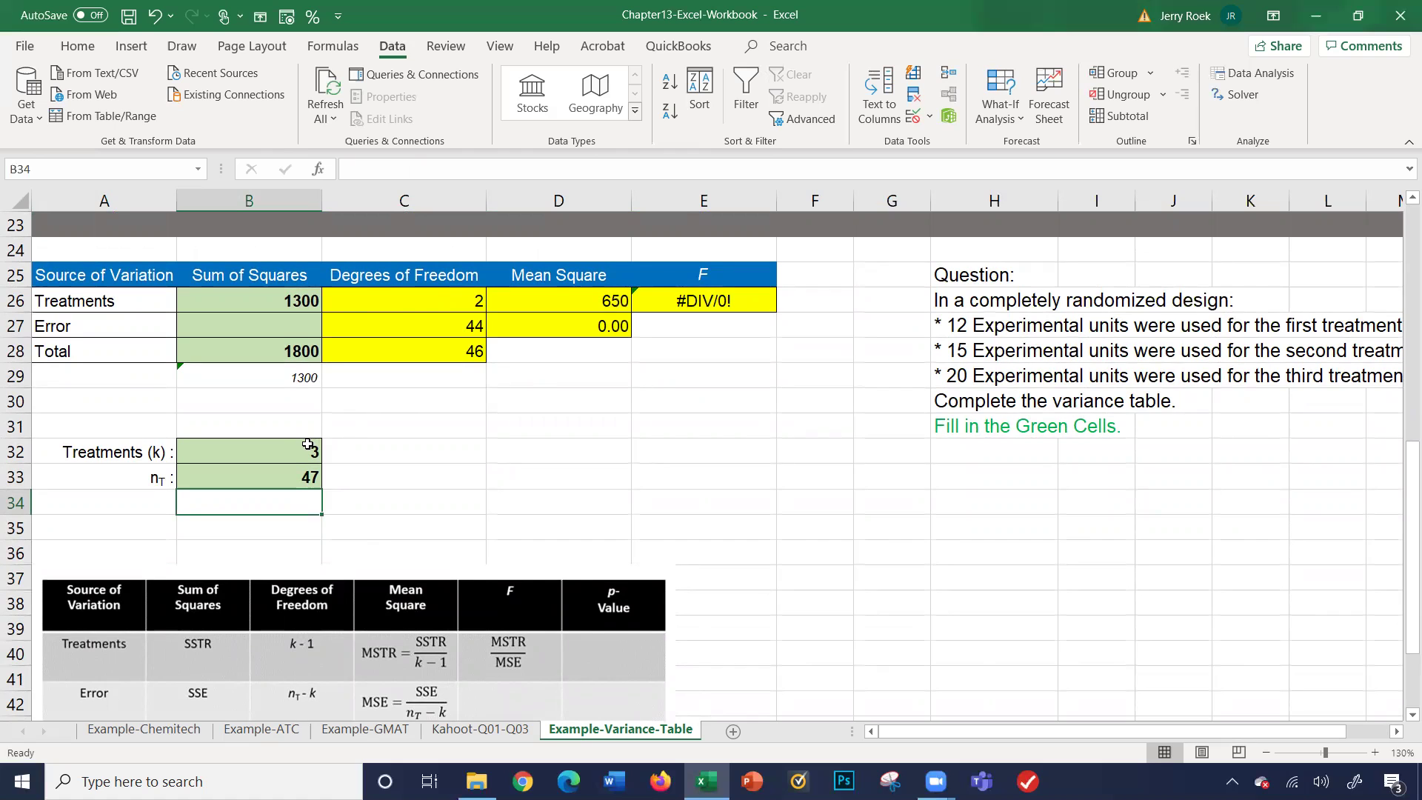
scroll(354, 396, "down", 1)
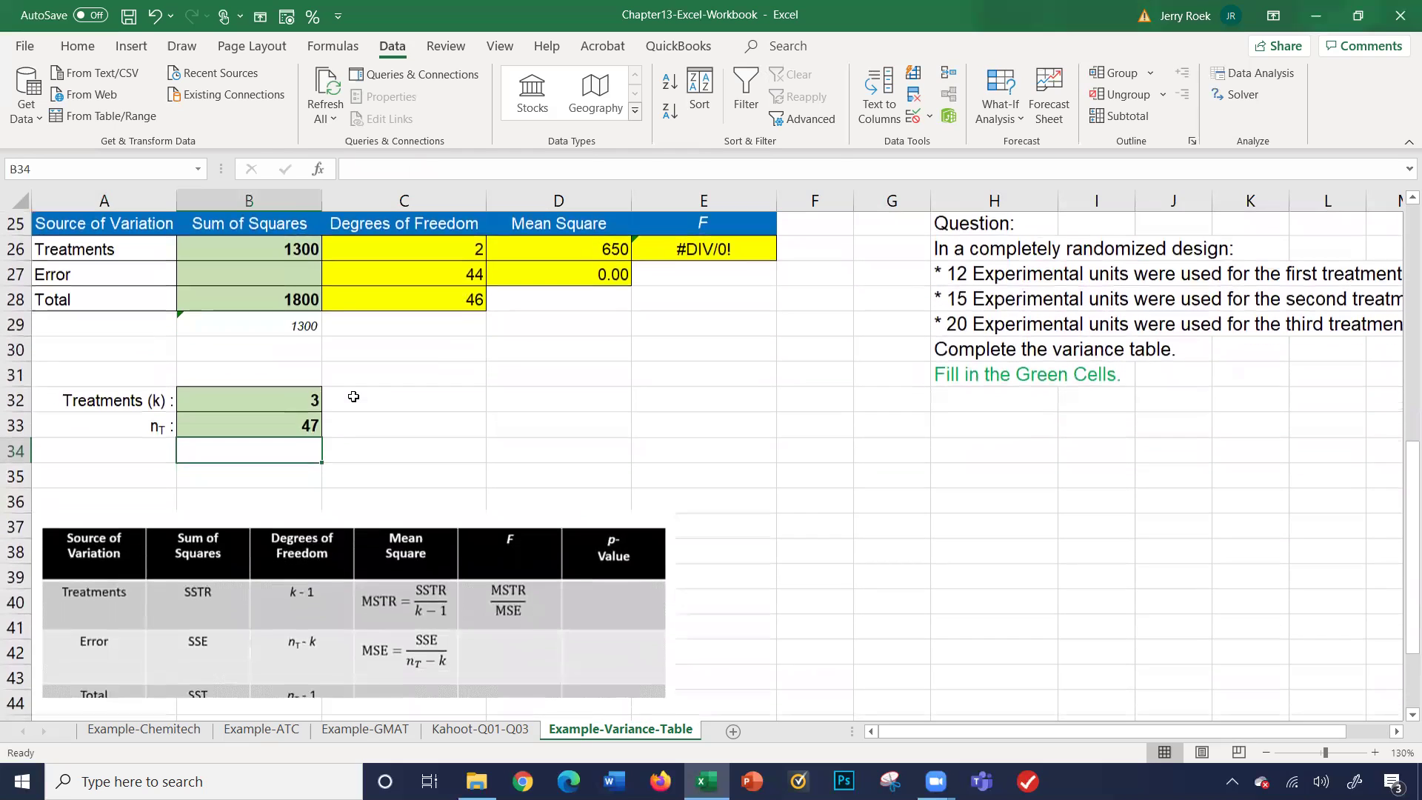
scroll(354, 396, "up", 1)
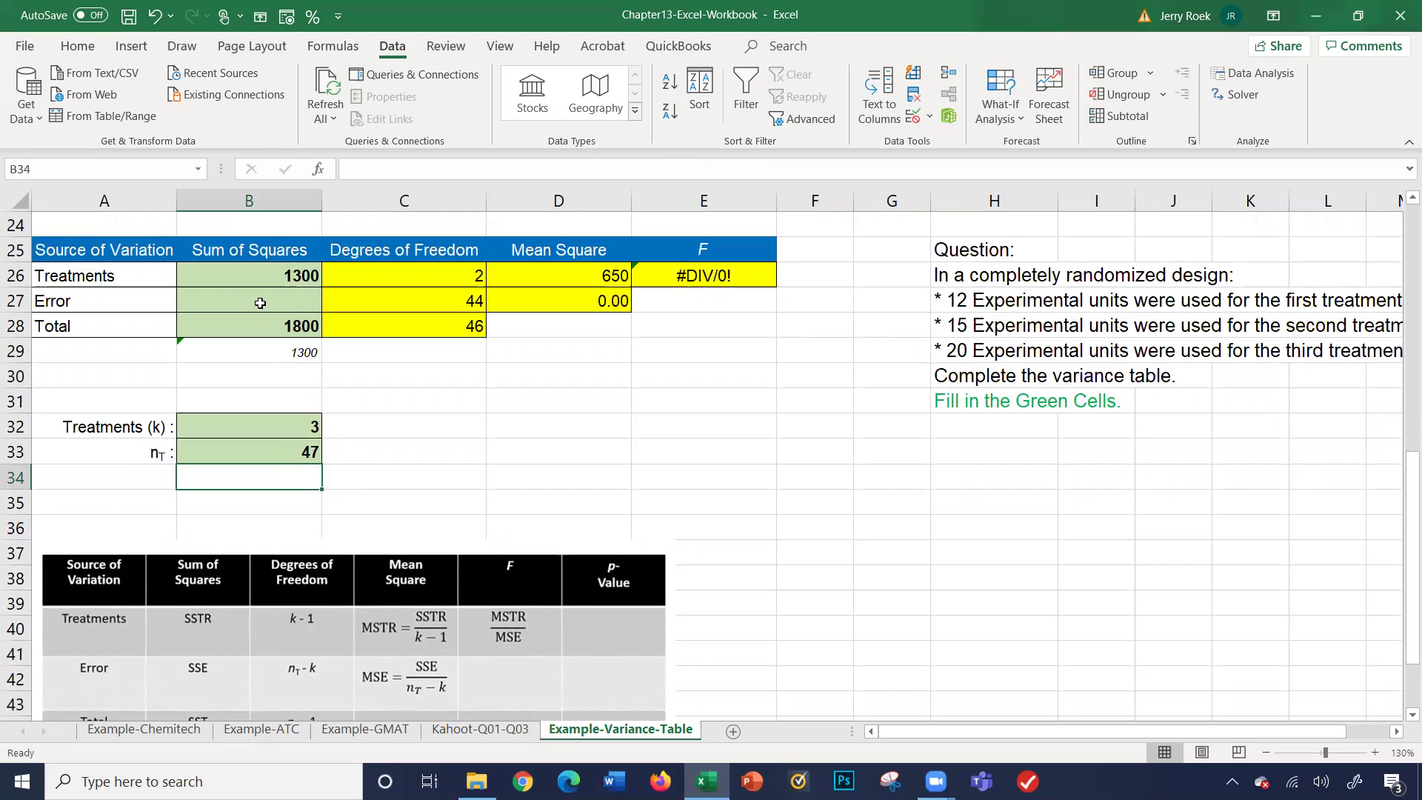
left_click(260, 303)
key("Up")
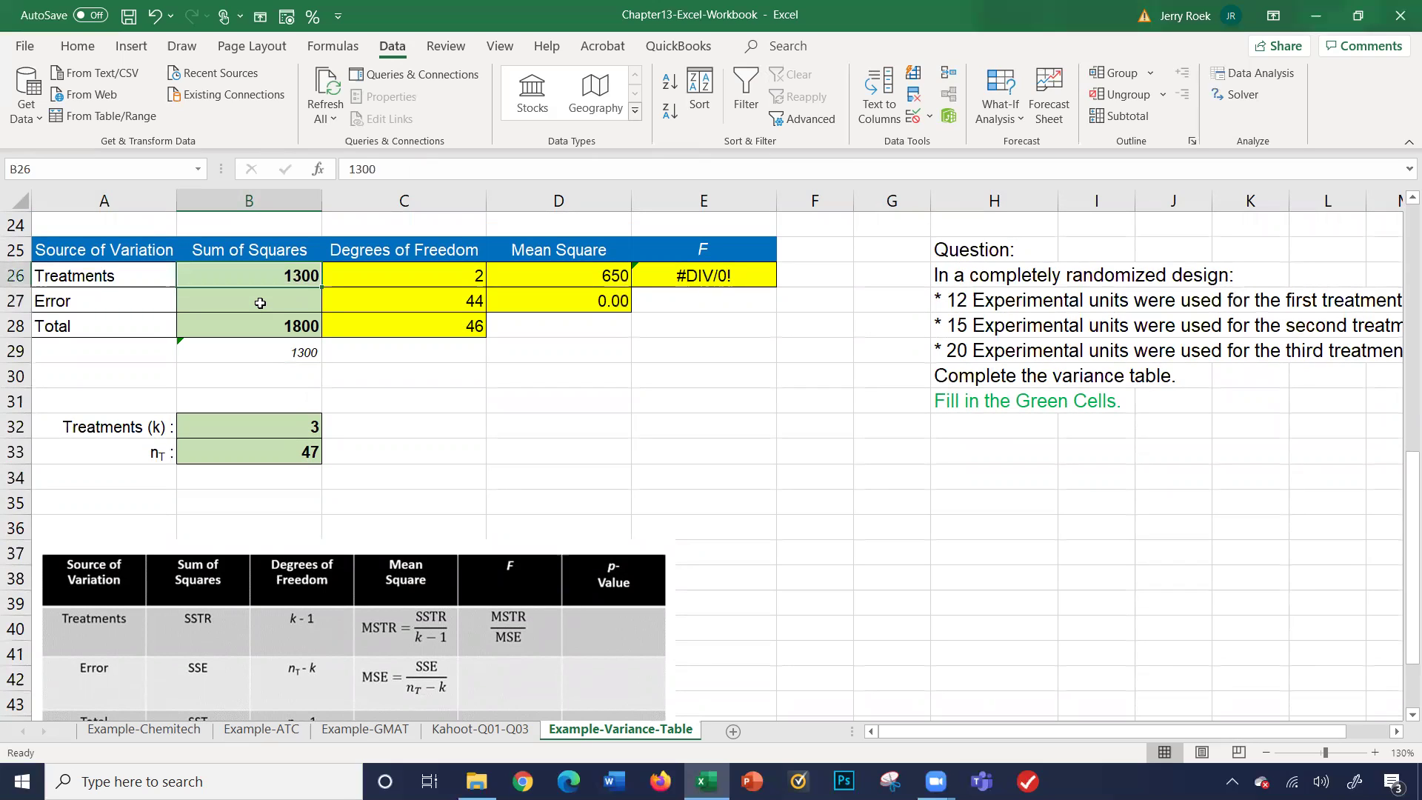
key("Down")
key("Down")
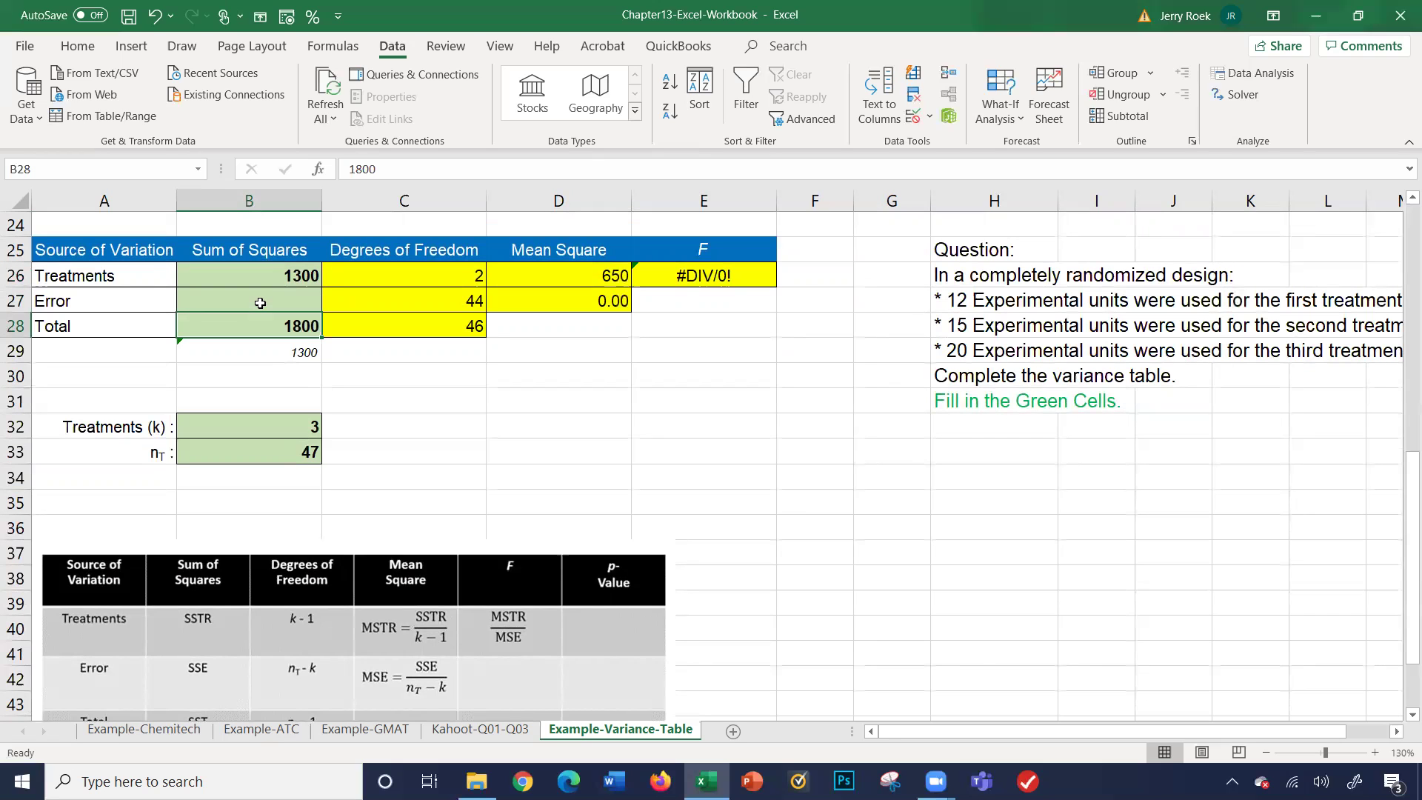
key("Up")
key("Up")
key("Down")
key("Down")
key("Down")
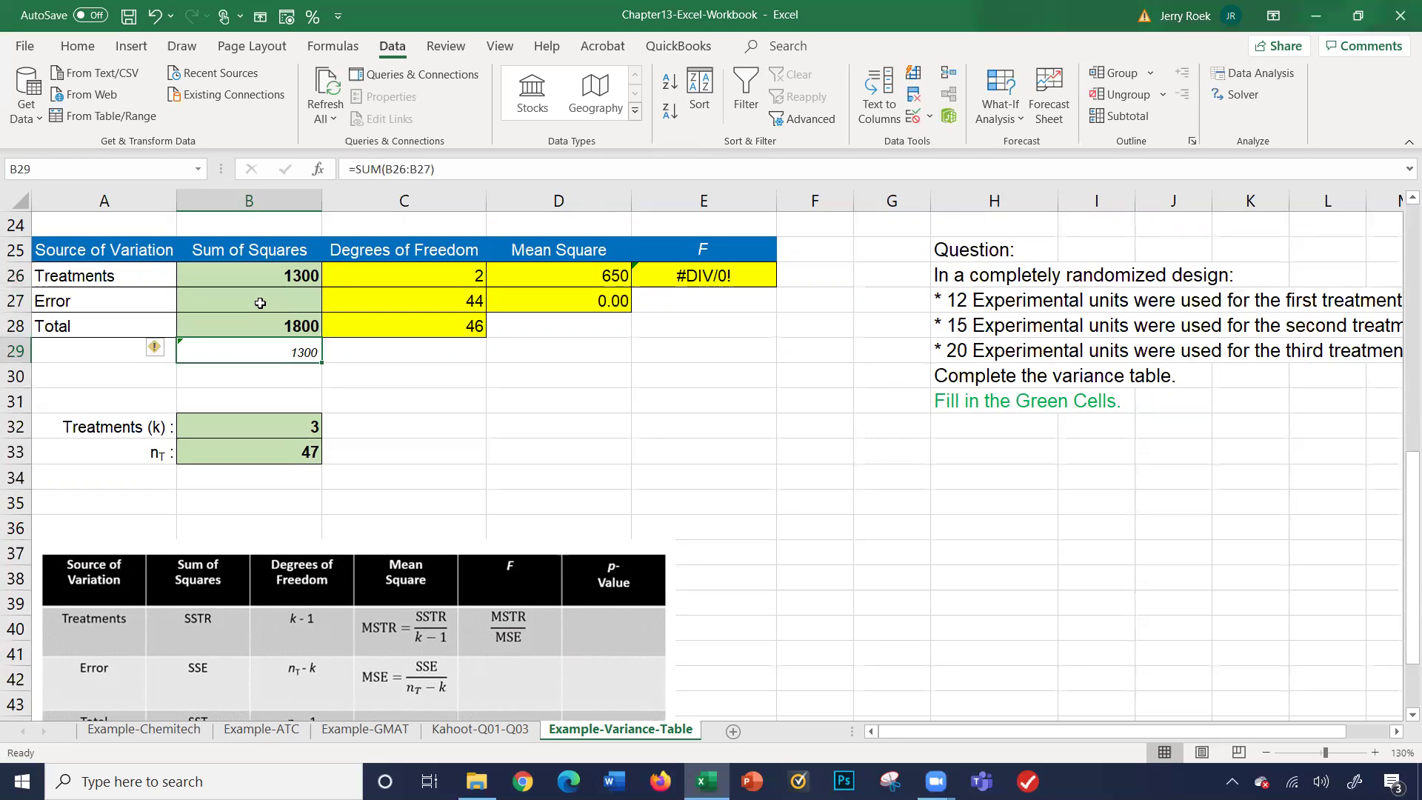
key("Up")
key("Up")
key("Up")
key("Left")
key("Down")
key("Down")
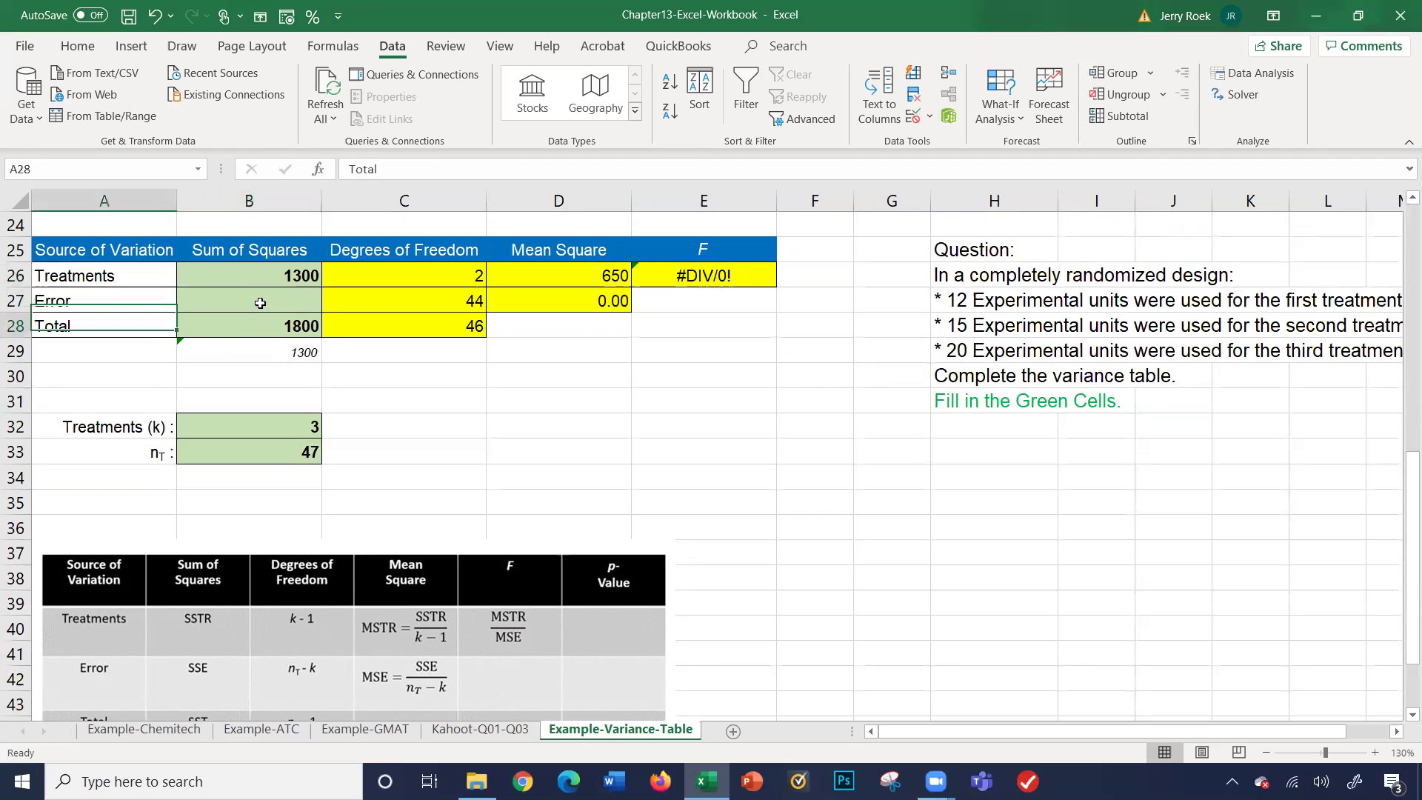
key("Right")
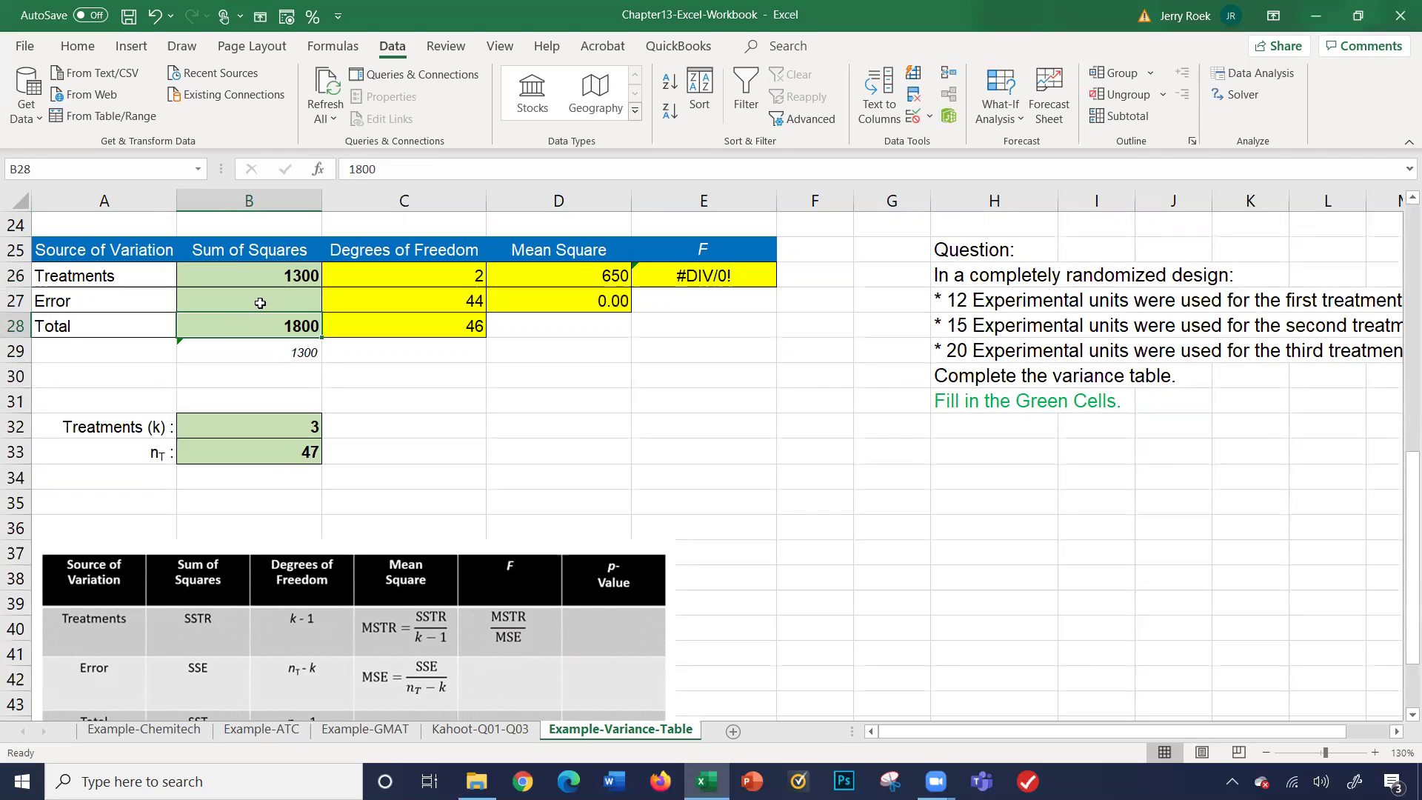
key("Up")
key("Up")
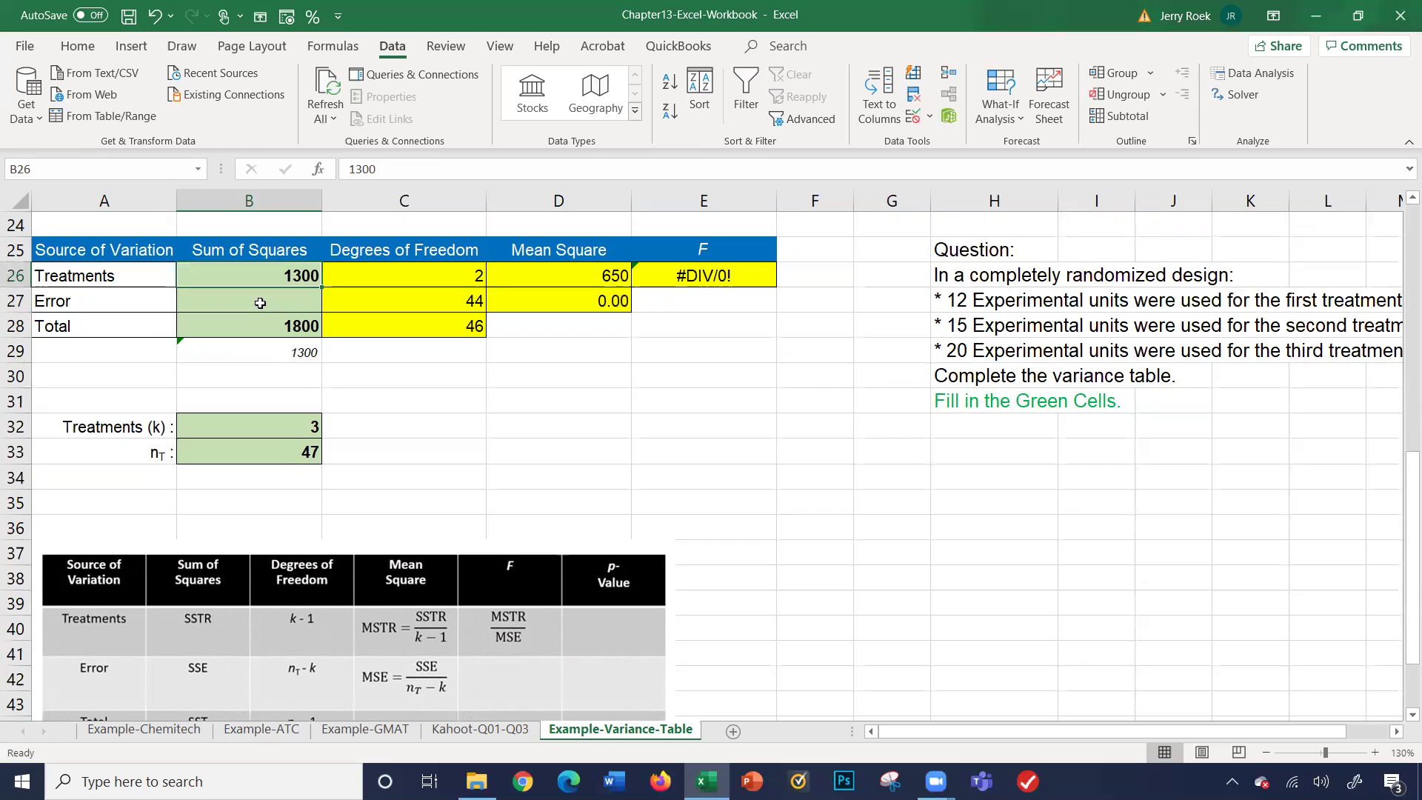
key("Down")
key("Down")
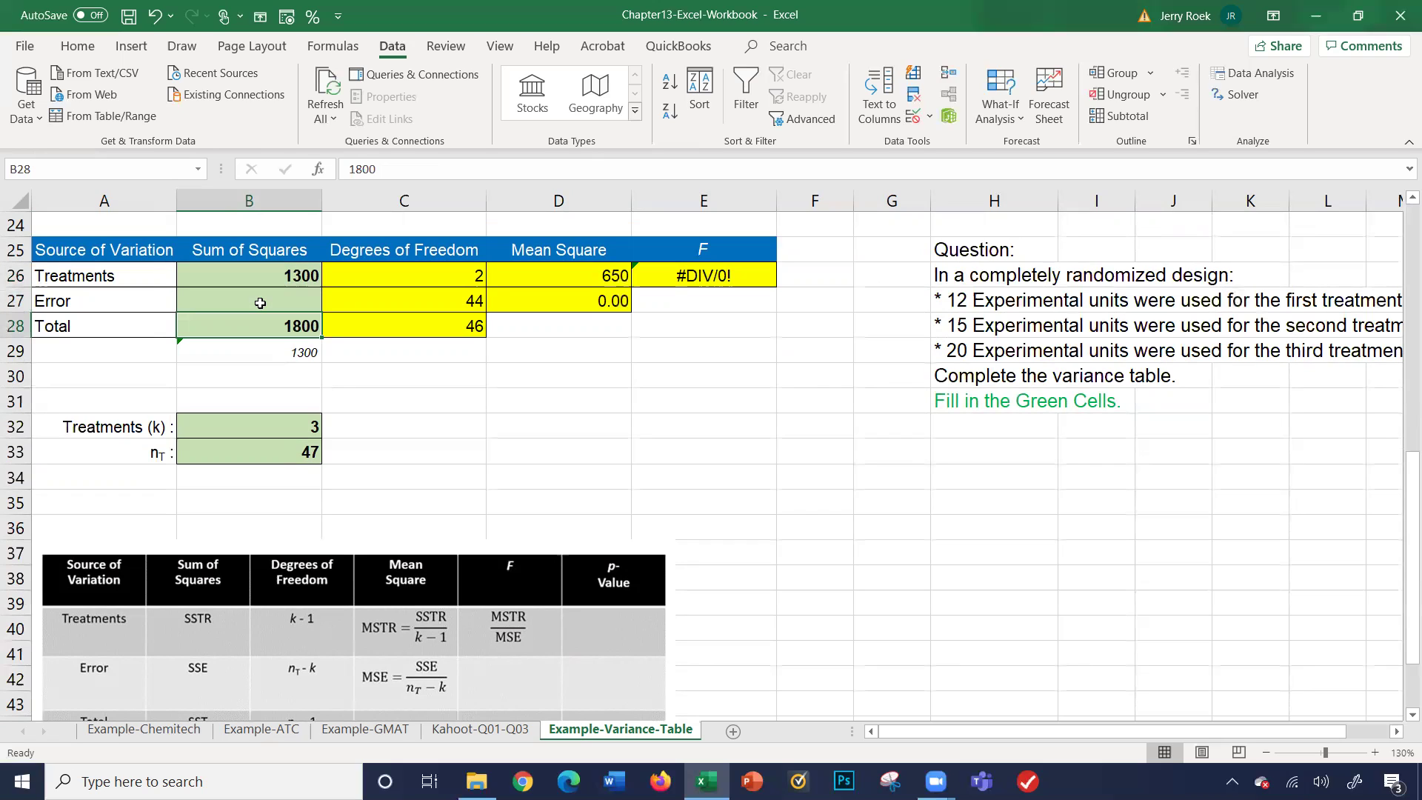
- Enter 500 as the Error sum of squares in B27
key("Up")
type("500")
key("Return")
- Review the recalculated mean squares 650 and 11.36 and F = 57.20
key("Up")
key("Up")
key("Up")
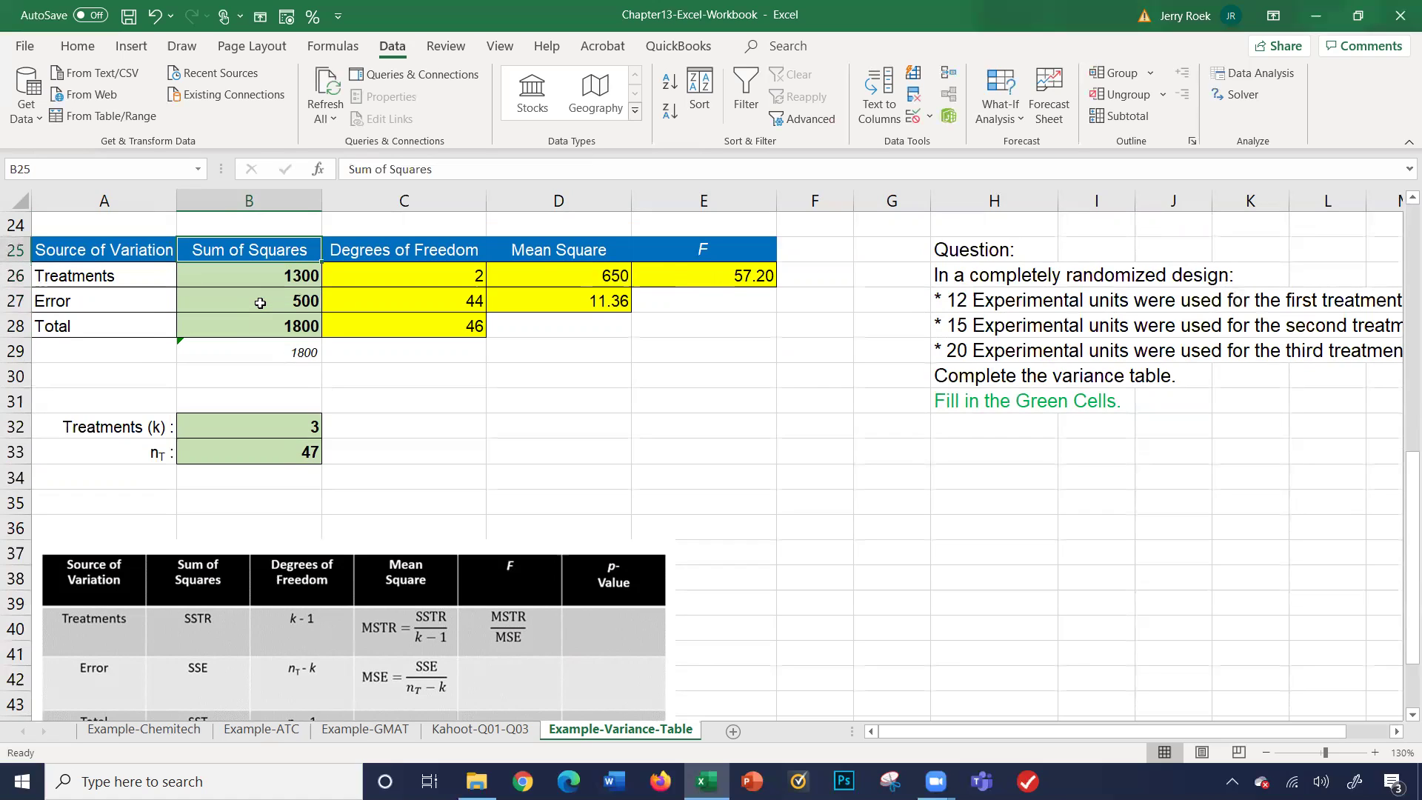
key("Right")
key("Right")
key("Down")
key("Left")
key("Left")
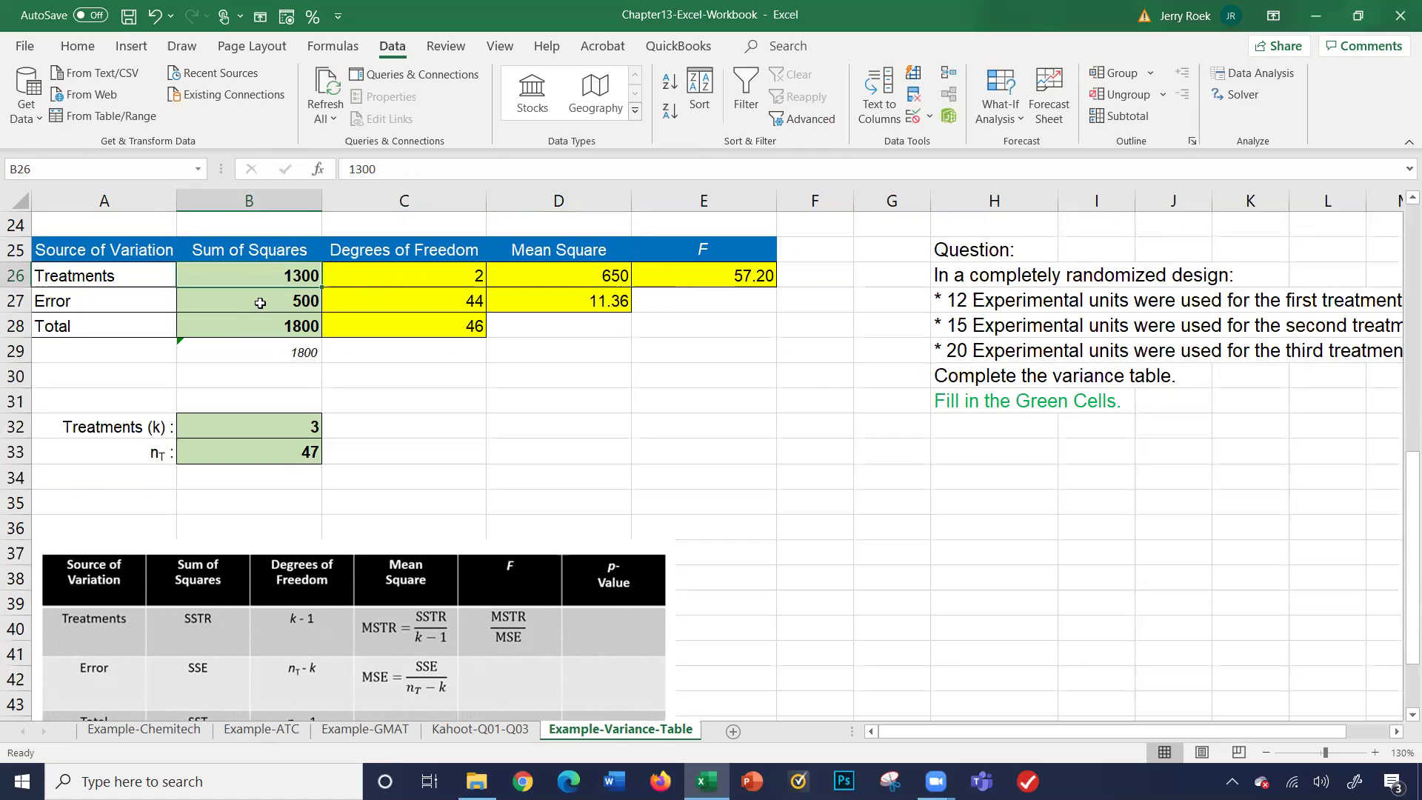
key("Right")
key("Right")
key("Left")
key("Left")
key("Down")
key("Right")
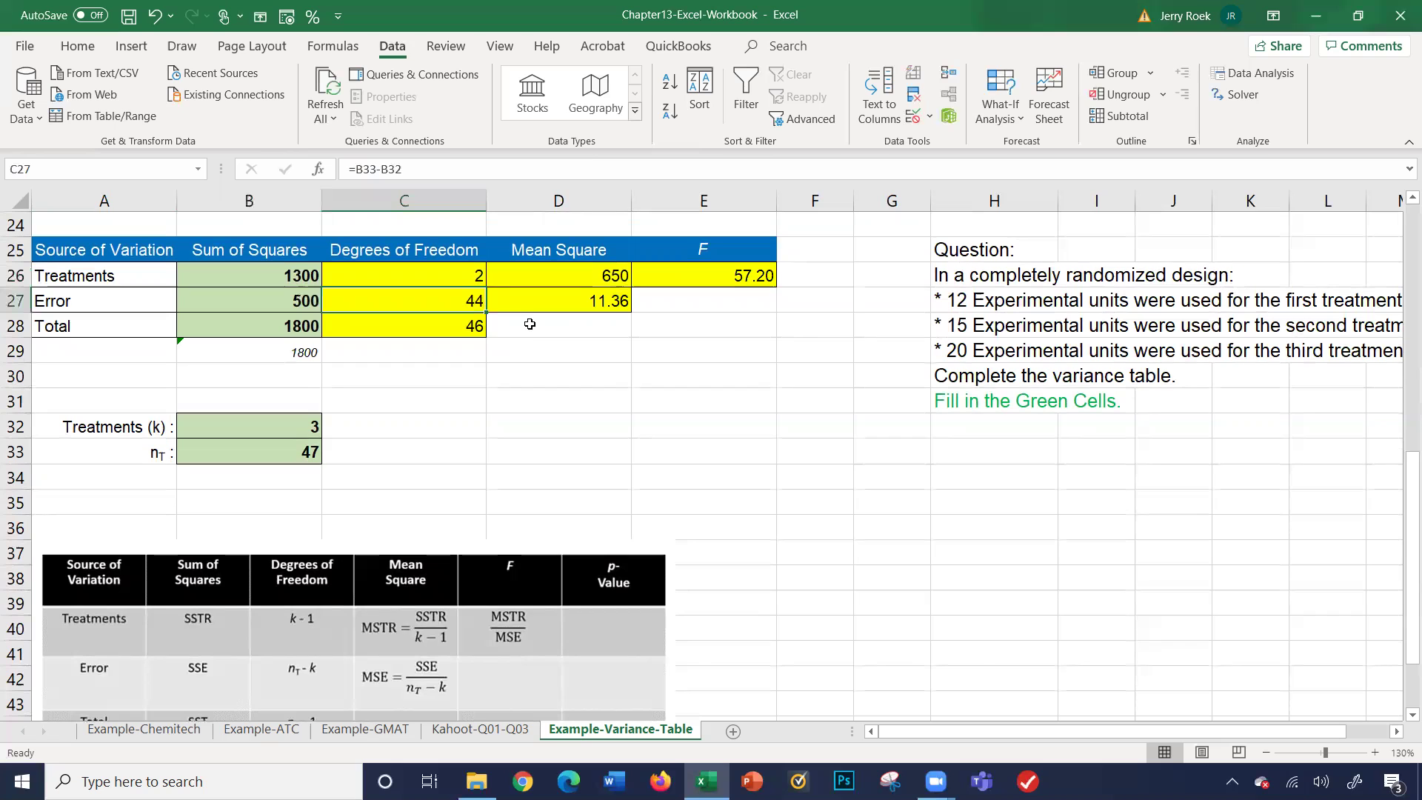
left_click_drag(435, 279, 435, 295)
scroll(448, 415, "down", 1)
scroll(448, 415, "up", 1)
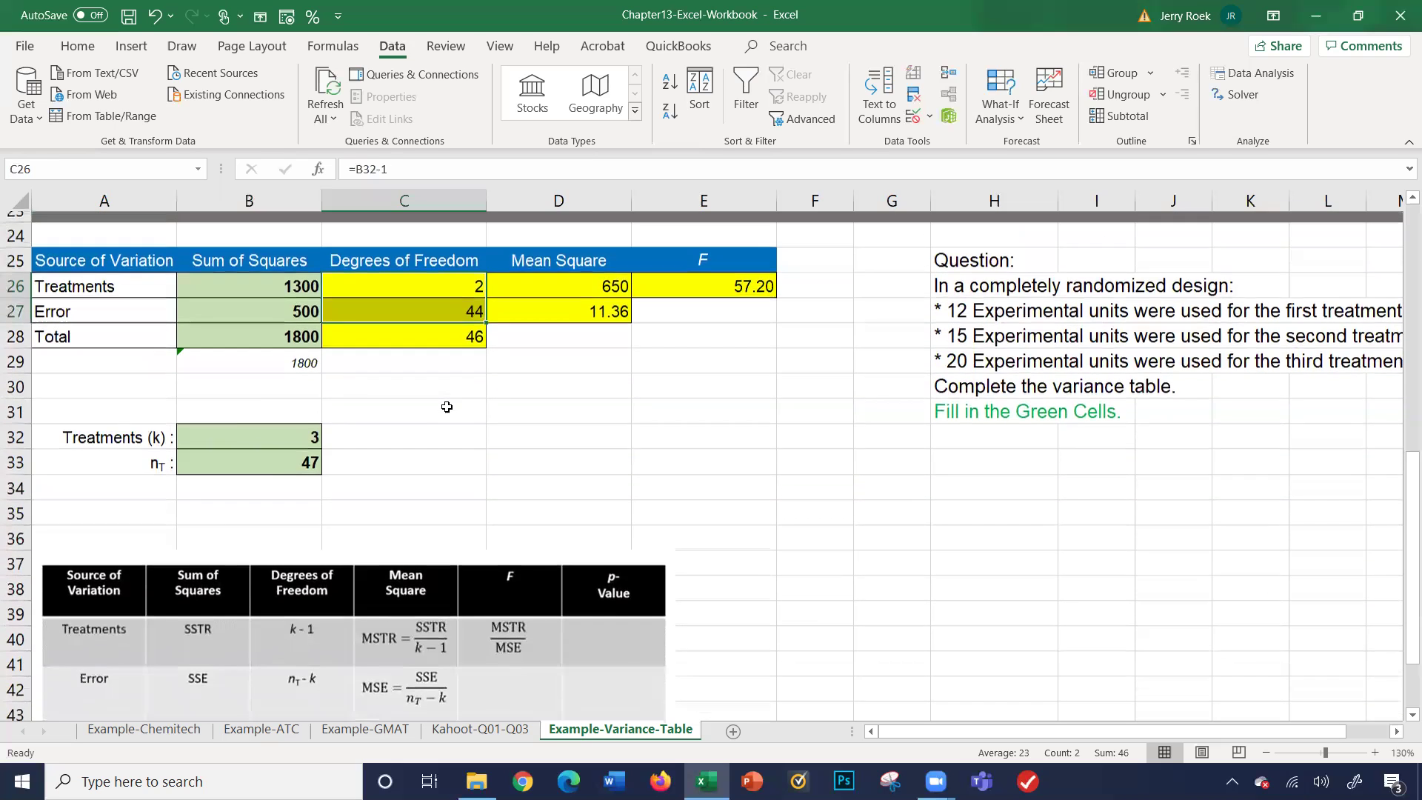
scroll(370, 437, "down", 1)
left_click(302, 464)
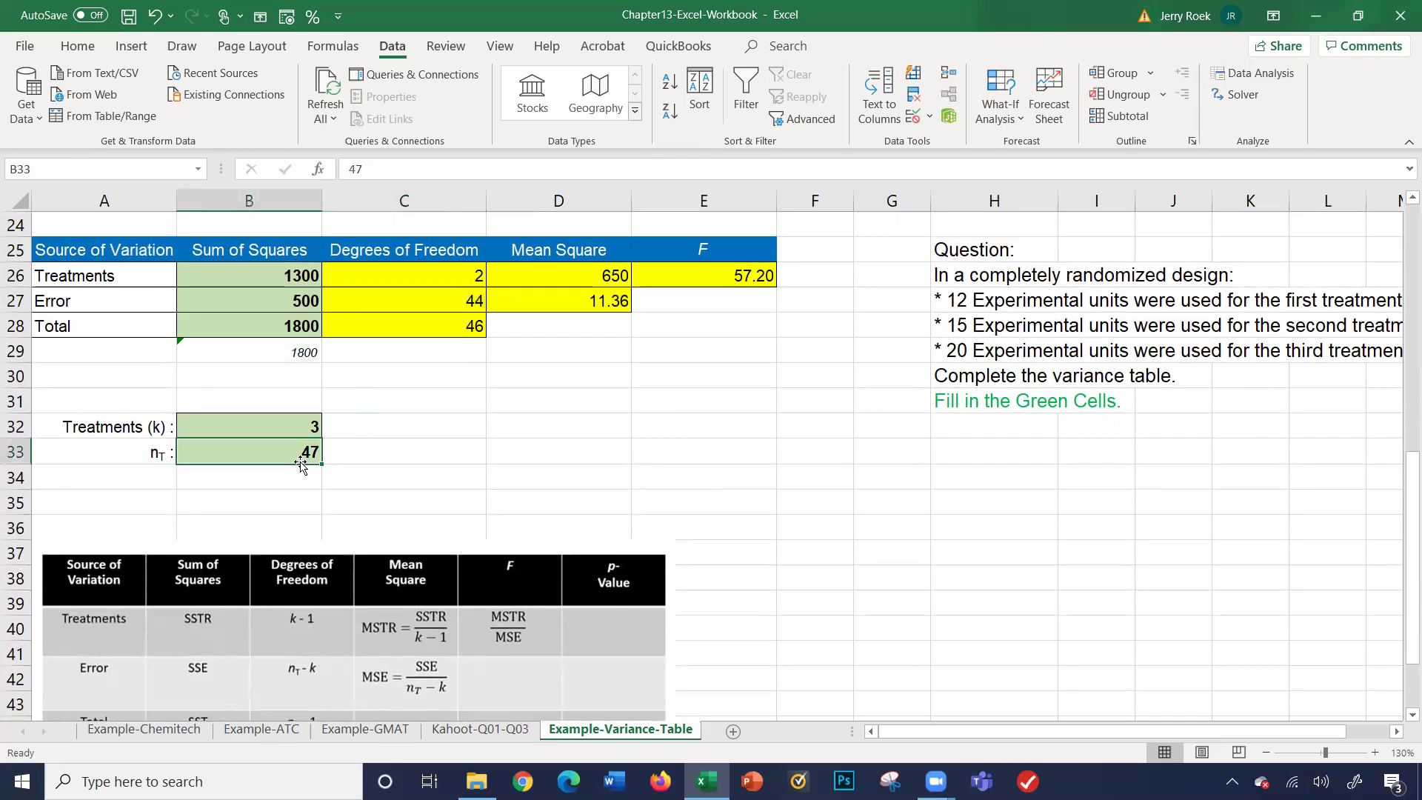
key("Up")
key("Up")
key("Up")
key("Up")
key("Up")
key("Up")
key("Up")
key("Up")
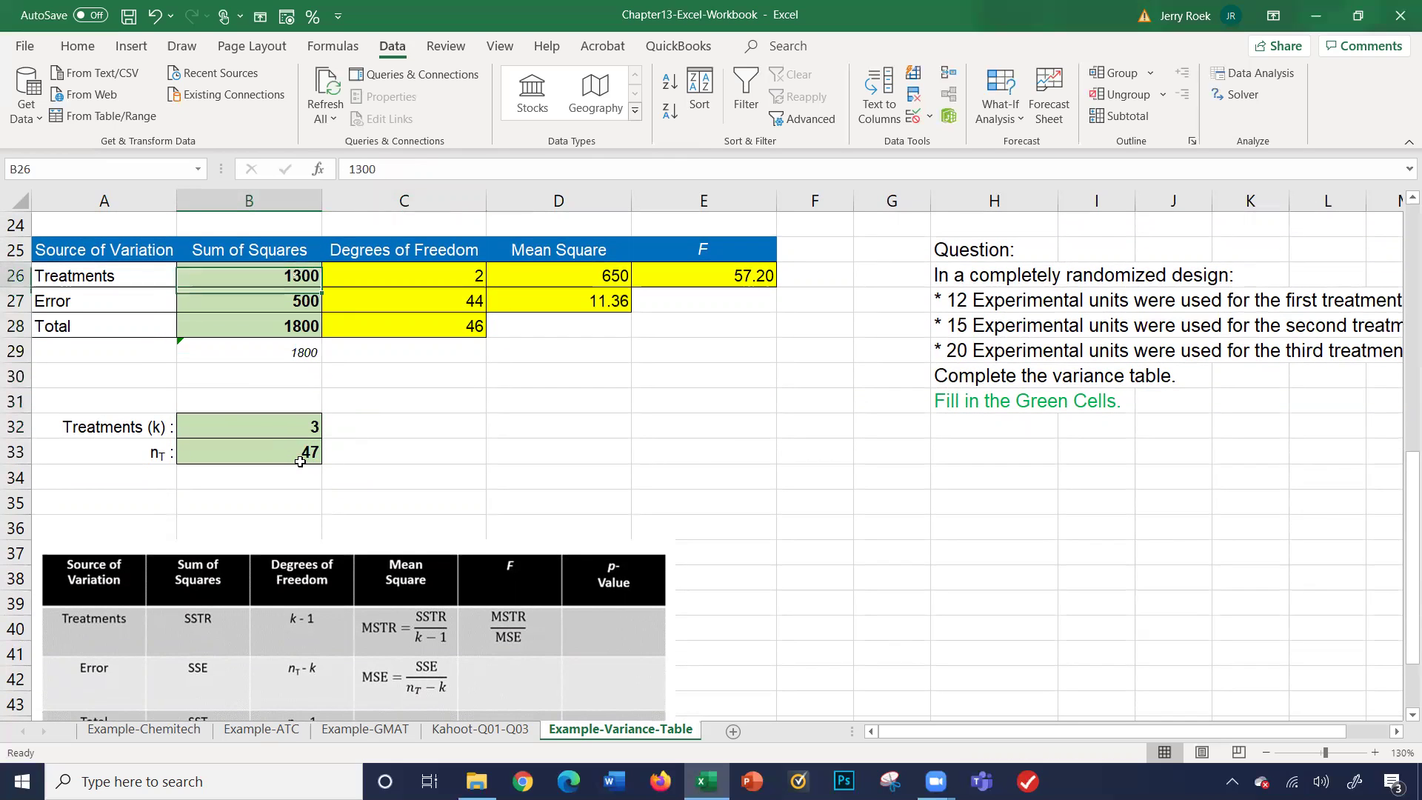
key("Right")
key("Right")
key("Right")
key("Down")
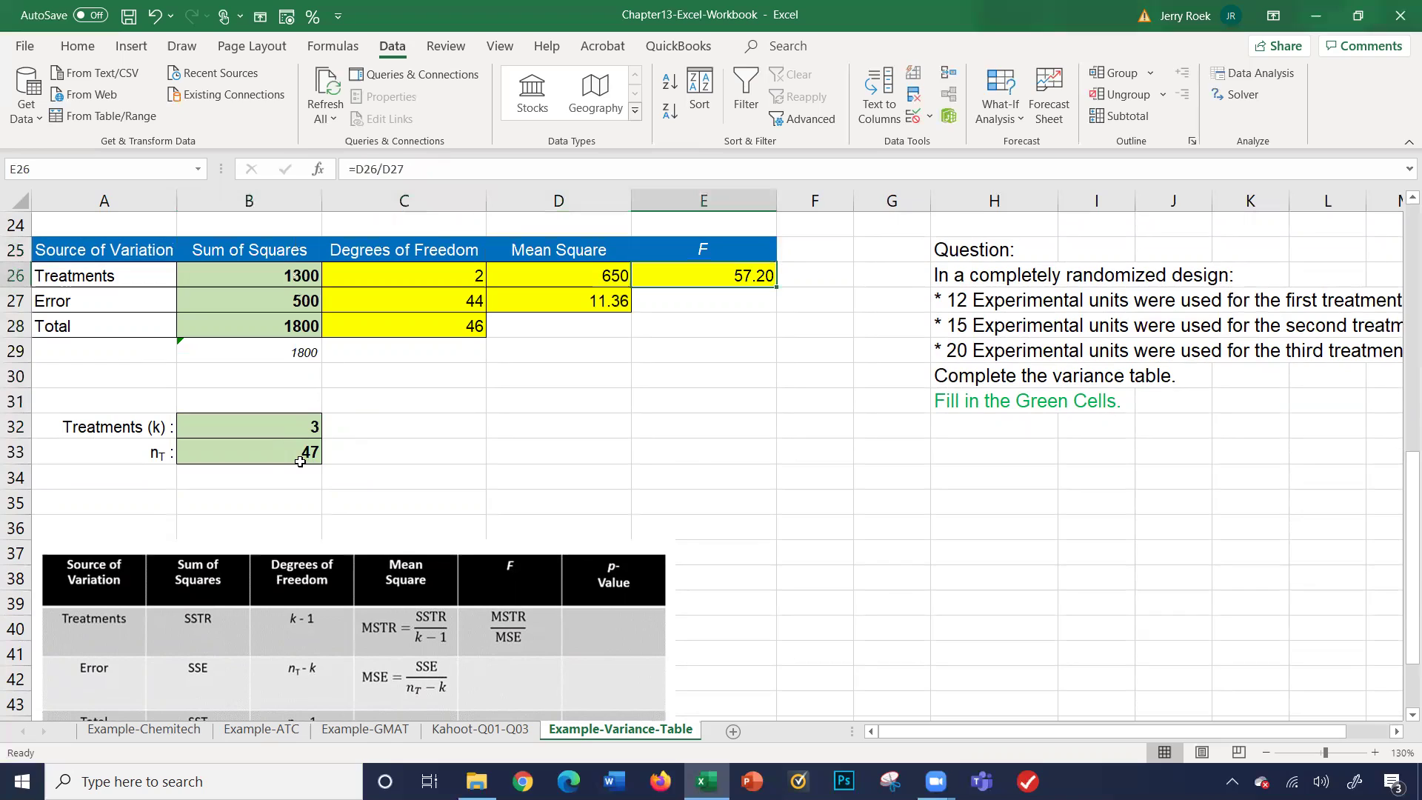
left_click(559, 306)
key("Down")
key("Down")
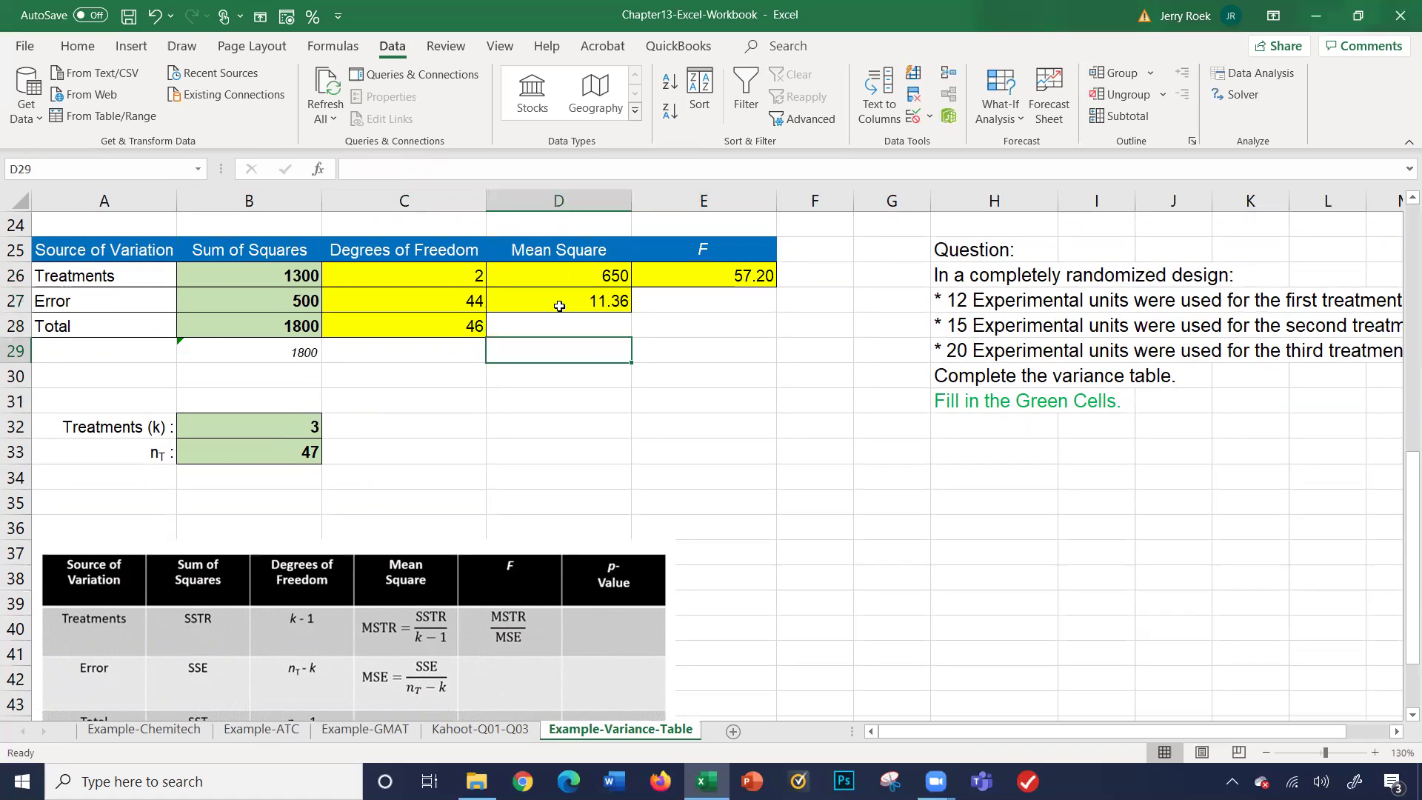
key("Left")
key("Left")
key("Left")
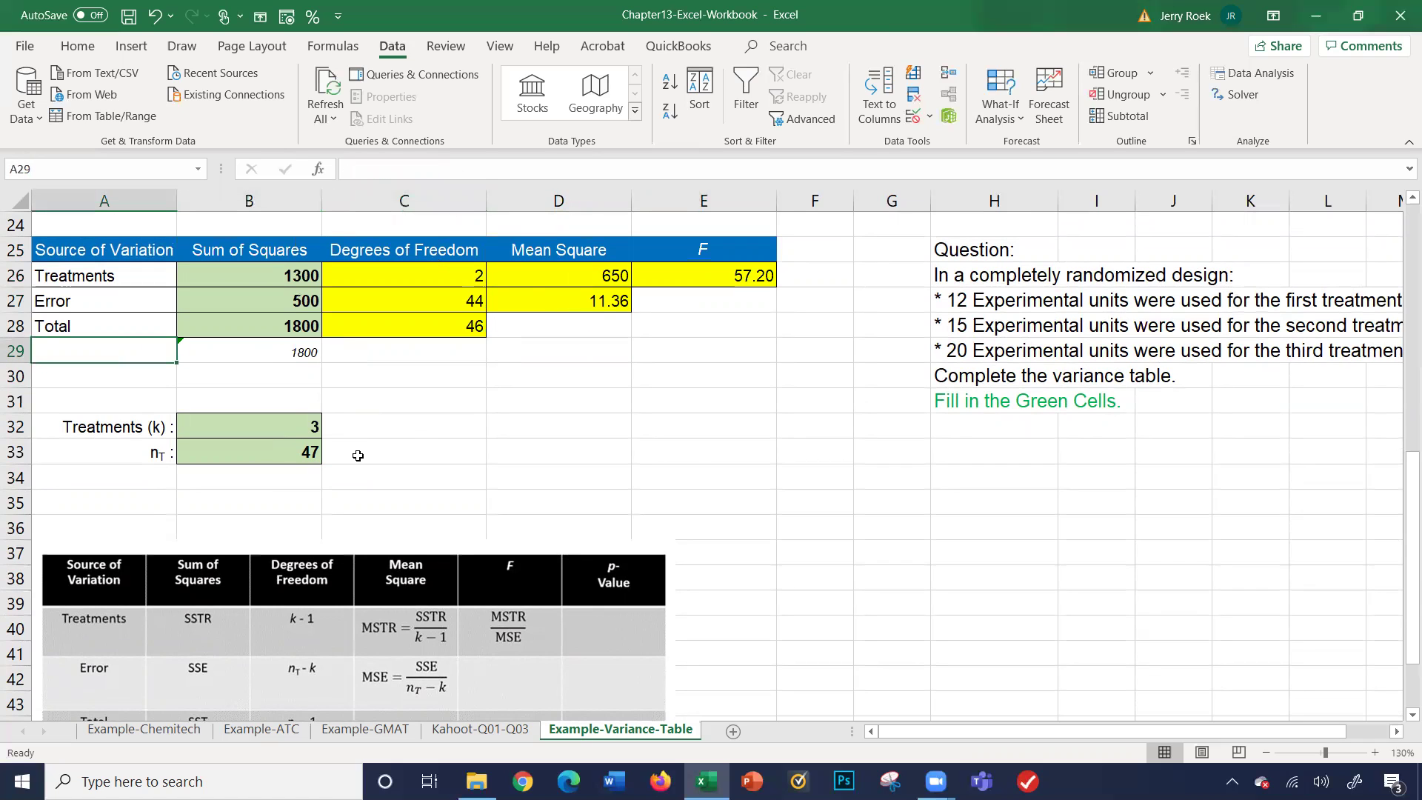
scroll(358, 460, "down", 2)
scroll(358, 460, "up", 4)
scroll(358, 460, "up", 6)
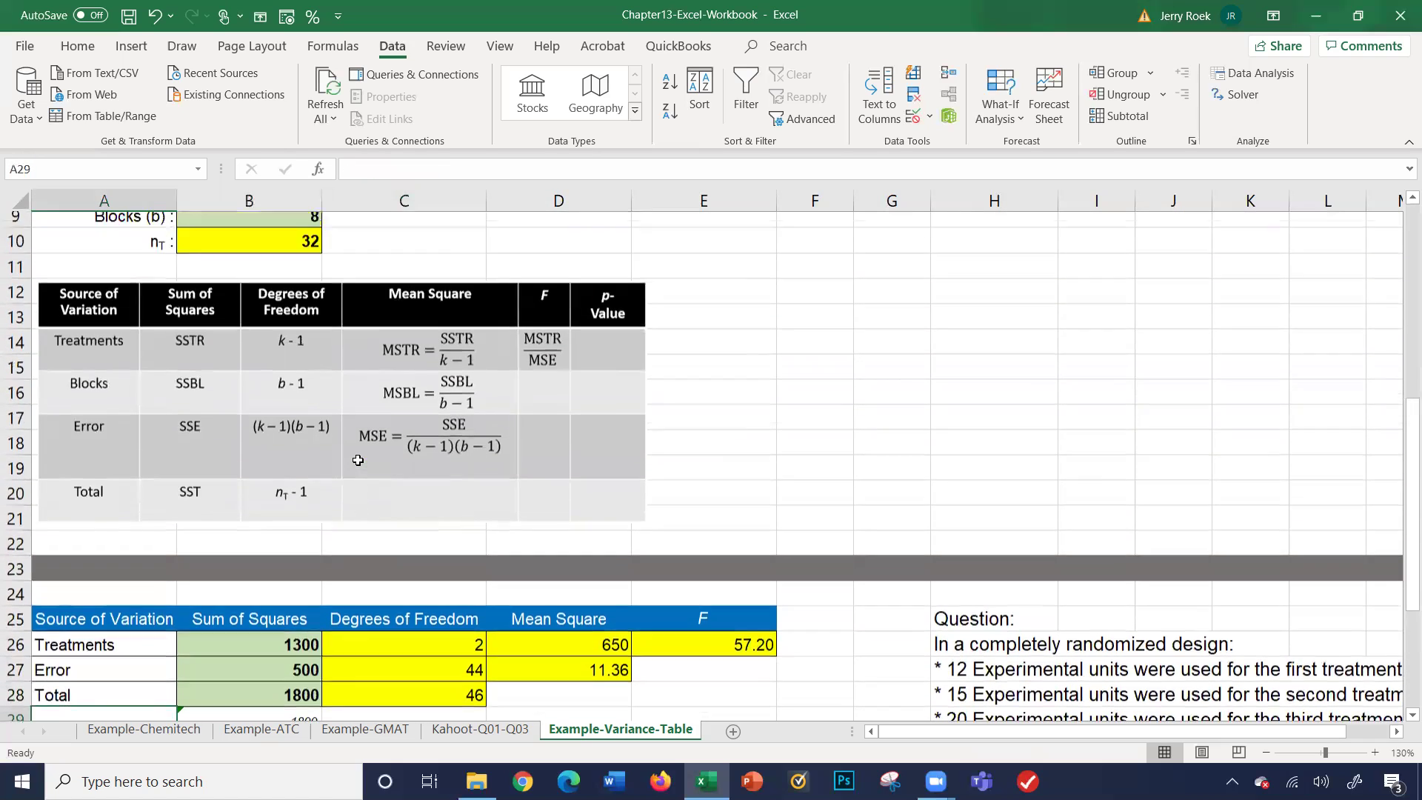
scroll(358, 465, "down", 1)
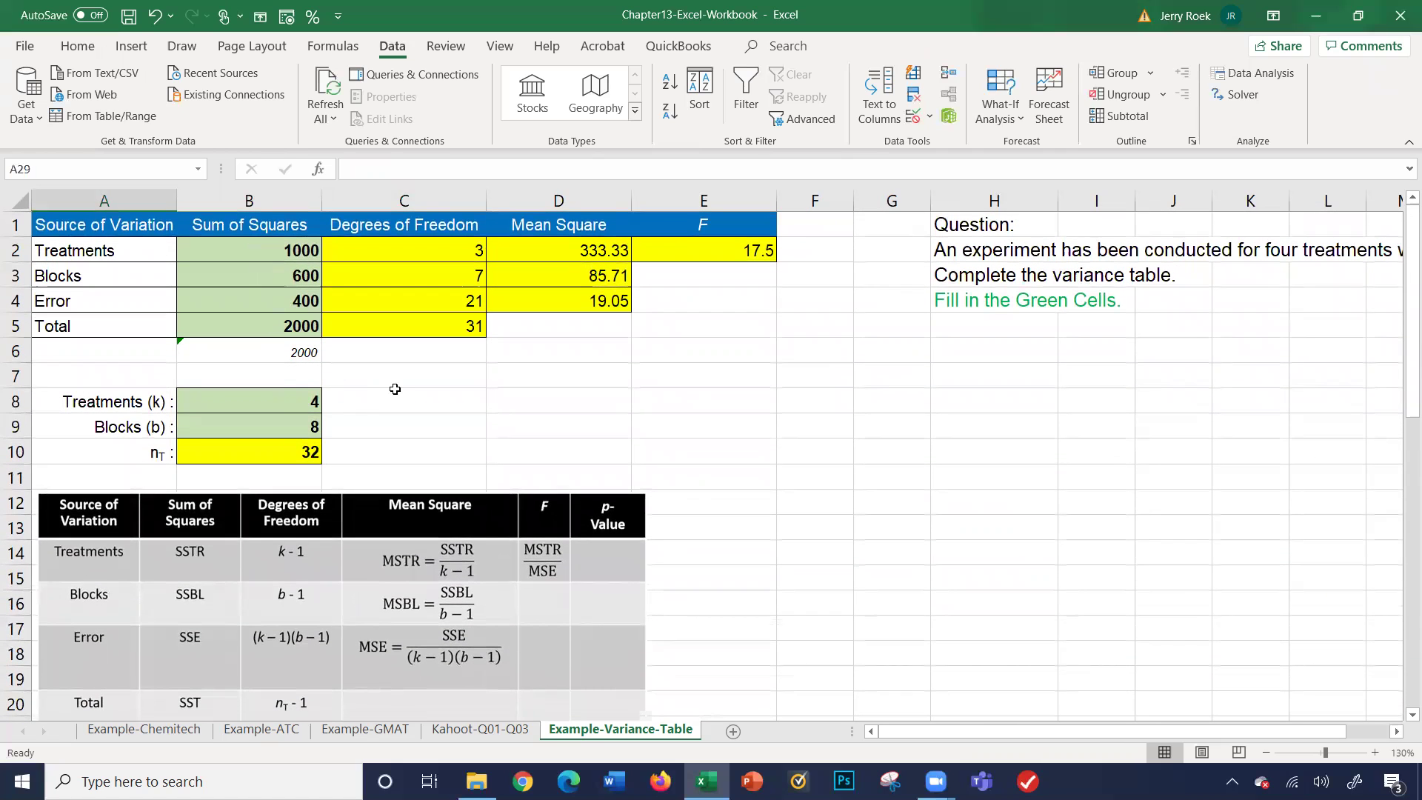
scroll(395, 383, "down", 6)
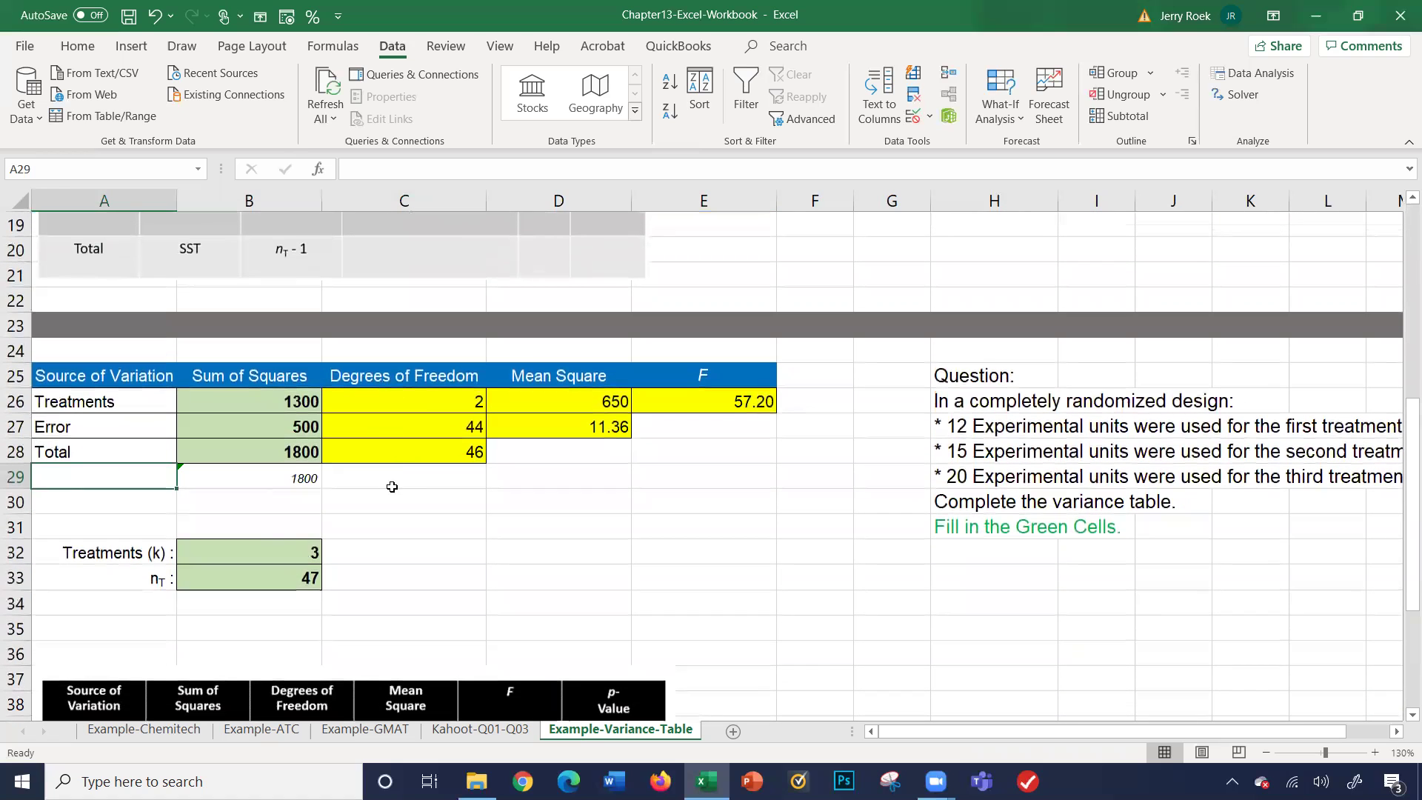
left_click(387, 503)
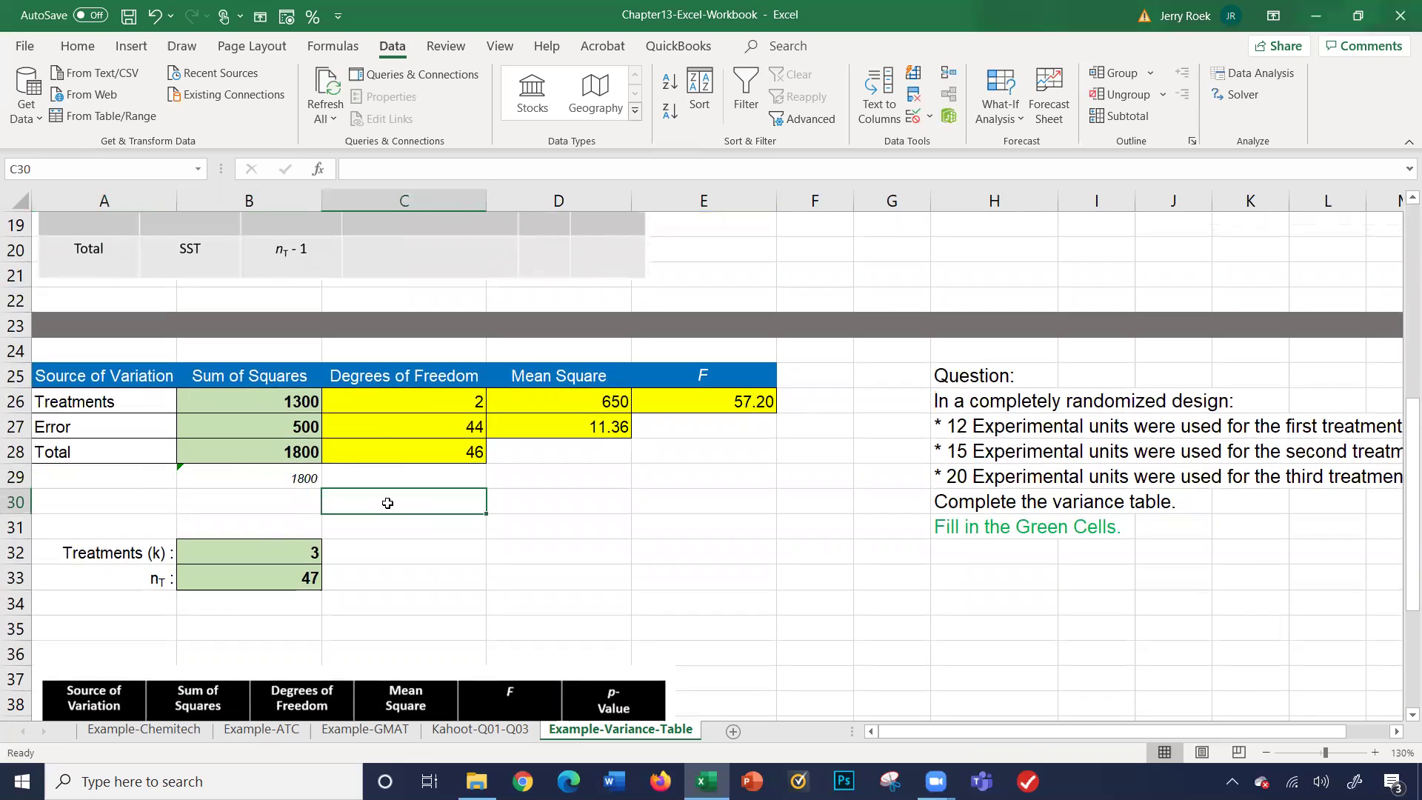